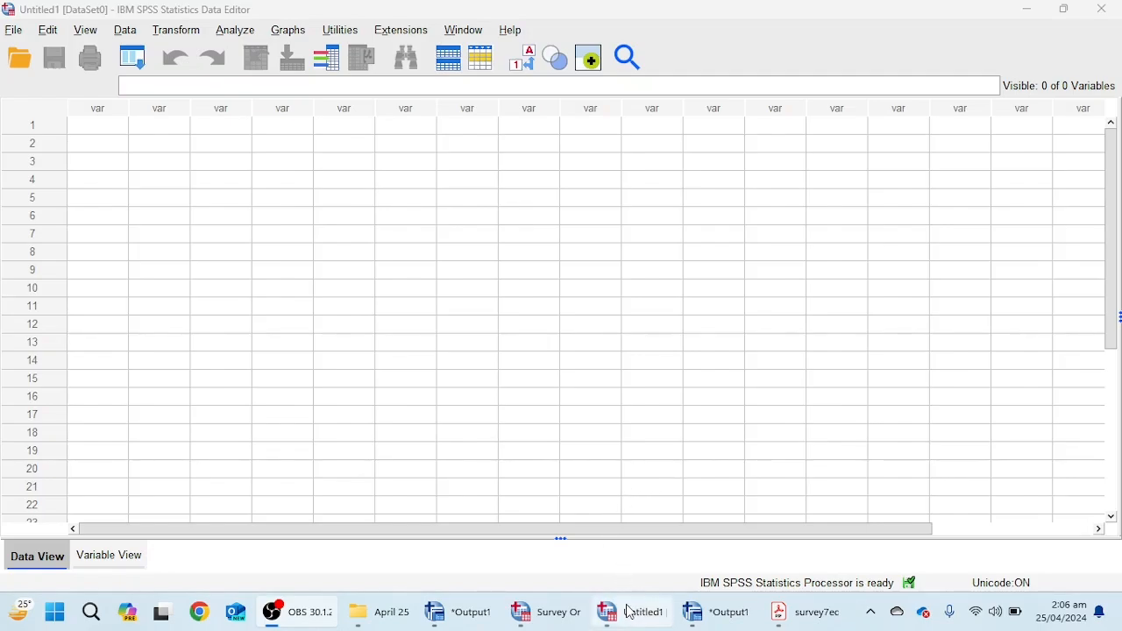
Switch to the empty untitled dataset and show its Variable View
{"action": "left_click", "coordinate": [632, 612]}
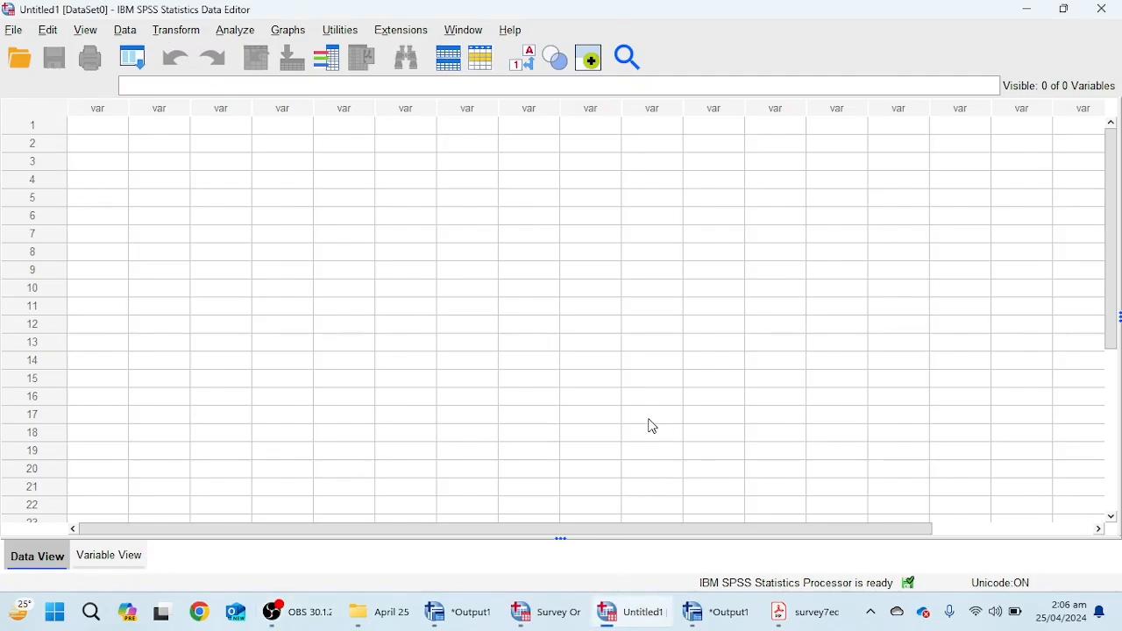
{"action": "left_click", "coordinate": [105, 563]}
{"action": "left_click", "coordinate": [44, 561]}
{"action": "left_click", "coordinate": [99, 561]}
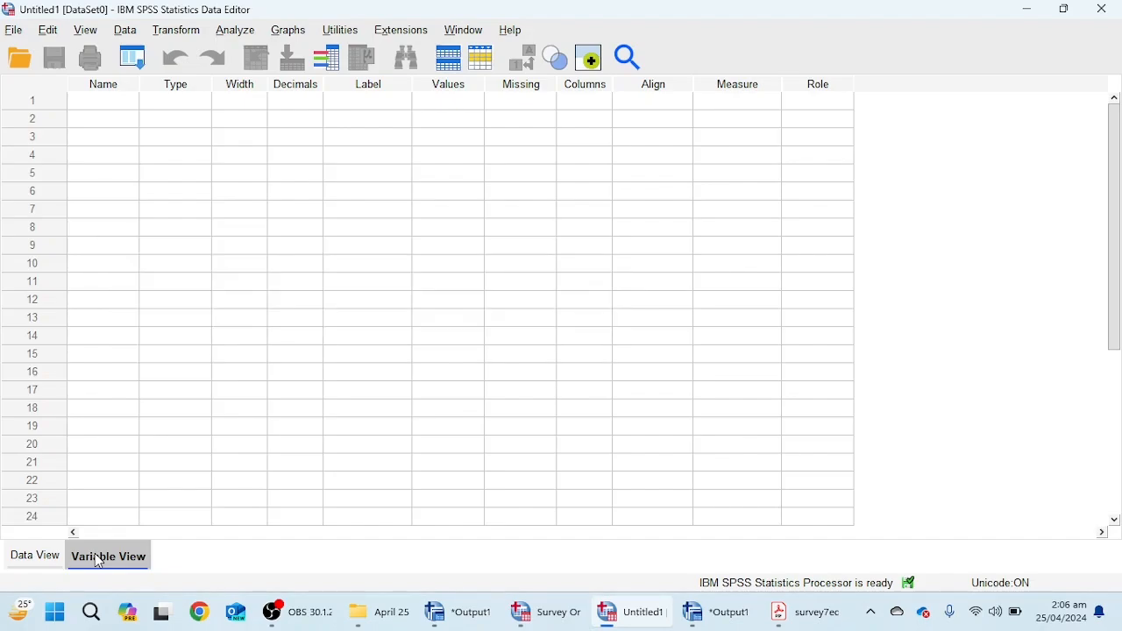
{"action": "left_click", "coordinate": [44, 558]}
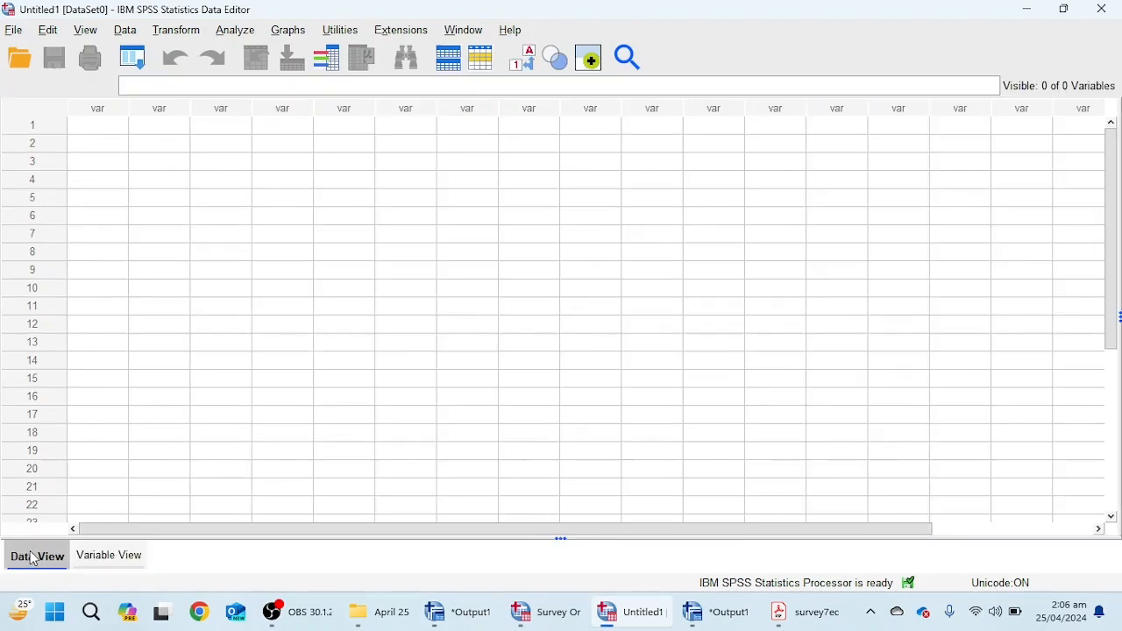
{"action": "left_click", "coordinate": [110, 558]}
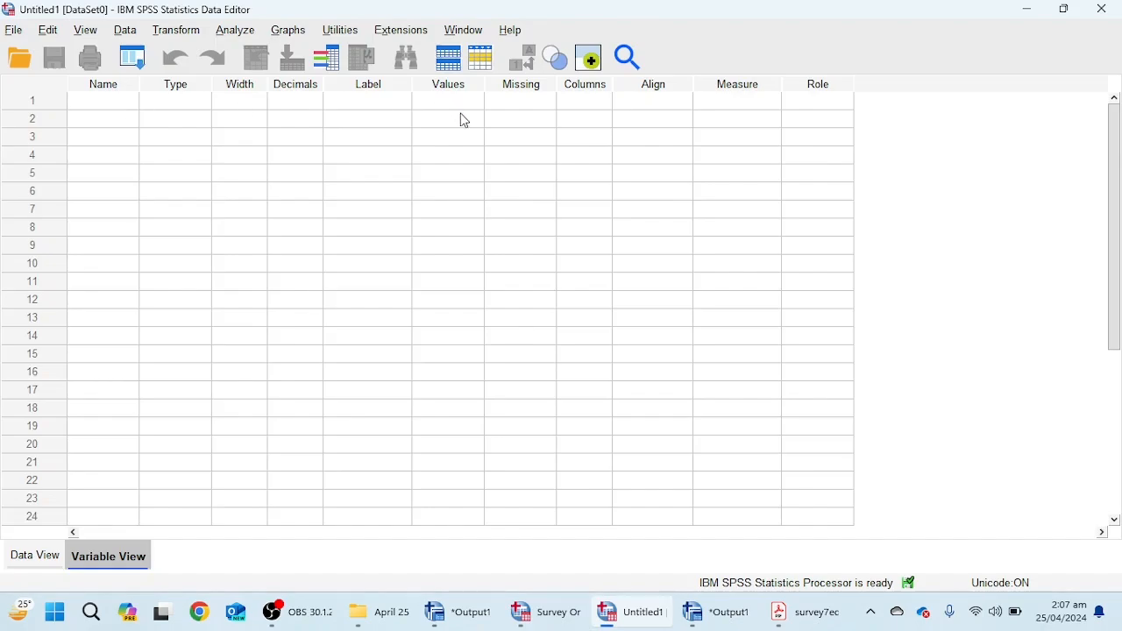
Copy the word Sex from question 1 of the PDF questionnaire and use it, without the colon, as the first variable's name in SPSS
{"action": "left_click", "coordinate": [814, 626]}
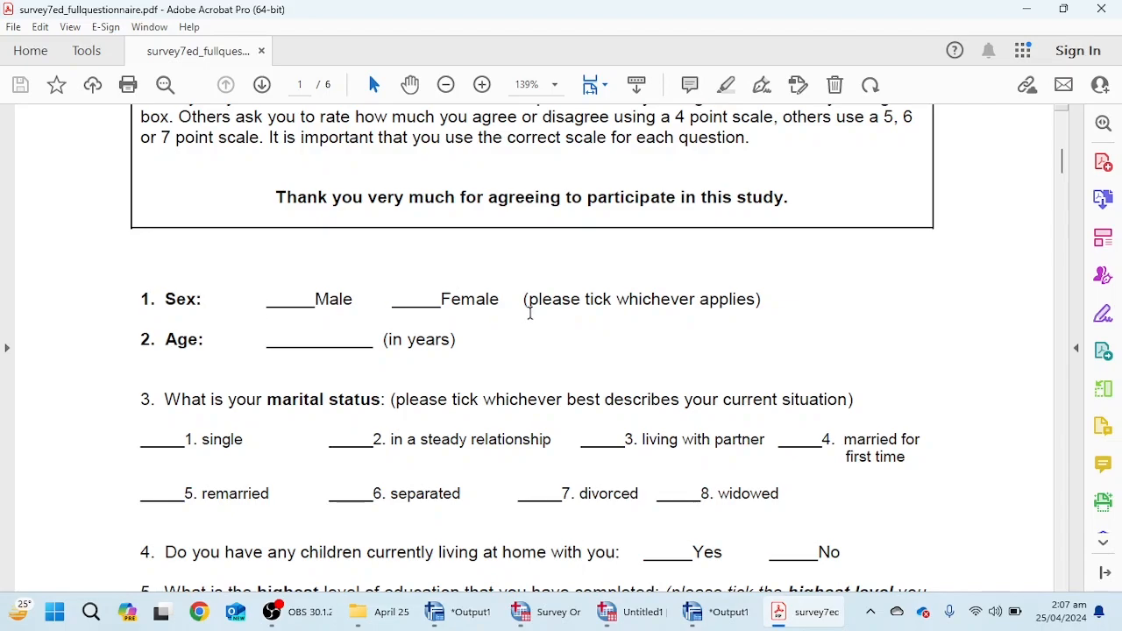
{"action": "double_click", "coordinate": [185, 301]}
{"action": "key", "text": "ctrl+c"}
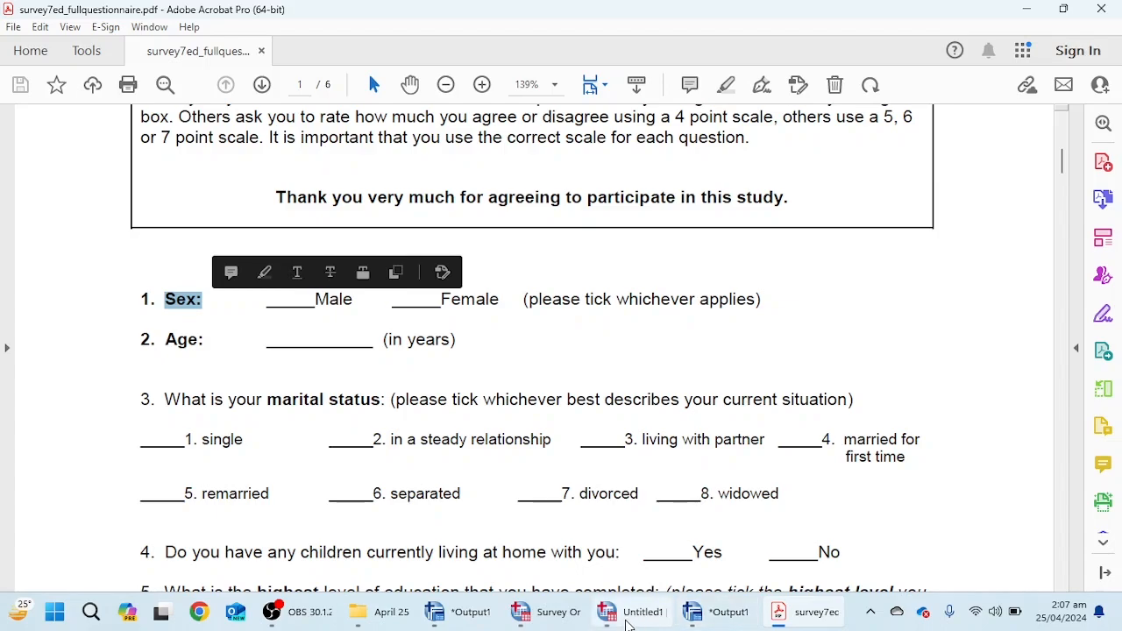
{"action": "left_click", "coordinate": [629, 612]}
{"action": "left_click", "coordinate": [111, 103]}
{"action": "key", "text": "ctrl+v"}
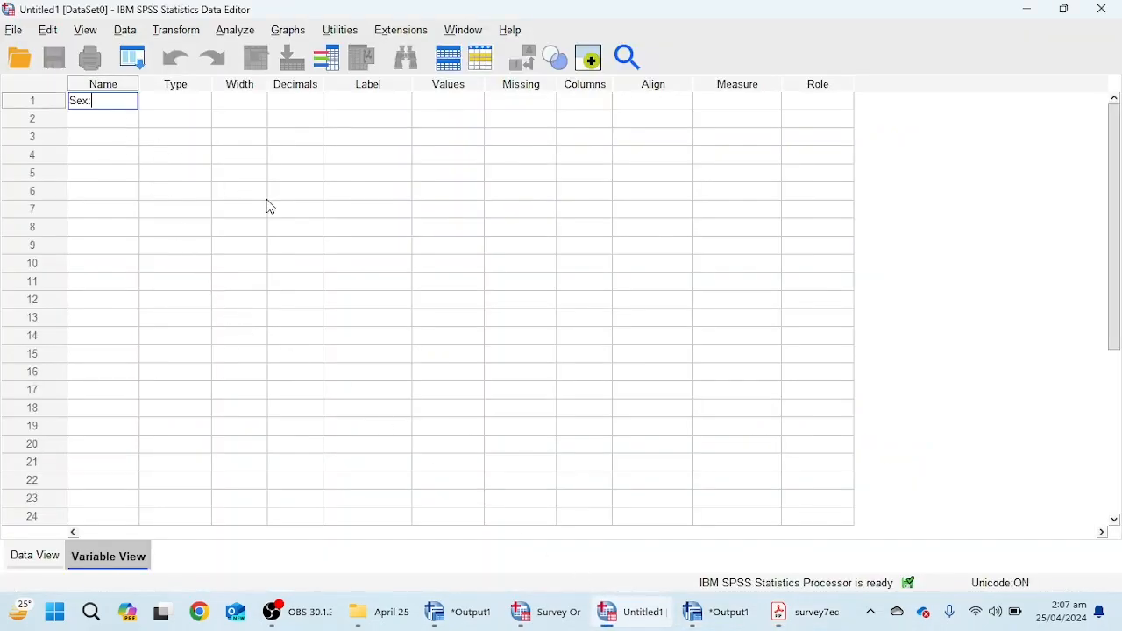
{"action": "key", "text": "BackSpace"}
{"action": "left_click", "coordinate": [101, 138]}
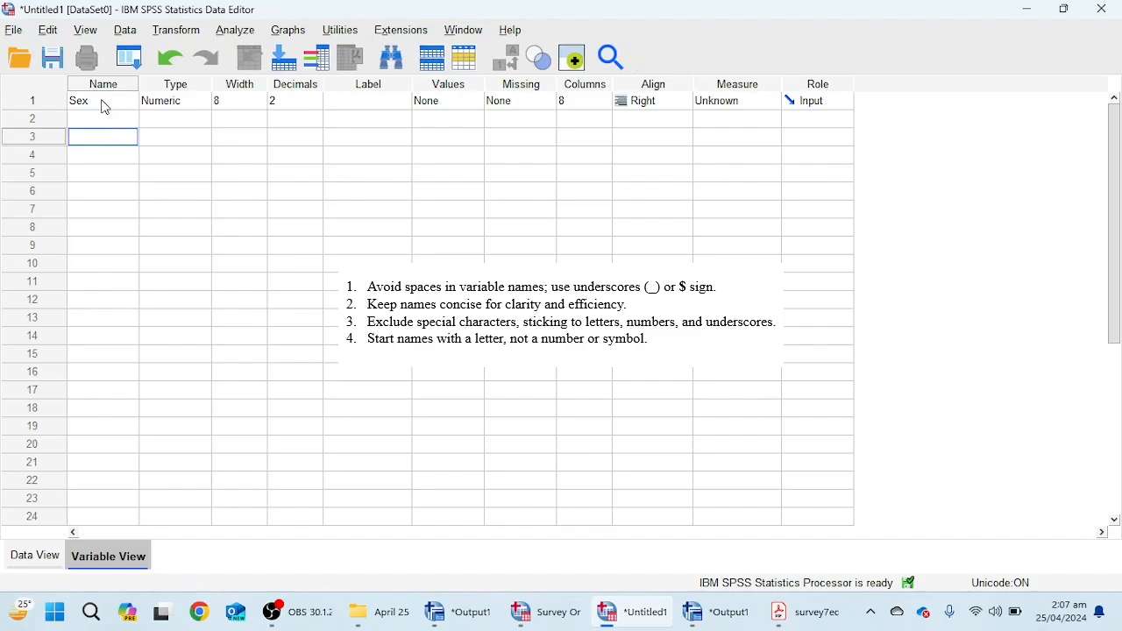
Try to name the second variable "Pol Comm", with a space
{"action": "left_click", "coordinate": [103, 101]}
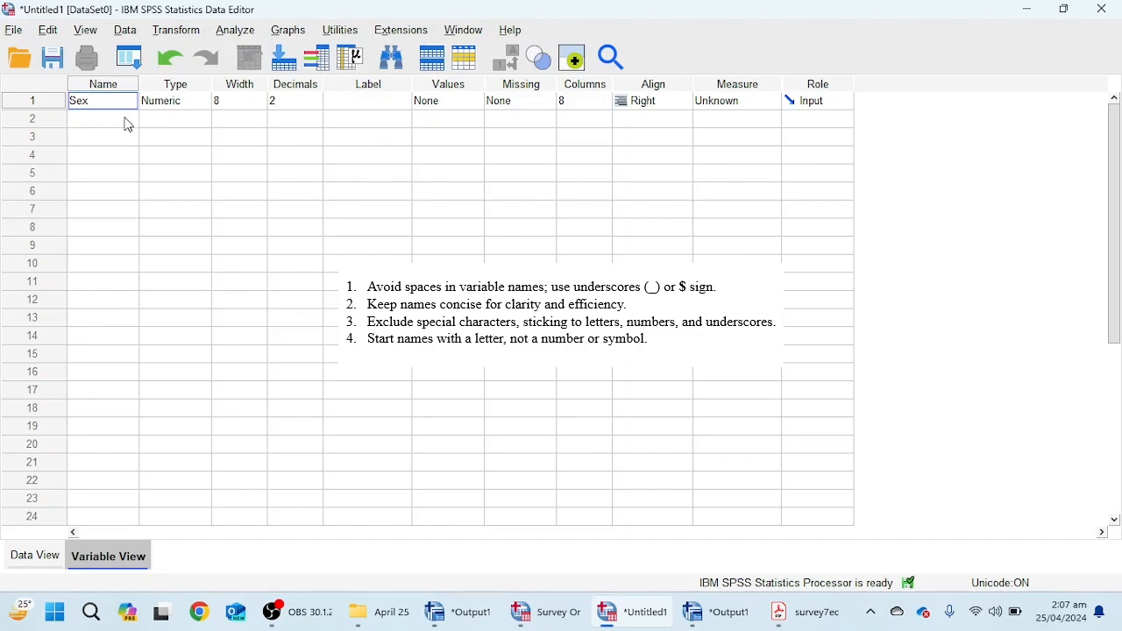
{"action": "left_click", "coordinate": [126, 117]}
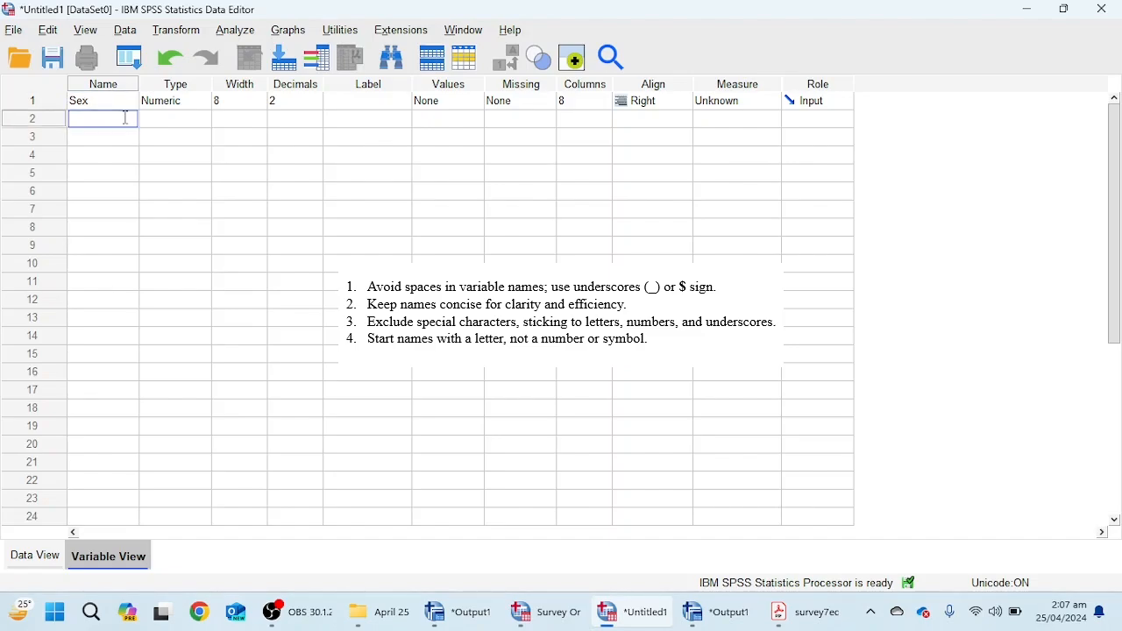
{"action": "type", "text": "Pol Comm"}
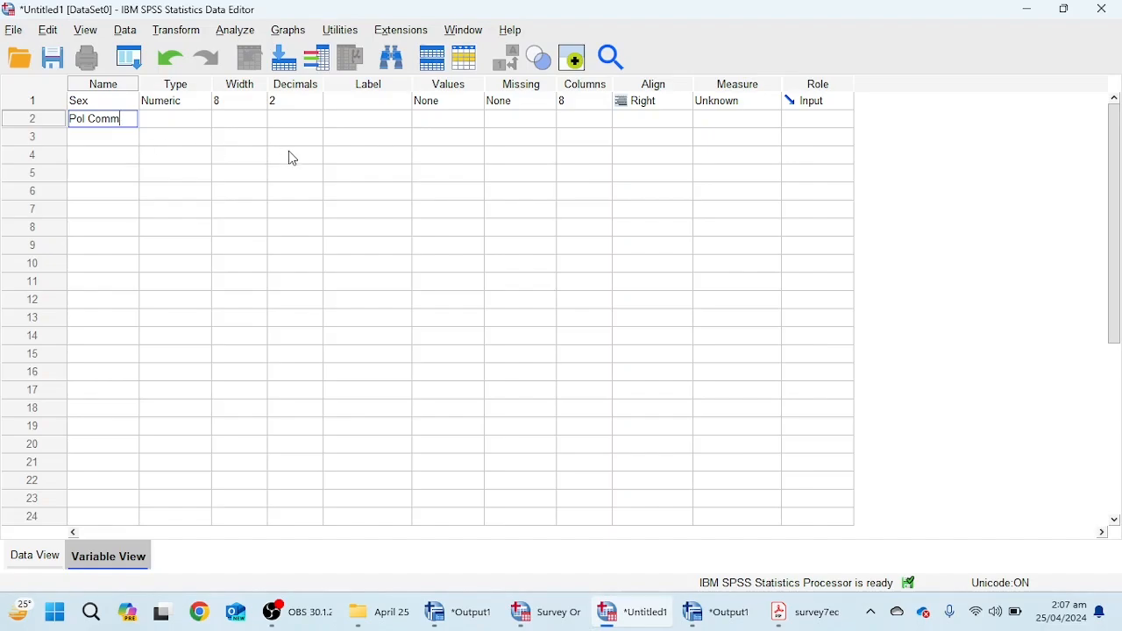
{"action": "left_click", "coordinate": [209, 210]}
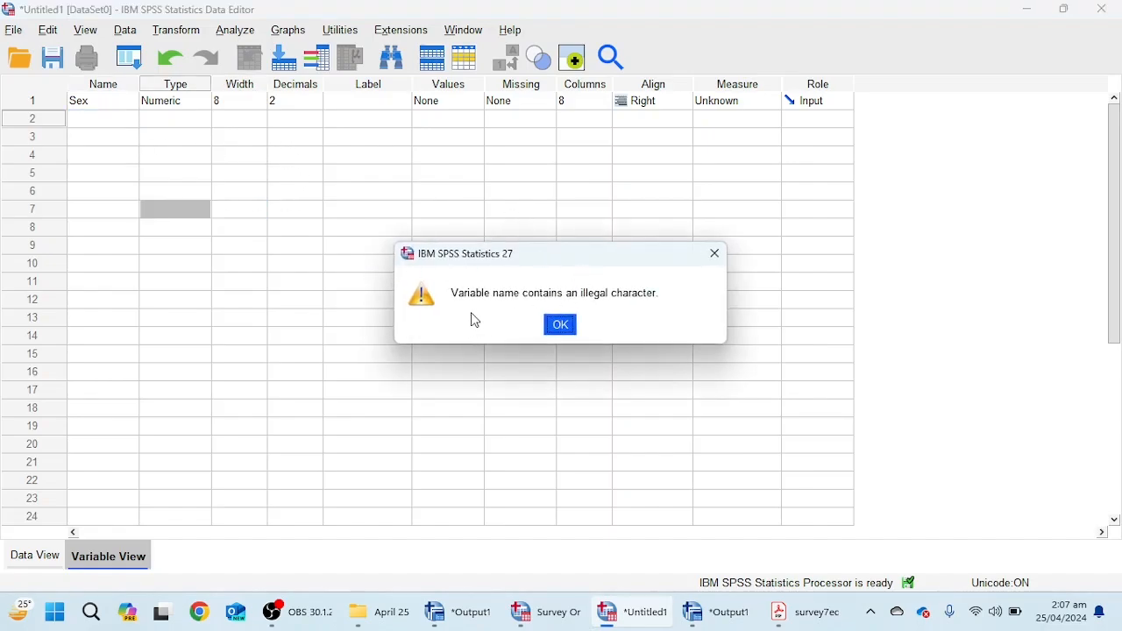
{"action": "left_click", "coordinate": [561, 326]}
Name the second variable Pol_Com, using an underscore in place of the dollar sign
{"action": "left_click", "coordinate": [106, 119]}
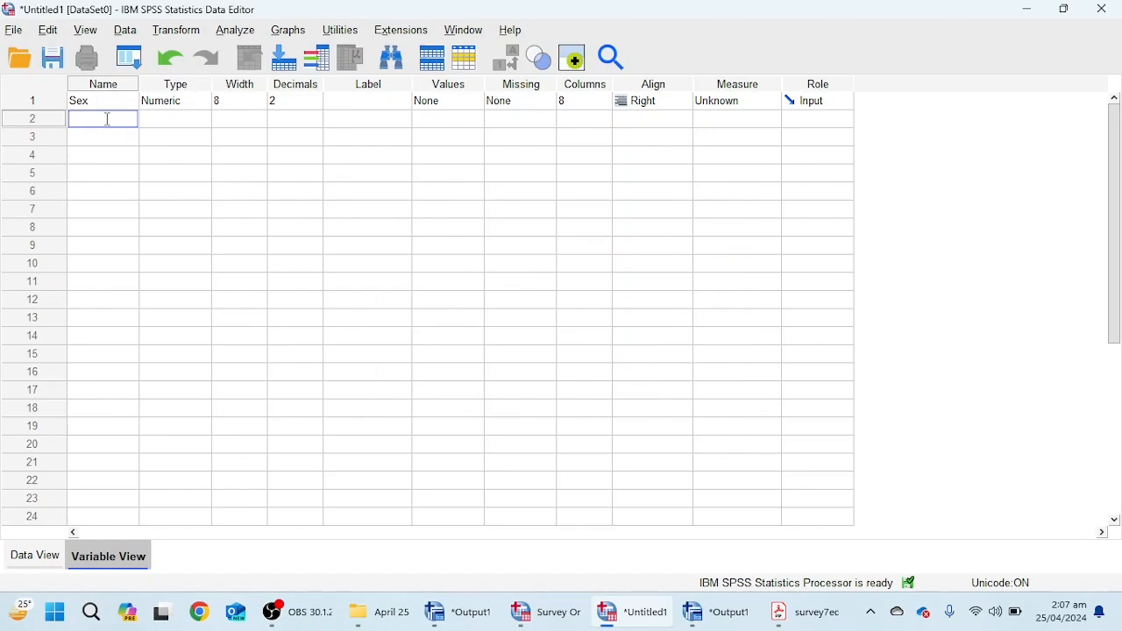
{"action": "type", "text": "Po"}
{"action": "type", "text": "l$Commun"}
{"action": "key", "text": "BackSpace"}
{"action": "key", "text": "BackSpace"}
{"action": "key", "text": "BackSpace"}
{"action": "key", "text": "BackSpace"}
{"action": "key", "text": "BackSpace"}
{"action": "key", "text": "BackSpace"}
{"action": "key", "text": "BackSpace"}
{"action": "type", "text": "_Com"}
Delete the Pol_Com variable in row 2
{"action": "left_click", "coordinate": [40, 125]}
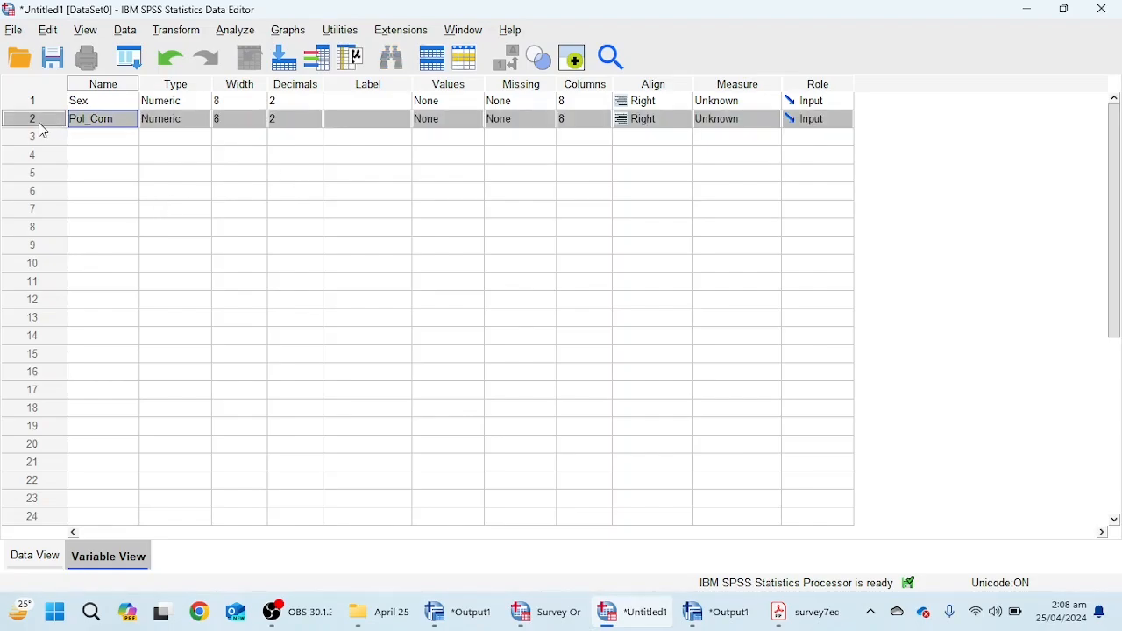
{"action": "right_click", "coordinate": [42, 128]}
{"action": "left_click", "coordinate": [91, 183]}
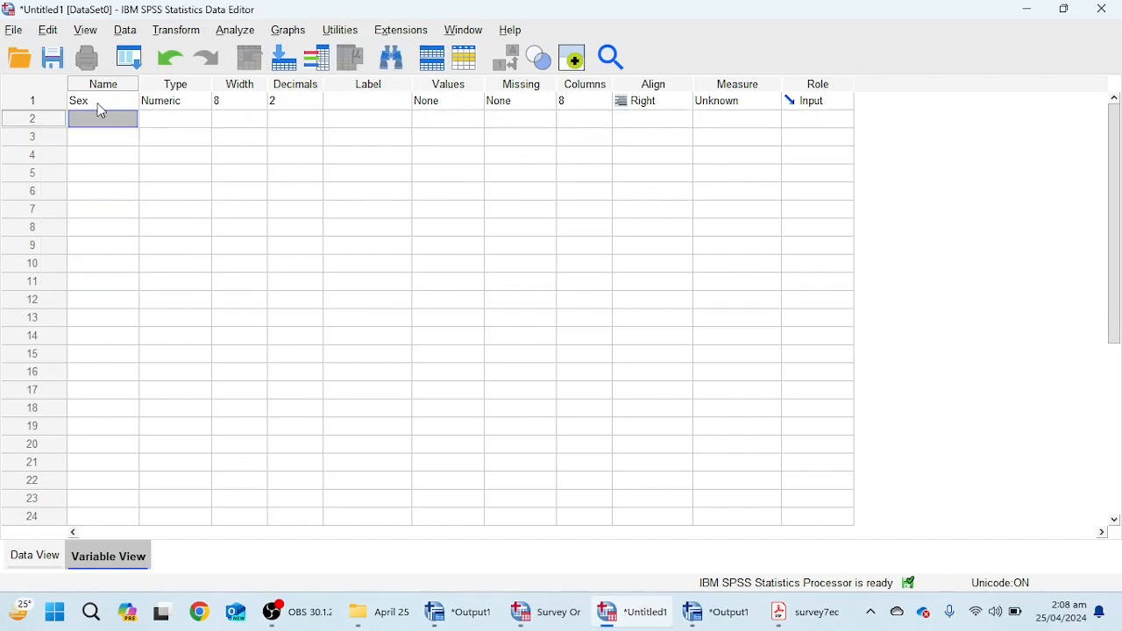
{"action": "left_click", "coordinate": [98, 104]}
{"action": "left_click", "coordinate": [105, 101]}
{"action": "left_click_drag", "start_coordinate": [105, 101], "coordinate": [77, 100]}
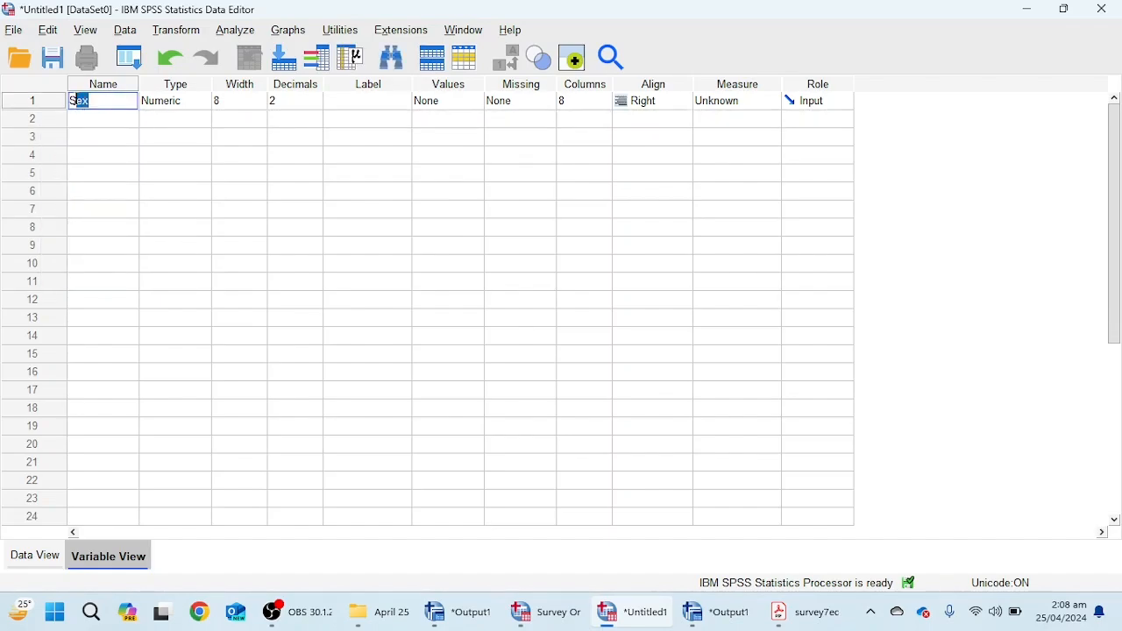
{"action": "left_click", "coordinate": [172, 136]}
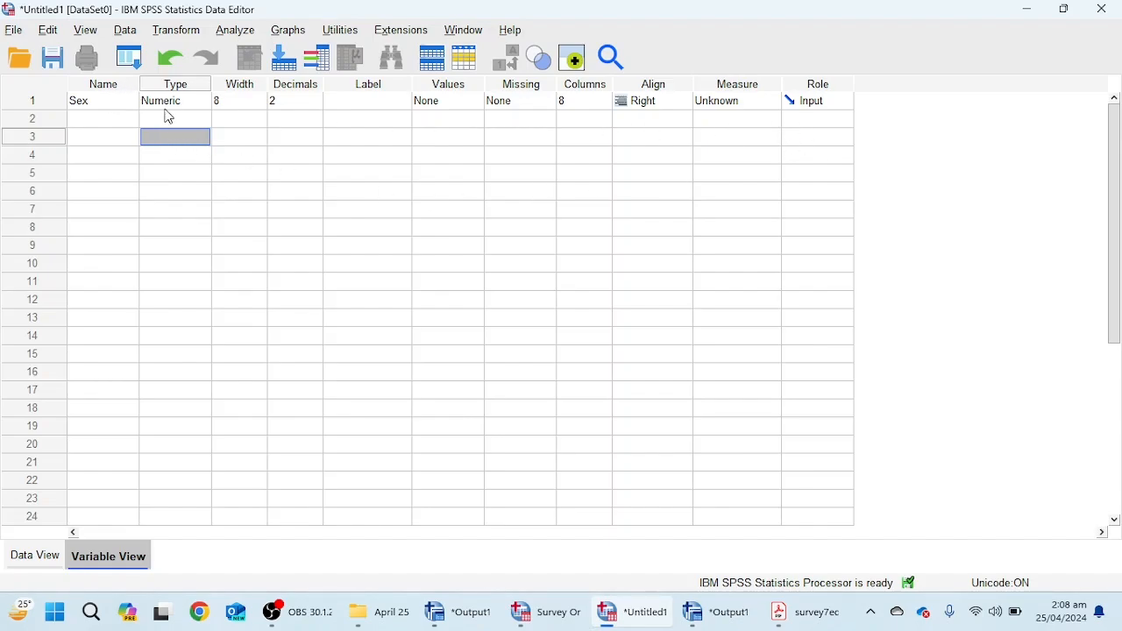
Give the Sex variable the label "What is your gender"
{"action": "key", "text": "Up"}
{"action": "key", "text": "Up"}
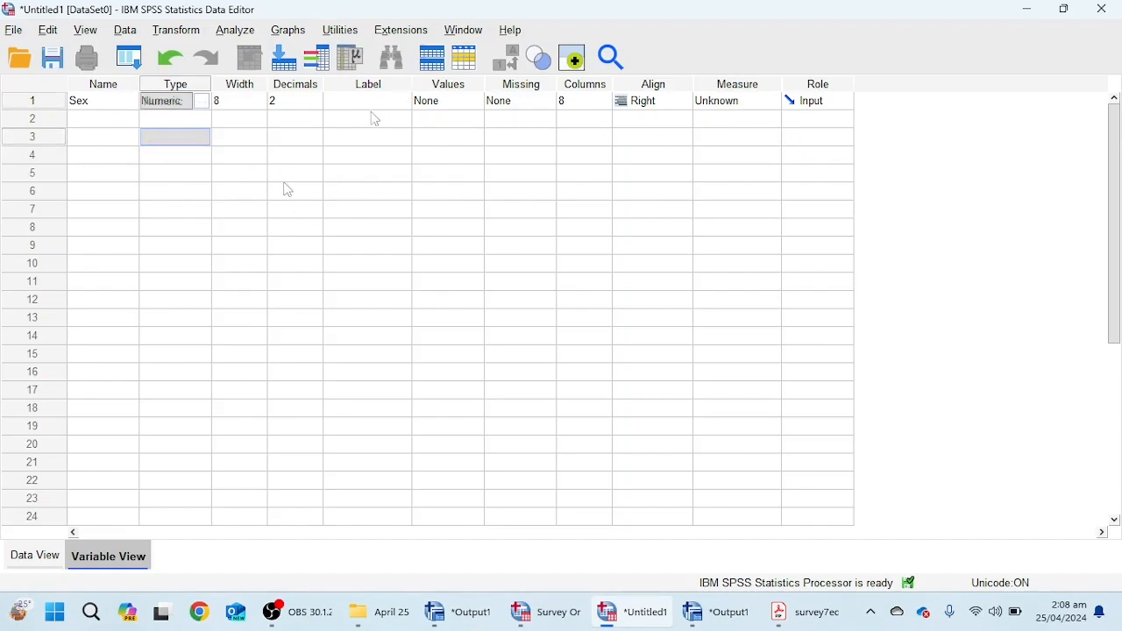
{"action": "left_click", "coordinate": [375, 104]}
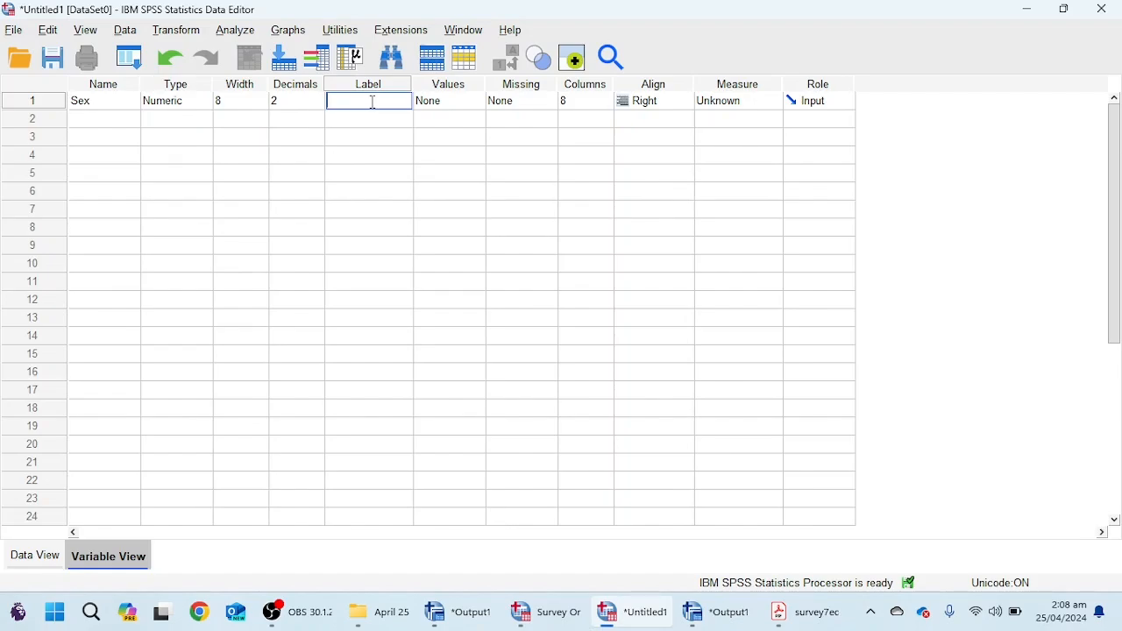
{"action": "type", "text": "What is your gender"}
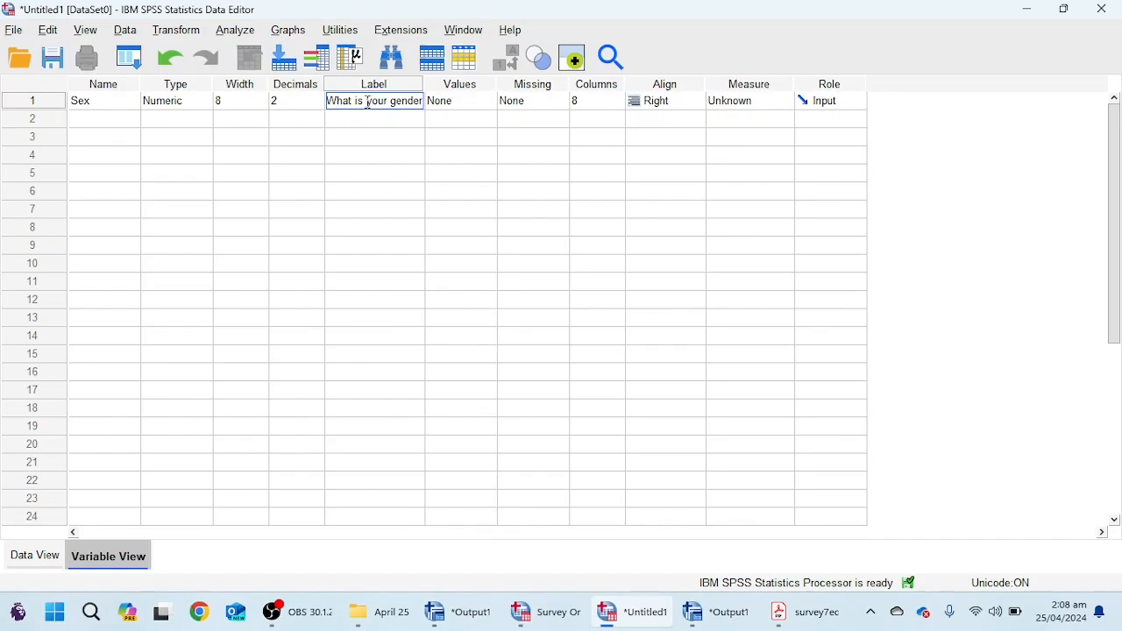
{"action": "left_click", "coordinate": [488, 123]}
{"action": "left_click", "coordinate": [488, 120]}
{"action": "left_click", "coordinate": [734, 183]}
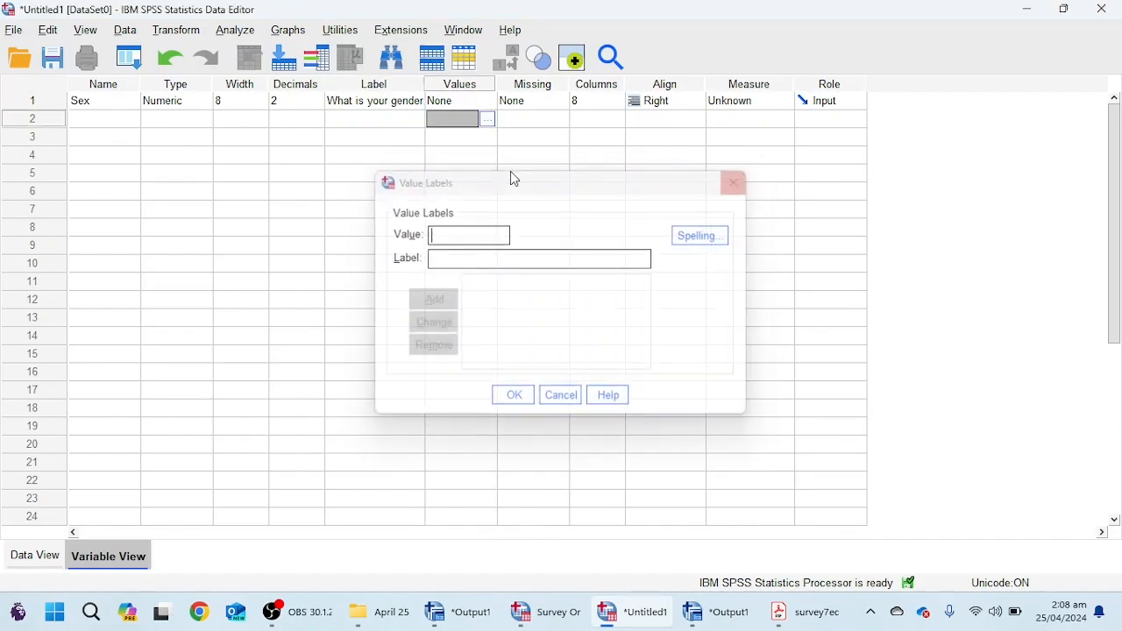
{"action": "left_click", "coordinate": [605, 190]}
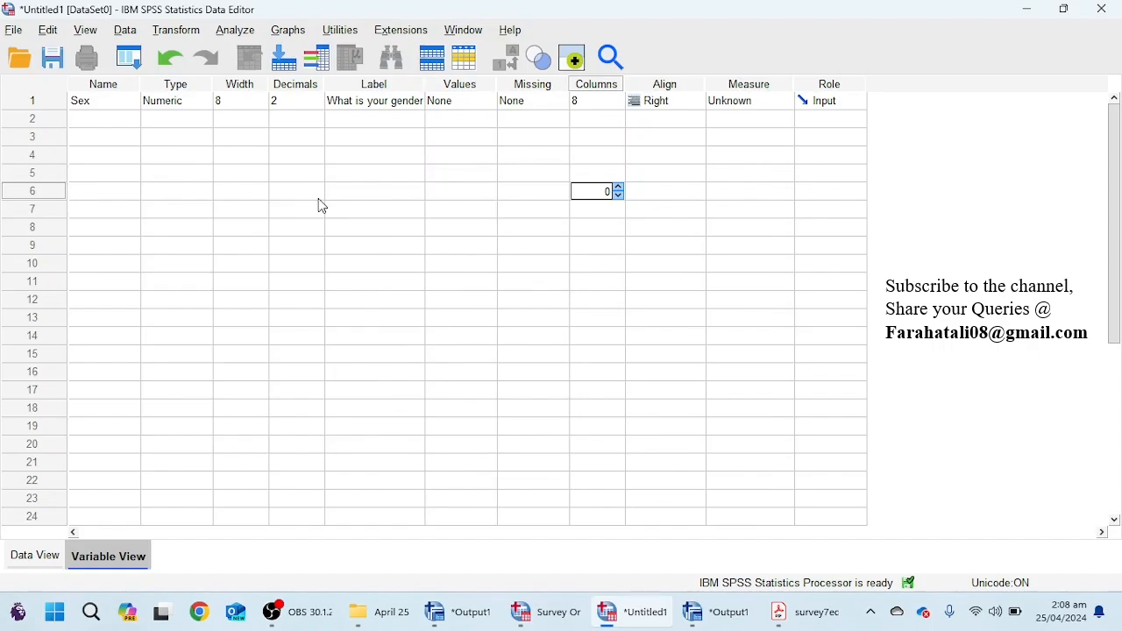
{"action": "left_click", "coordinate": [535, 107]}
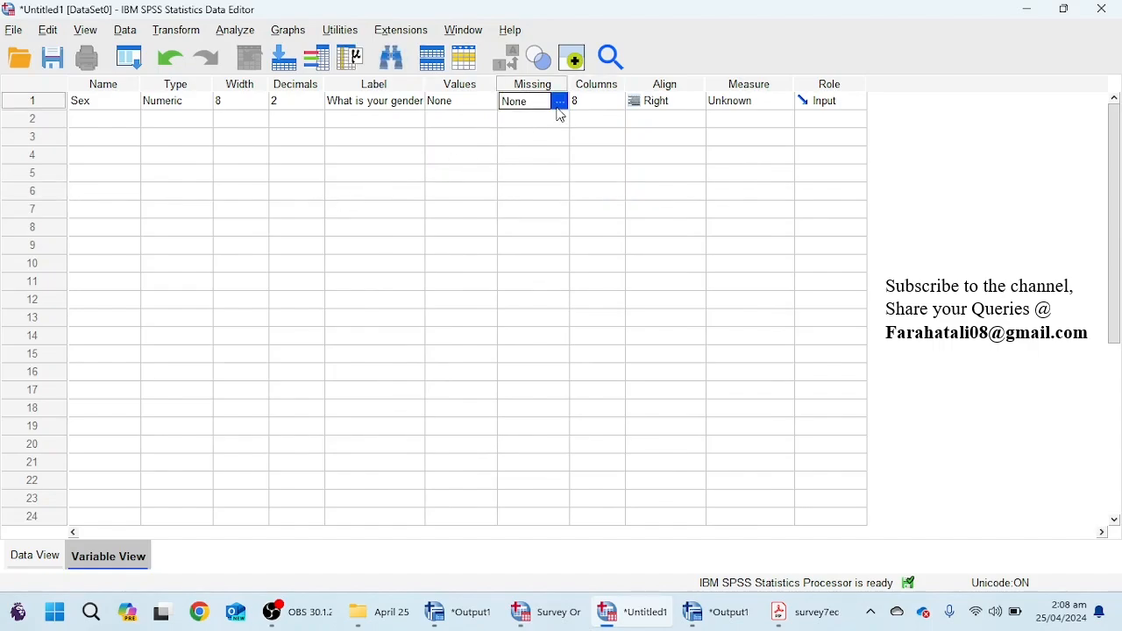
Add a value label to the Sex variable that codes 1 as "male"
{"action": "left_click", "coordinate": [485, 105]}
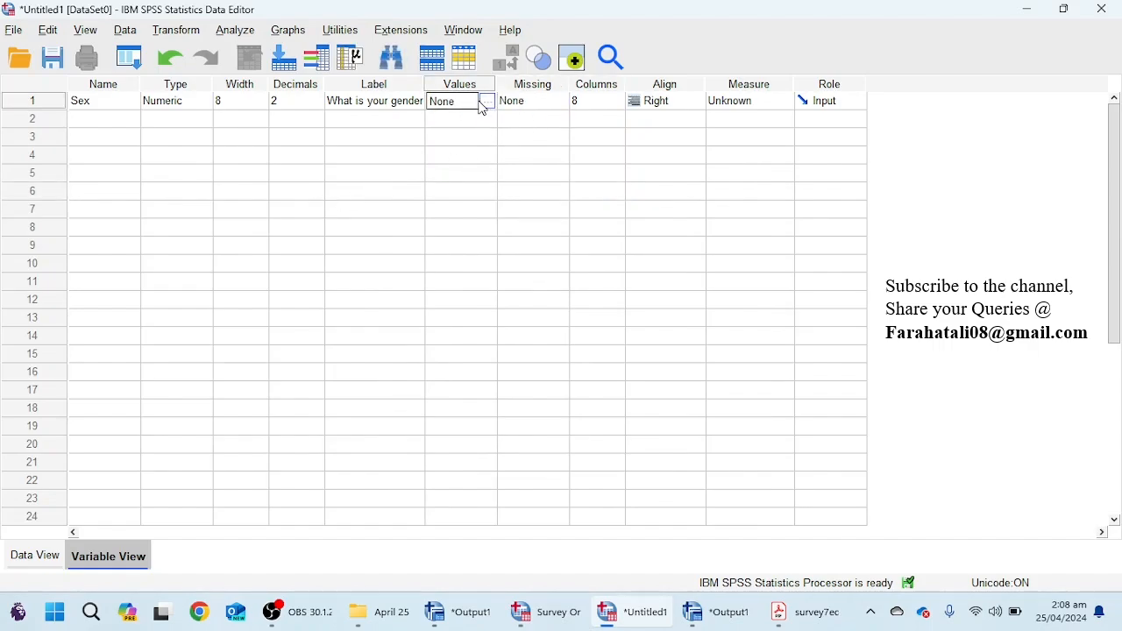
{"action": "left_click", "coordinate": [489, 103]}
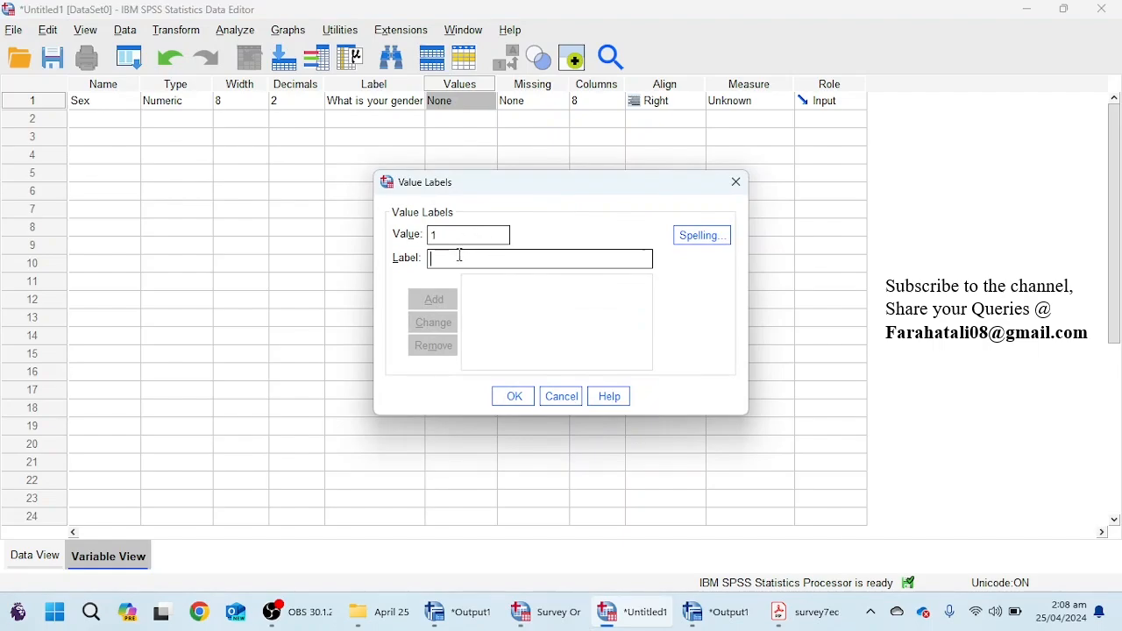
{"action": "type", "text": "MALE"}
{"action": "key", "text": "BackSpace"}
{"action": "key", "text": "BackSpace"}
{"action": "key", "text": "BackSpace"}
{"action": "key", "text": "BackSpace"}
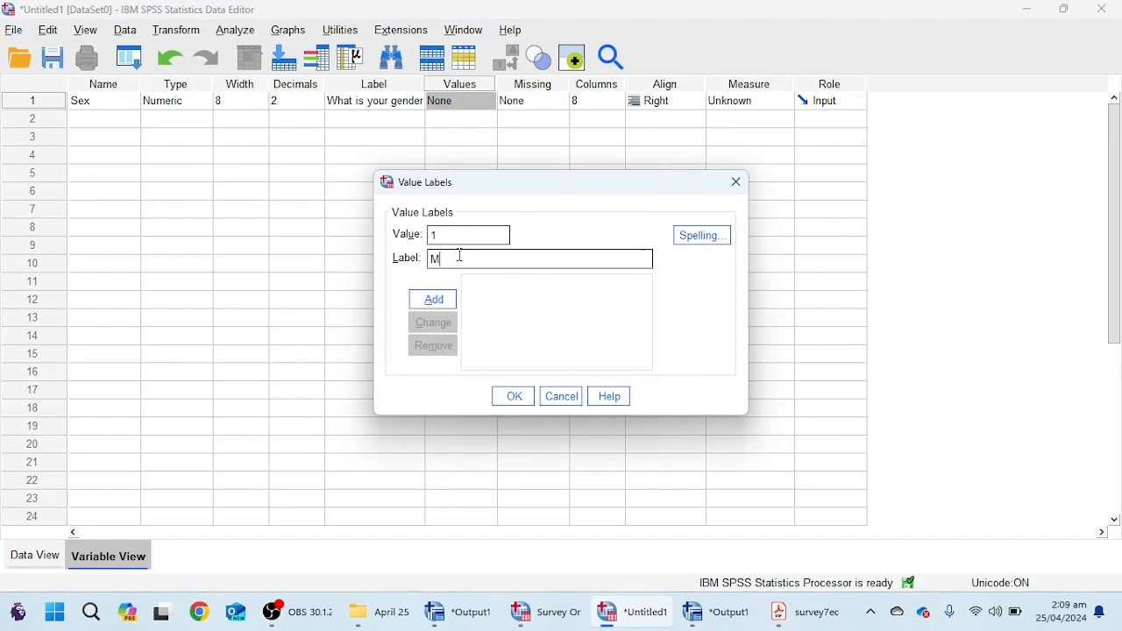
{"action": "type", "text": "male"}
{"action": "left_click", "coordinate": [436, 303]}
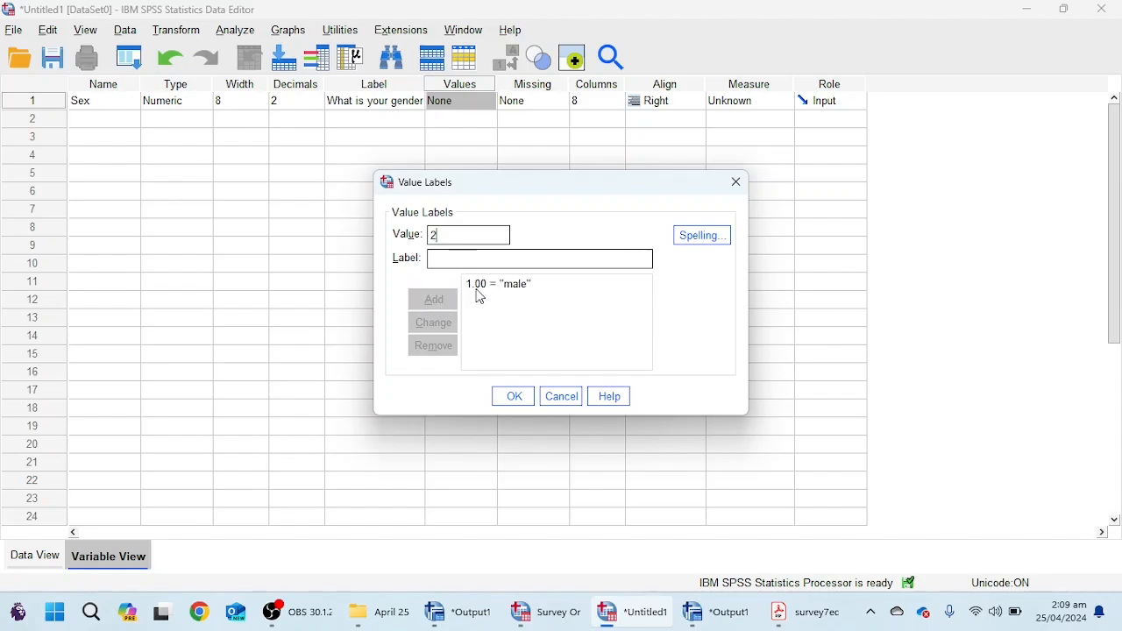
Add a second value label coding 2 as "female" and apply the value labels to the Sex variable
{"action": "type", "text": "feamle"}
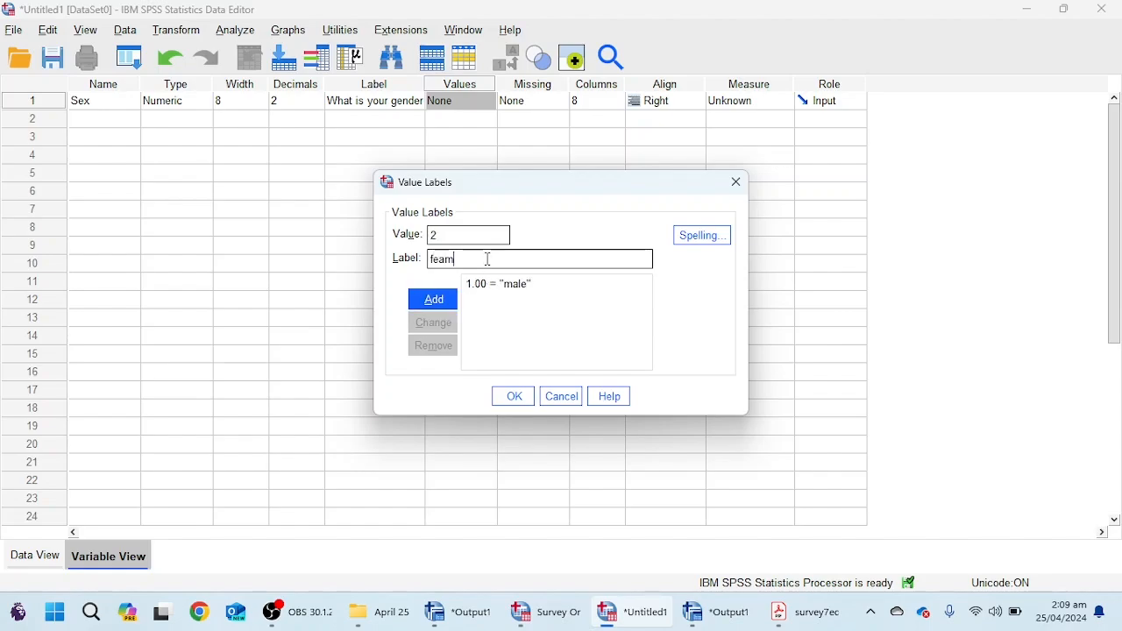
{"action": "key", "text": "BackSpace"}
{"action": "key", "text": "BackSpace"}
{"action": "key", "text": "BackSpace"}
{"action": "key", "text": "BackSpace"}
{"action": "type", "text": "male"}
{"action": "key", "text": "Return"}
{"action": "left_click", "coordinate": [516, 399]}
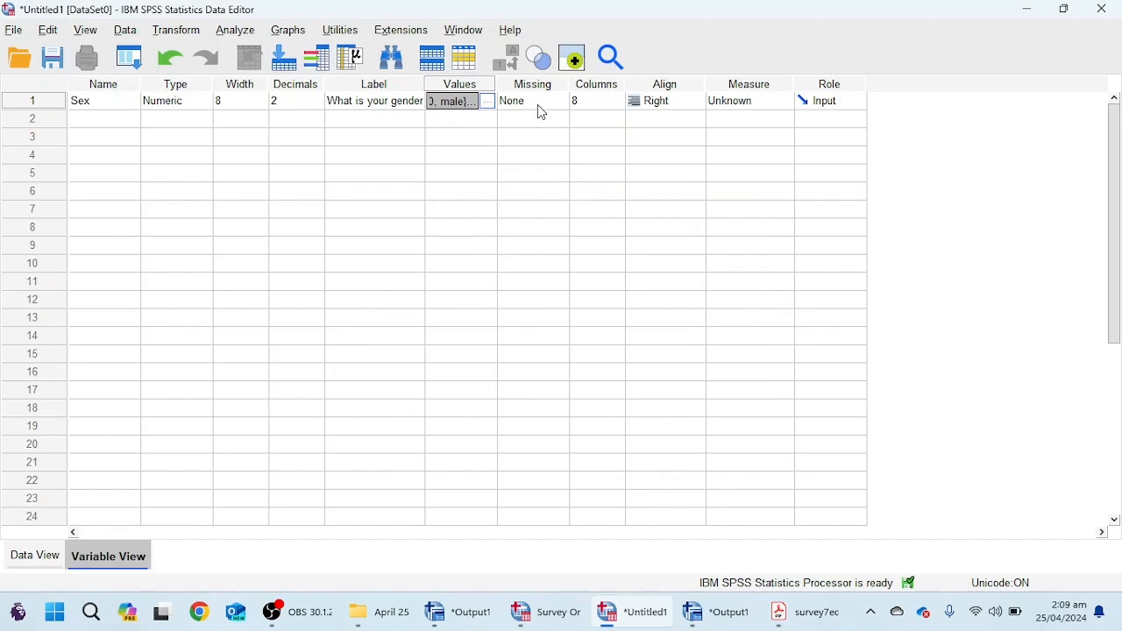
View the missing values options of the Sex variable and leave them without making changes
{"action": "left_click", "coordinate": [553, 103]}
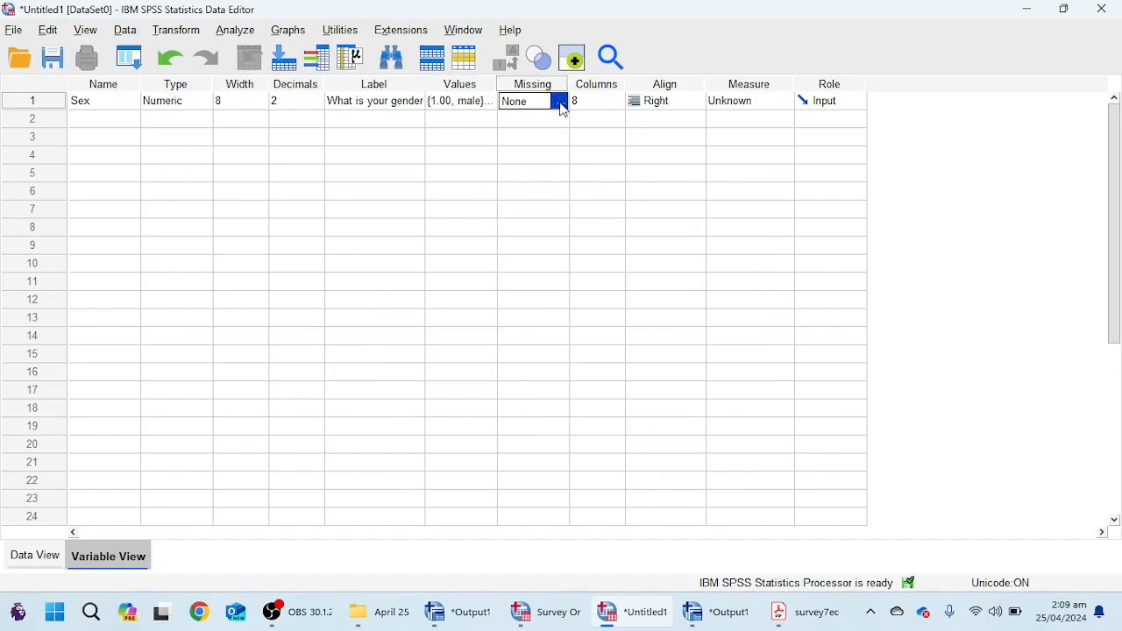
{"action": "left_click", "coordinate": [561, 102]}
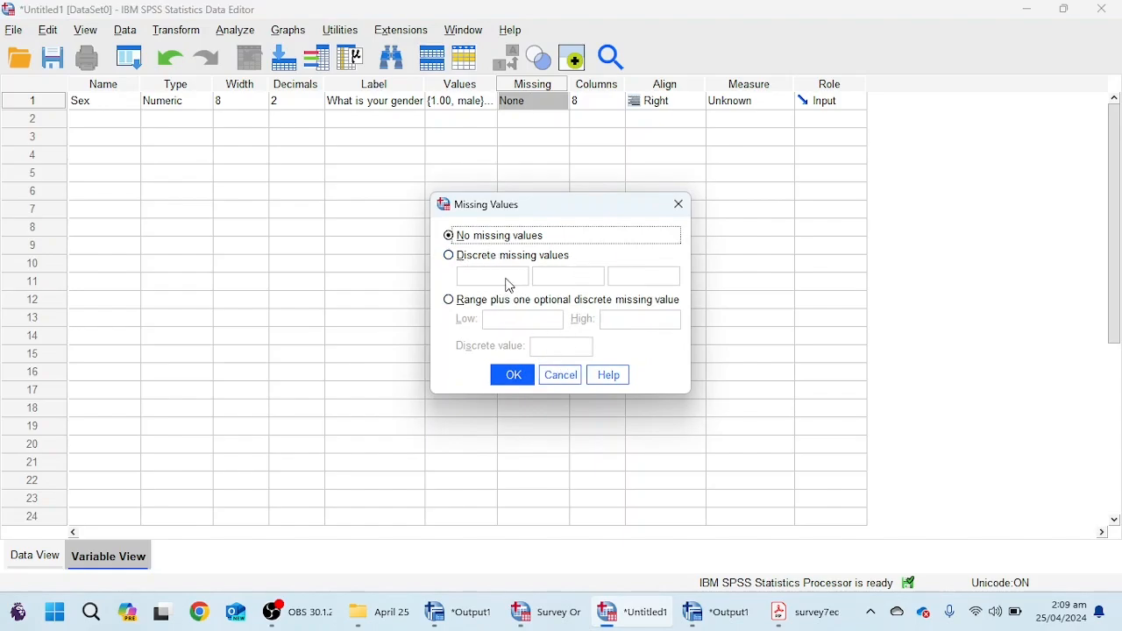
{"action": "left_click", "coordinate": [566, 377]}
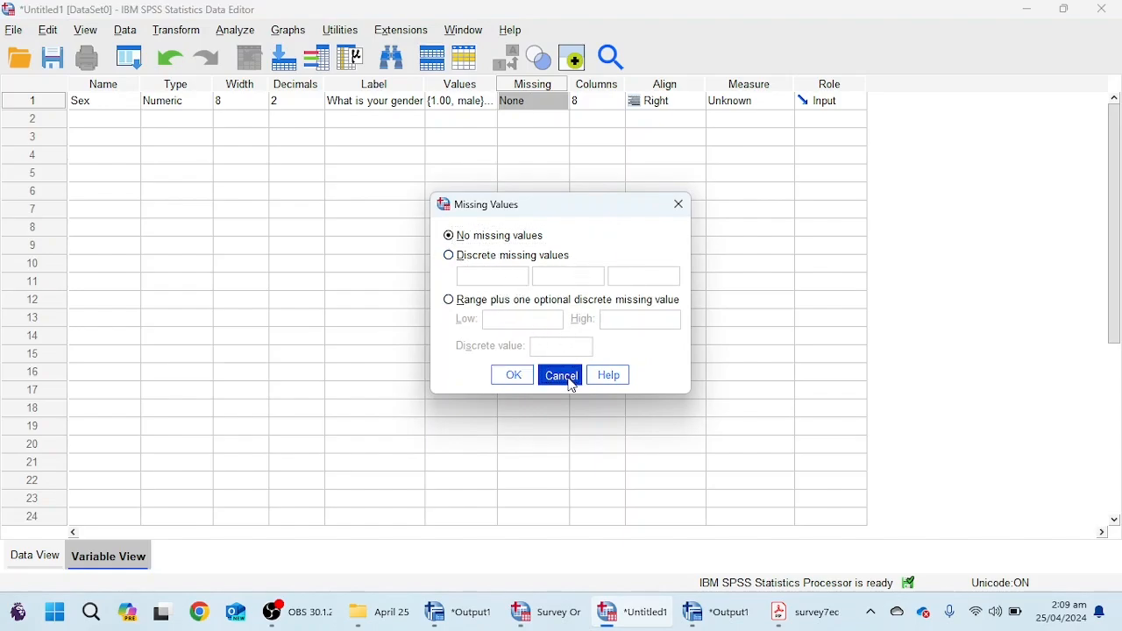
Try entering 999 in row 4 of an unused column in Data View, cancel the entry and return to Variable View
{"action": "left_click", "coordinate": [31, 558]}
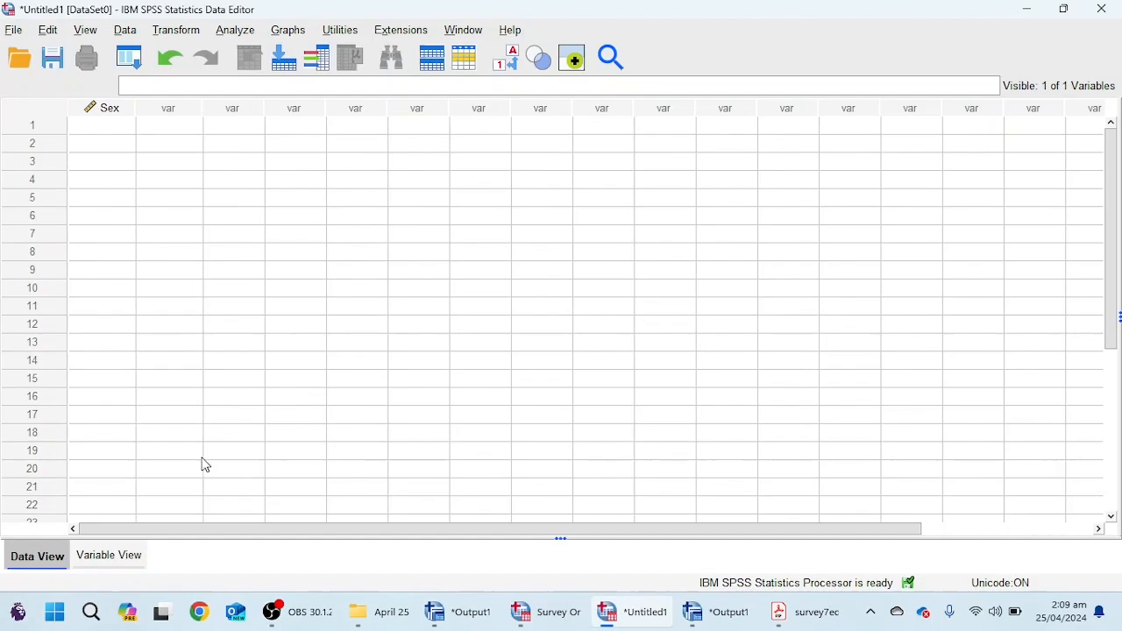
{"action": "left_click", "coordinate": [304, 184]}
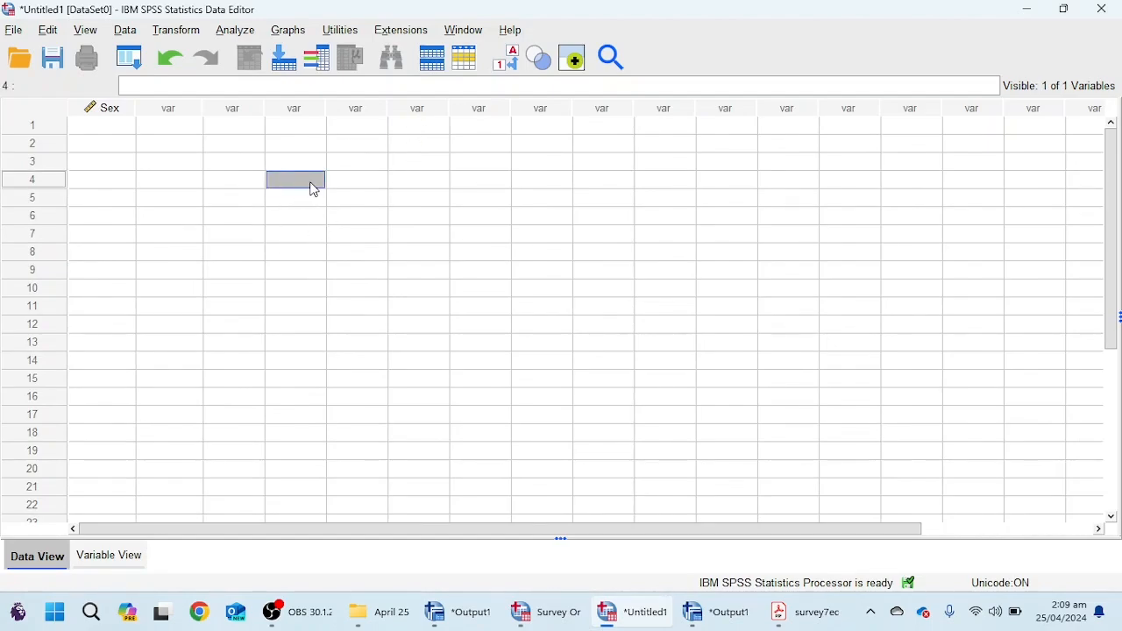
{"action": "type", "text": "999"}
{"action": "key", "text": "Escape"}
{"action": "left_click", "coordinate": [110, 556]}
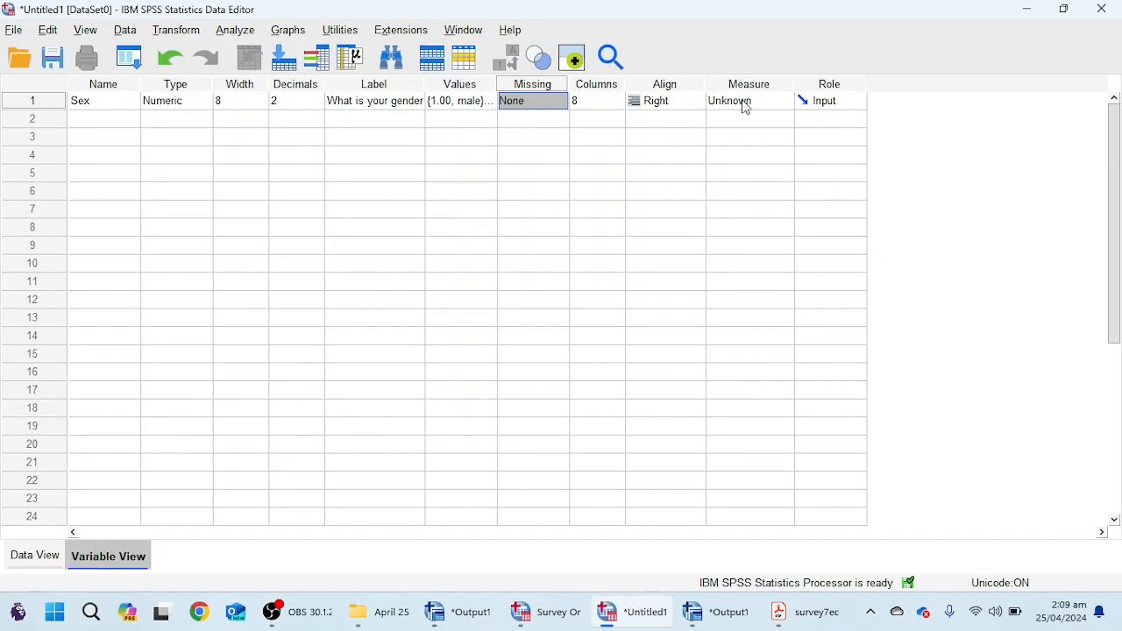
Set the measurement level of the Sex variable to Nominal
{"action": "left_click", "coordinate": [776, 106]}
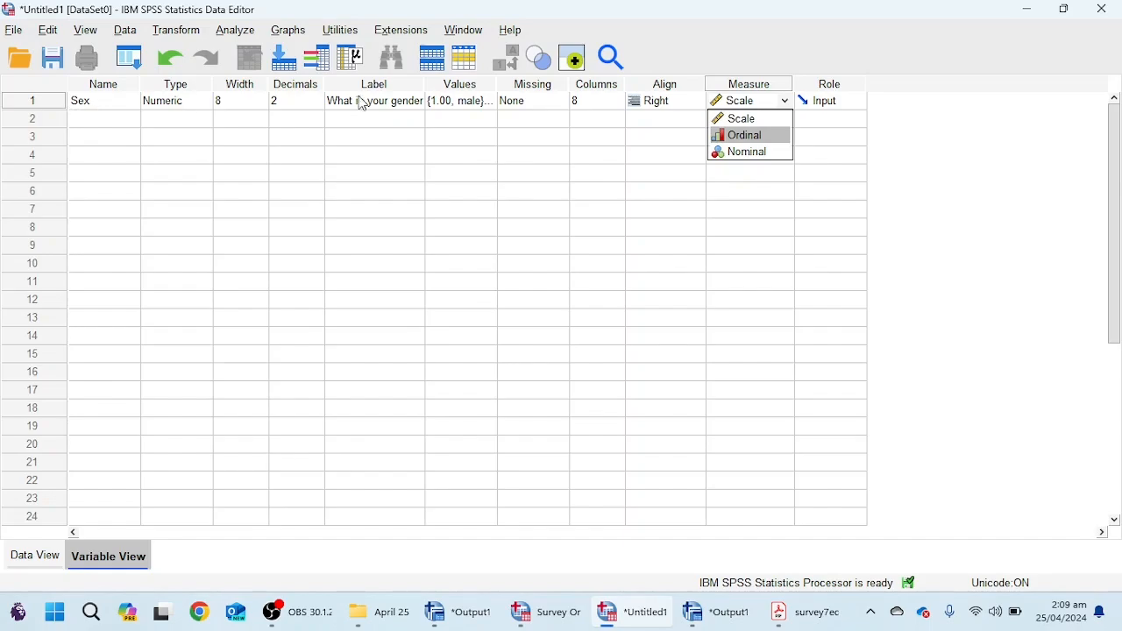
{"action": "left_click", "coordinate": [745, 153]}
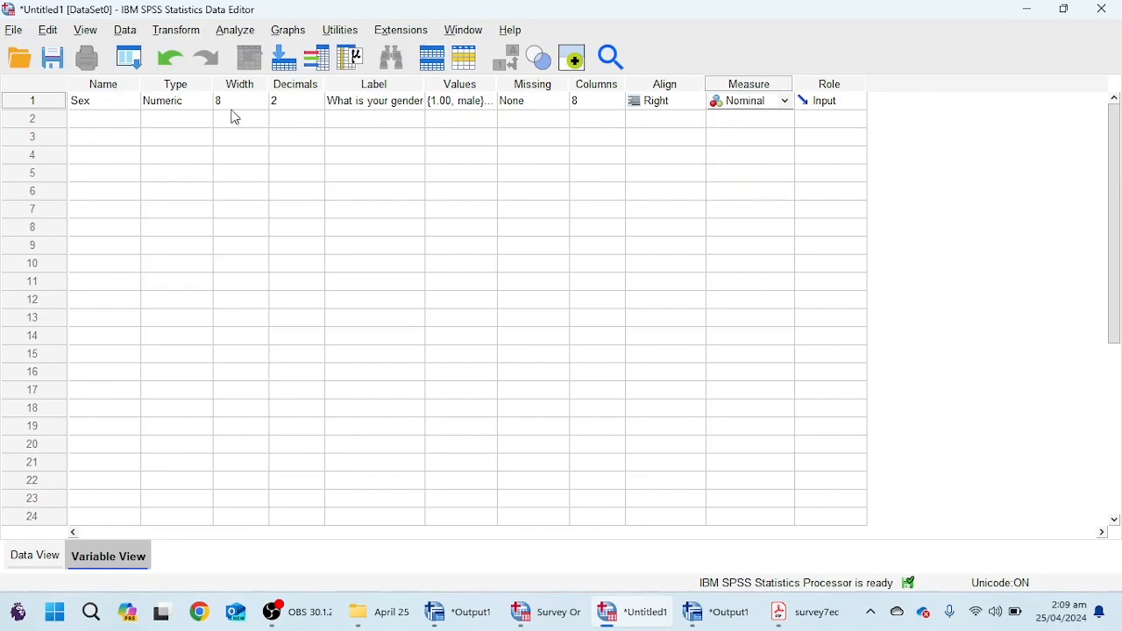
Add variables named CGPA and Age in rows 2 and 3, without defining any value labels for them
{"action": "left_click", "coordinate": [123, 122]}
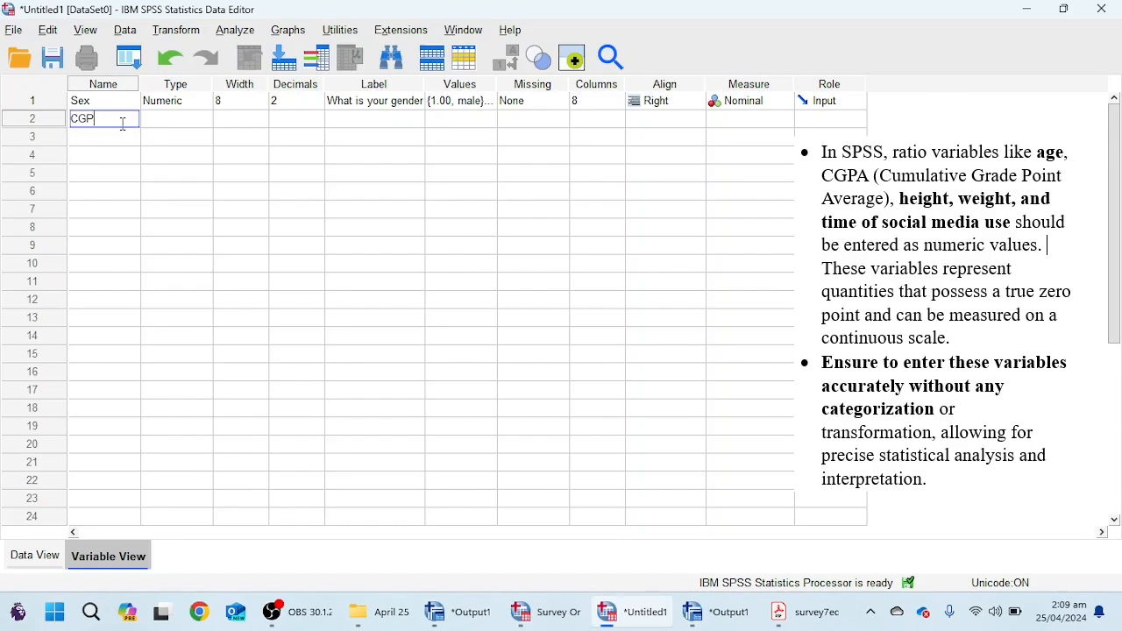
{"action": "left_click", "coordinate": [262, 173]}
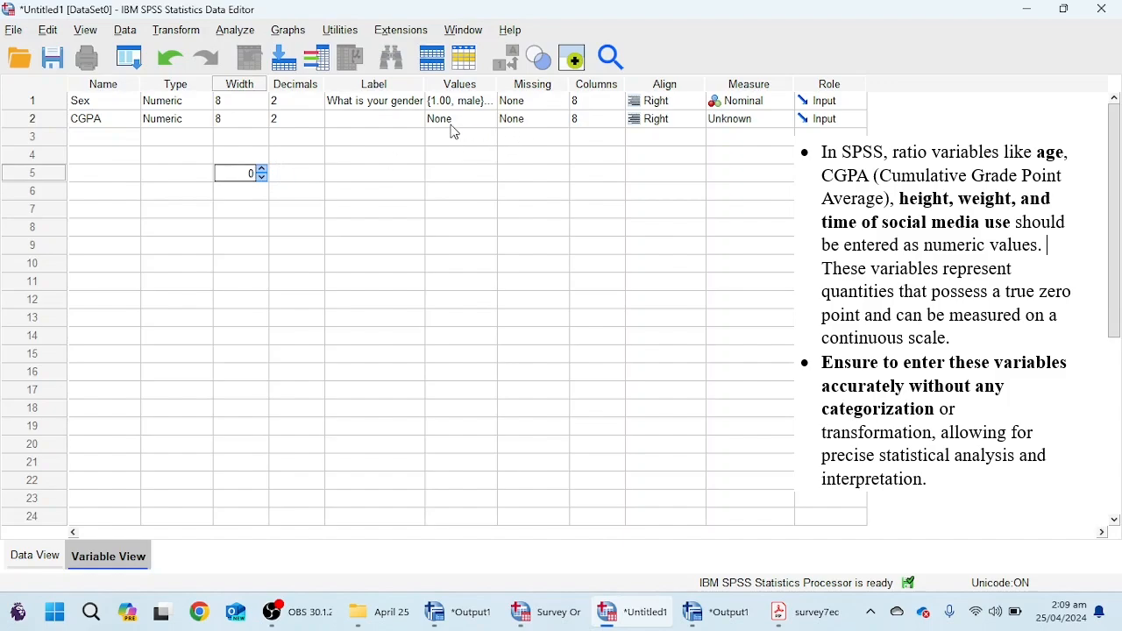
{"action": "left_click", "coordinate": [495, 183]}
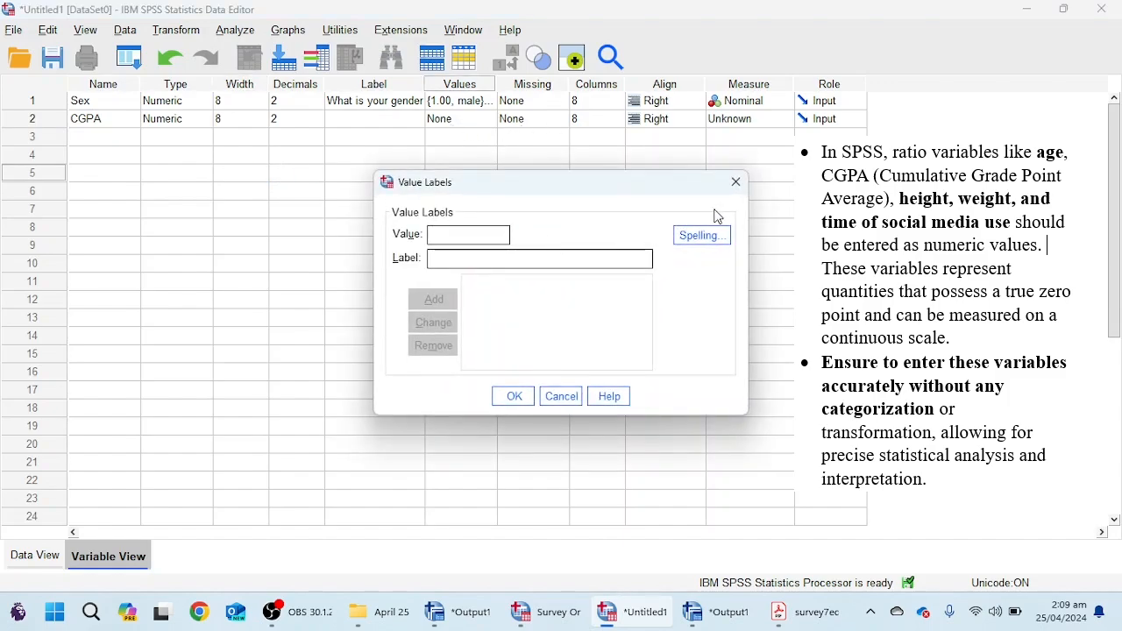
{"action": "left_click", "coordinate": [735, 183]}
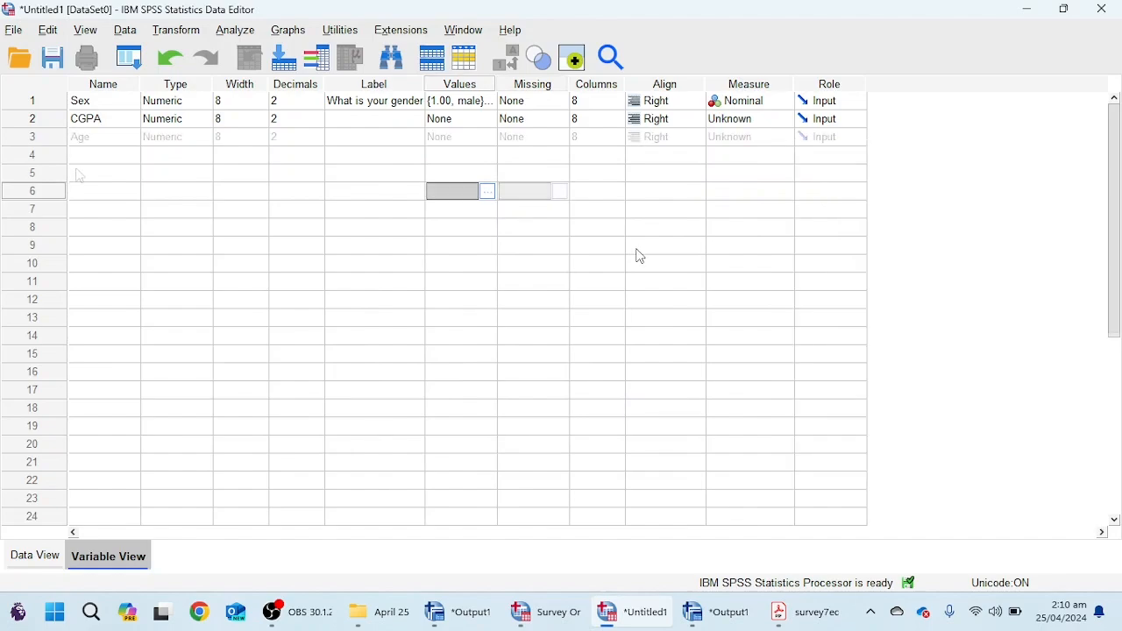
Add a variable named Marital_Status in row 4
{"action": "left_click", "coordinate": [101, 155]}
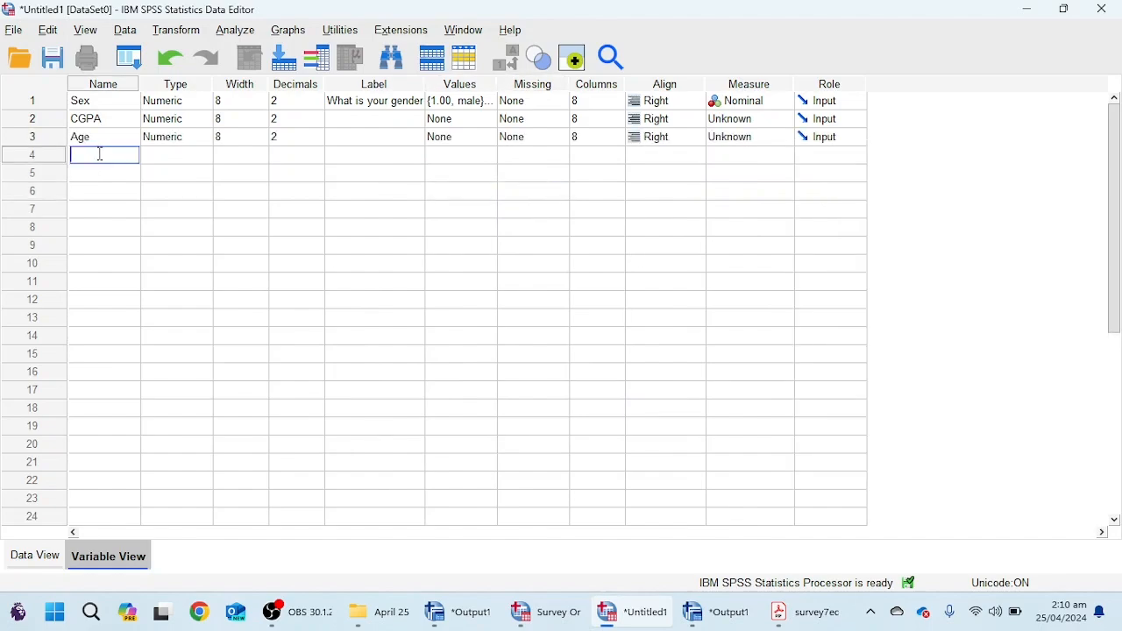
{"action": "type", "text": "Marit"}
{"action": "type", "text": "al_Status"}
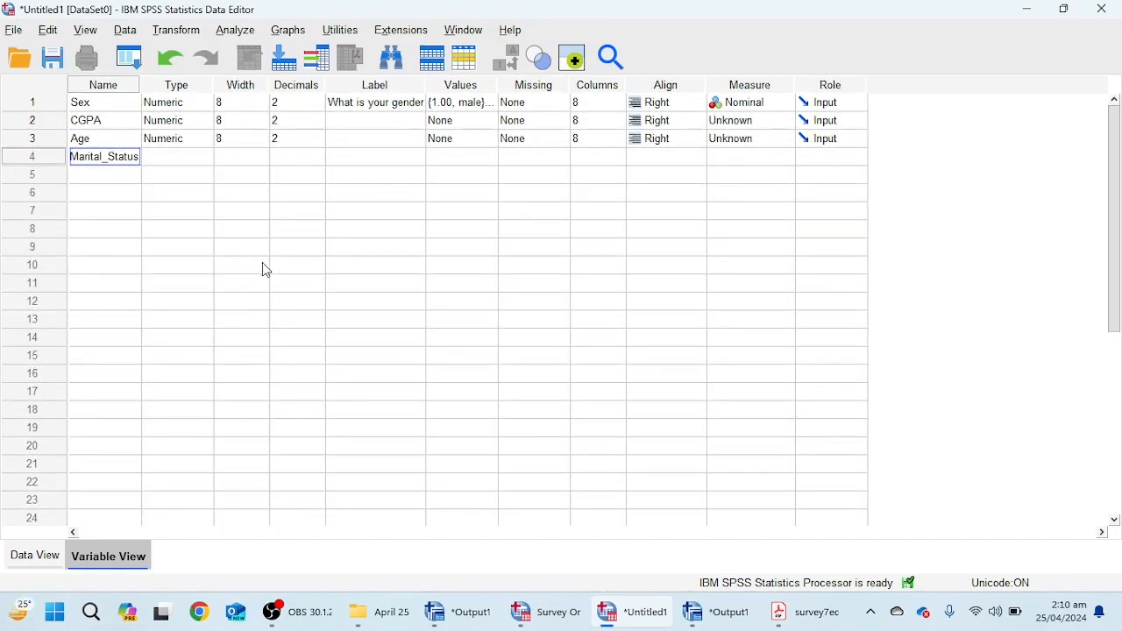
{"action": "left_click", "coordinate": [294, 248]}
Draft value labels for Marital_Status coding 1 as "Single" and 2 as "Married", and cancel without applying them
{"action": "left_click", "coordinate": [469, 160]}
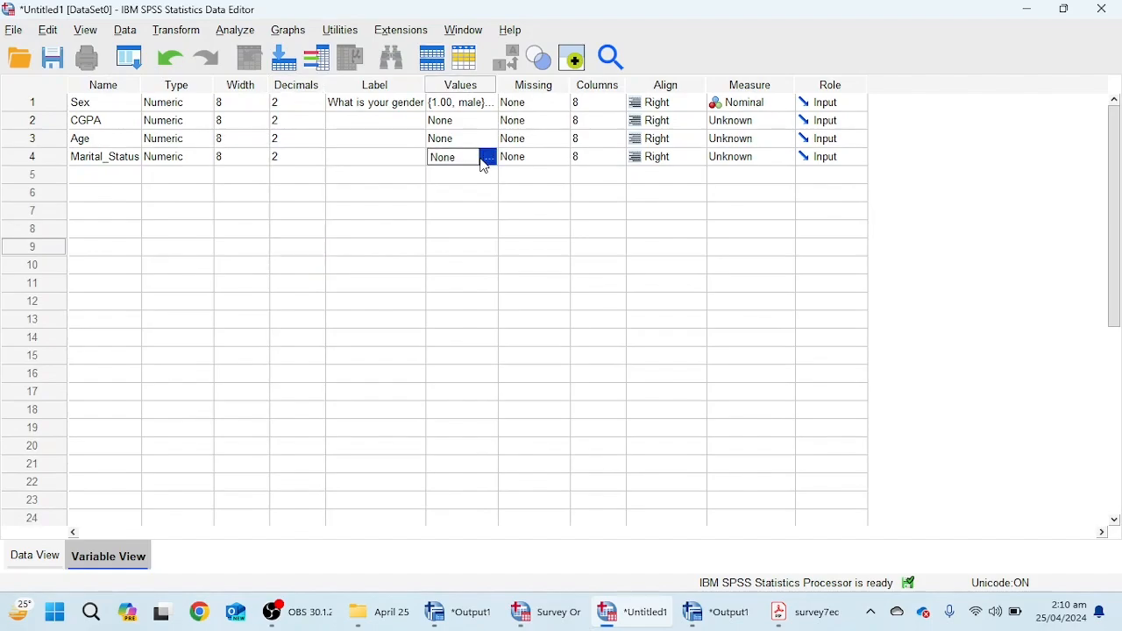
{"action": "left_click", "coordinate": [491, 158]}
{"action": "type", "text": "1"}
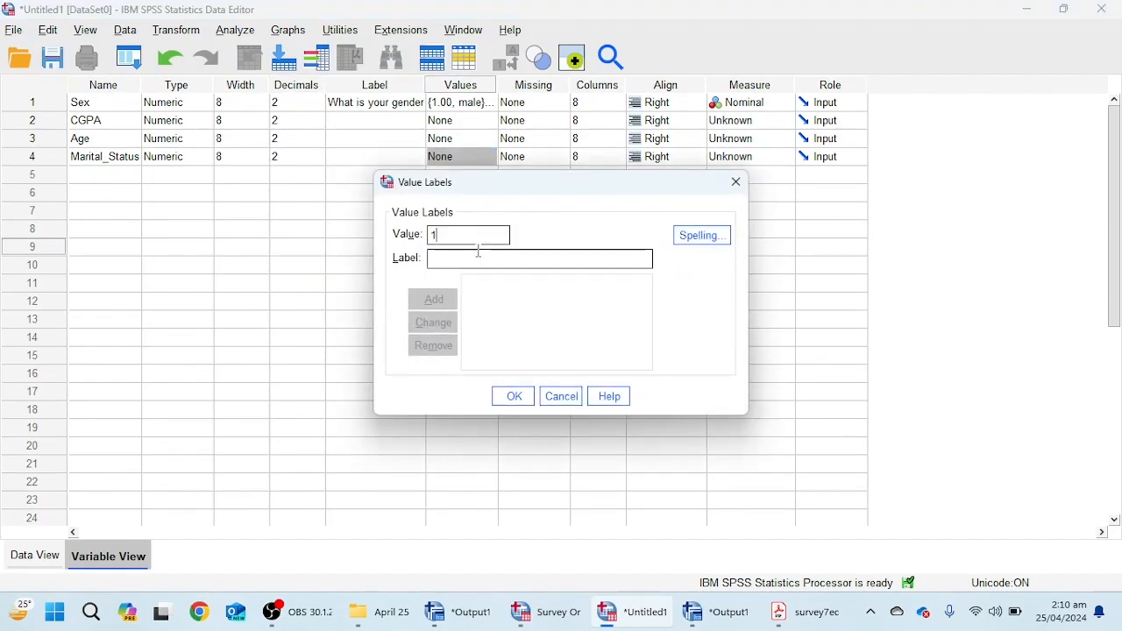
{"action": "left_click", "coordinate": [478, 260]}
{"action": "type", "text": "Sinb"}
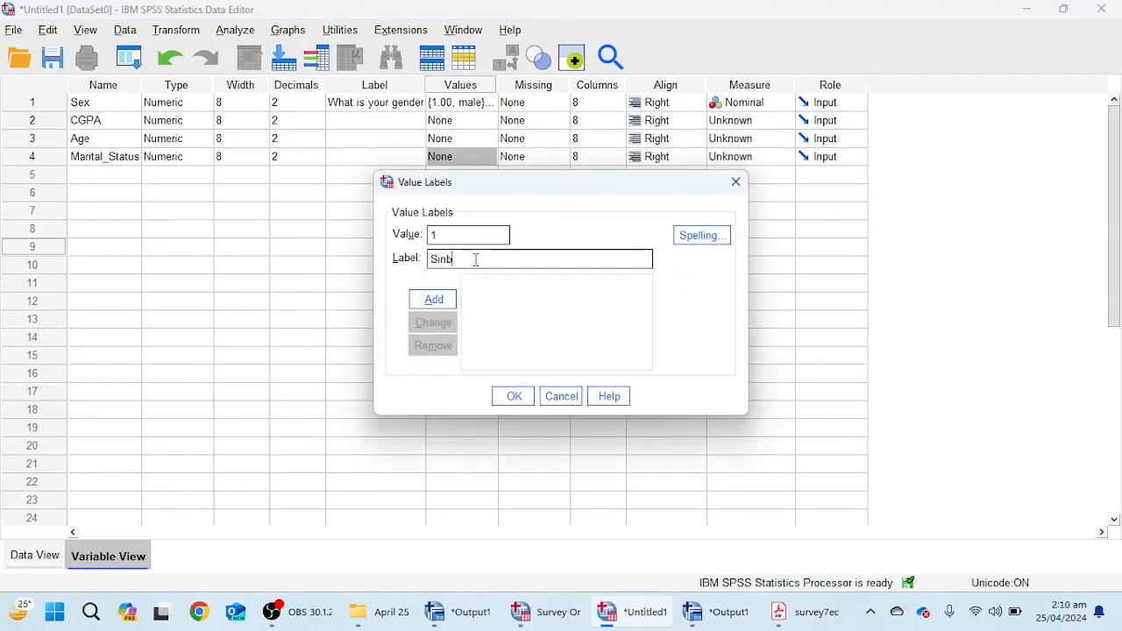
{"action": "type", "text": "gle"}
{"action": "left_click", "coordinate": [435, 300]}
{"action": "type", "text": "2"}
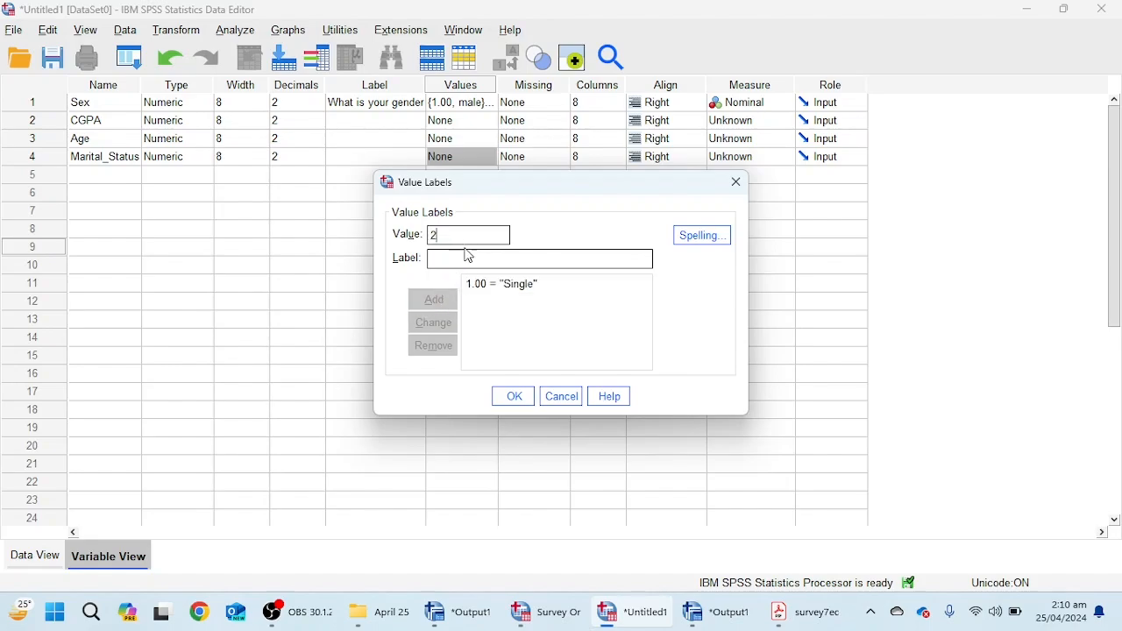
{"action": "left_click", "coordinate": [471, 256]}
{"action": "type", "text": "Married"}
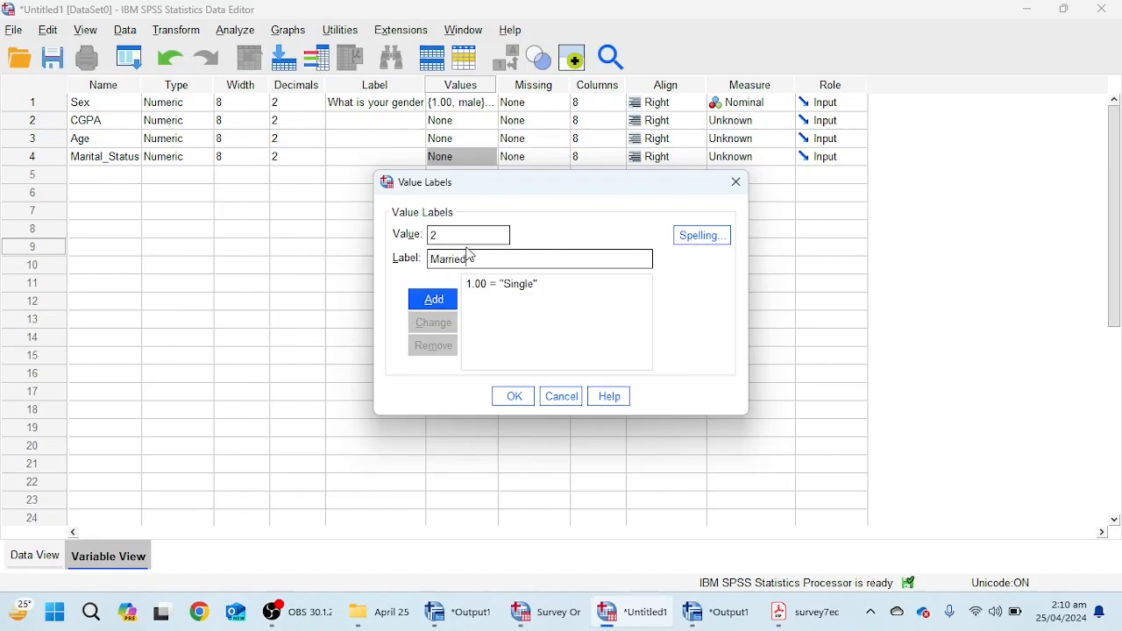
{"action": "left_click", "coordinate": [434, 300]}
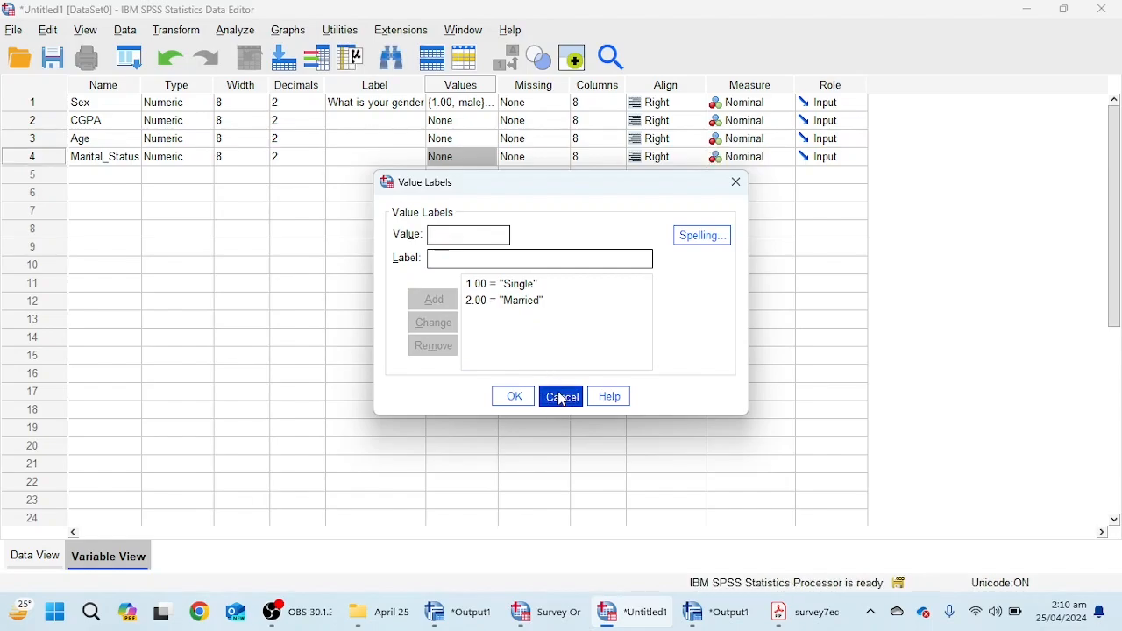
{"action": "left_click", "coordinate": [561, 397]}
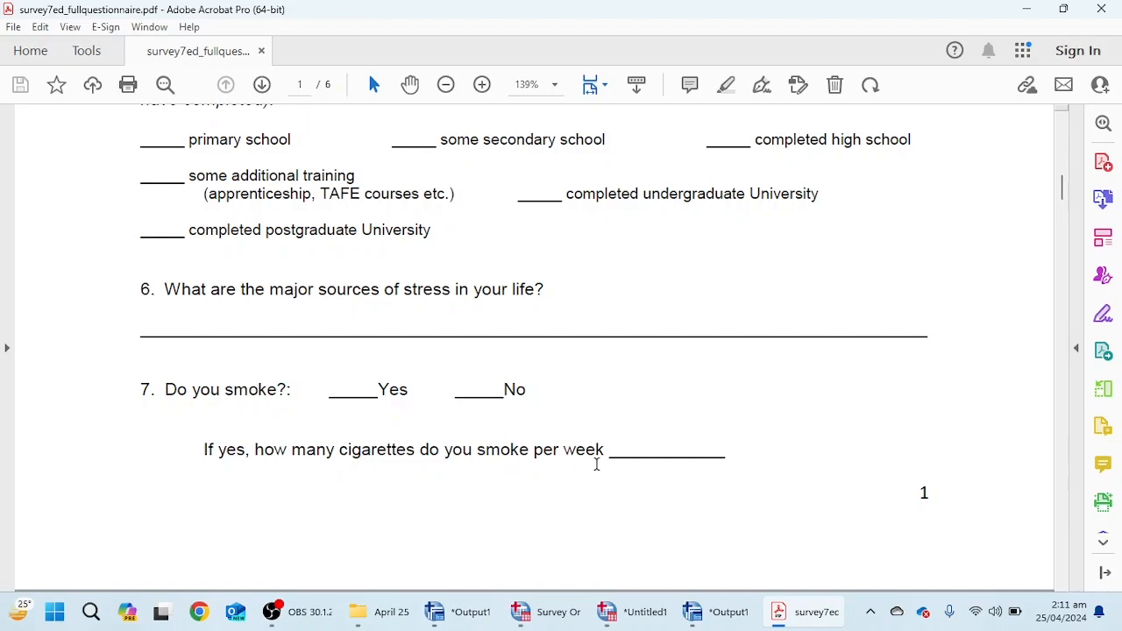
Mark "smoke per week" in the questionnaire's cigarette question and add a variable named NumberofCigret in row 5 of the SPSS Variable View
{"action": "left_click_drag", "start_coordinate": [604, 454], "coordinate": [486, 456]}
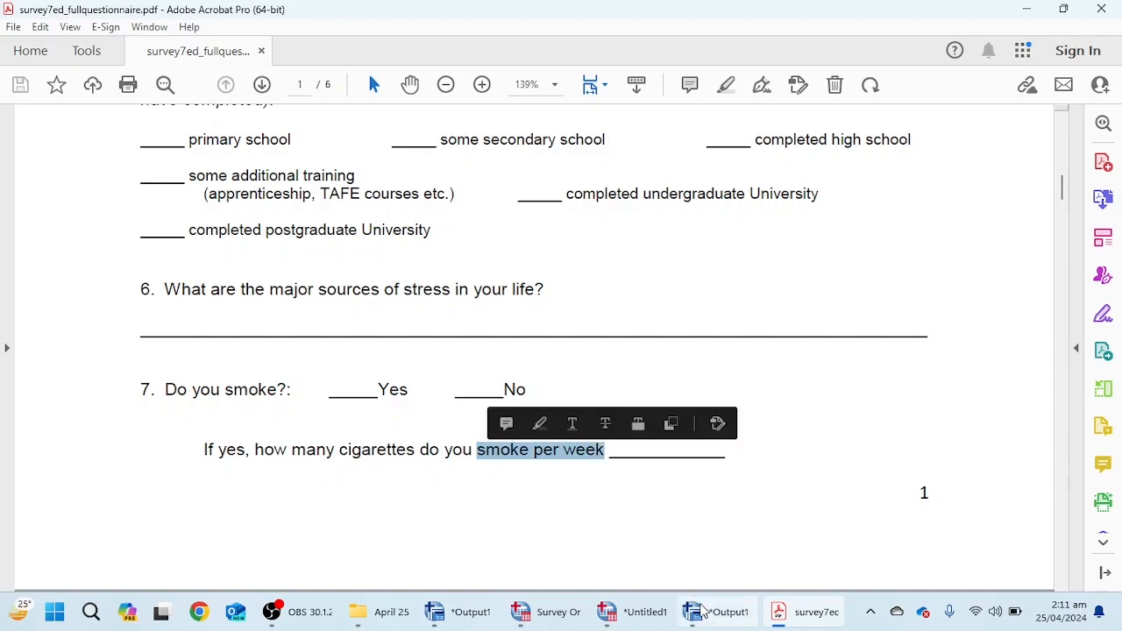
{"action": "left_click", "coordinate": [633, 612]}
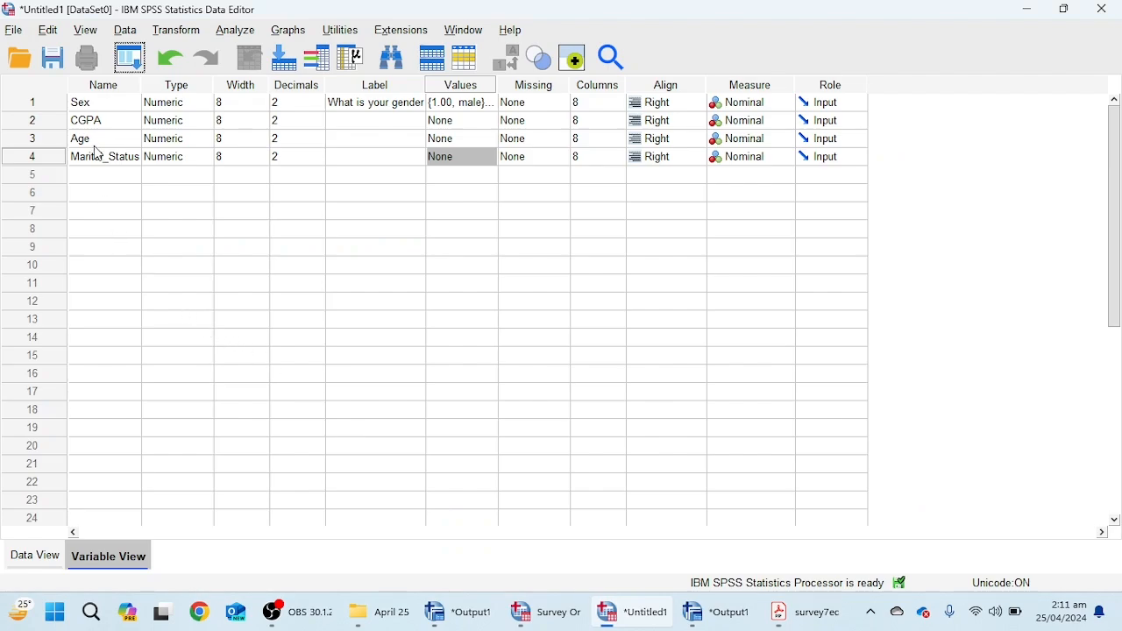
{"action": "left_click", "coordinate": [96, 172]}
{"action": "type", "text": "Numbe"}
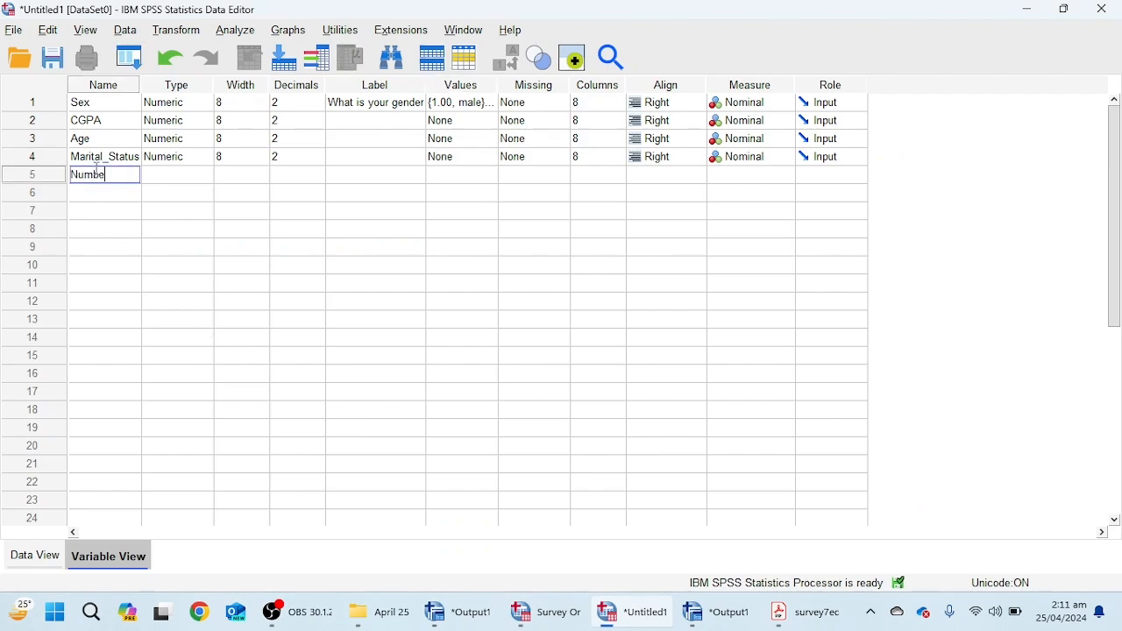
{"action": "type", "text": "rofCigret"}
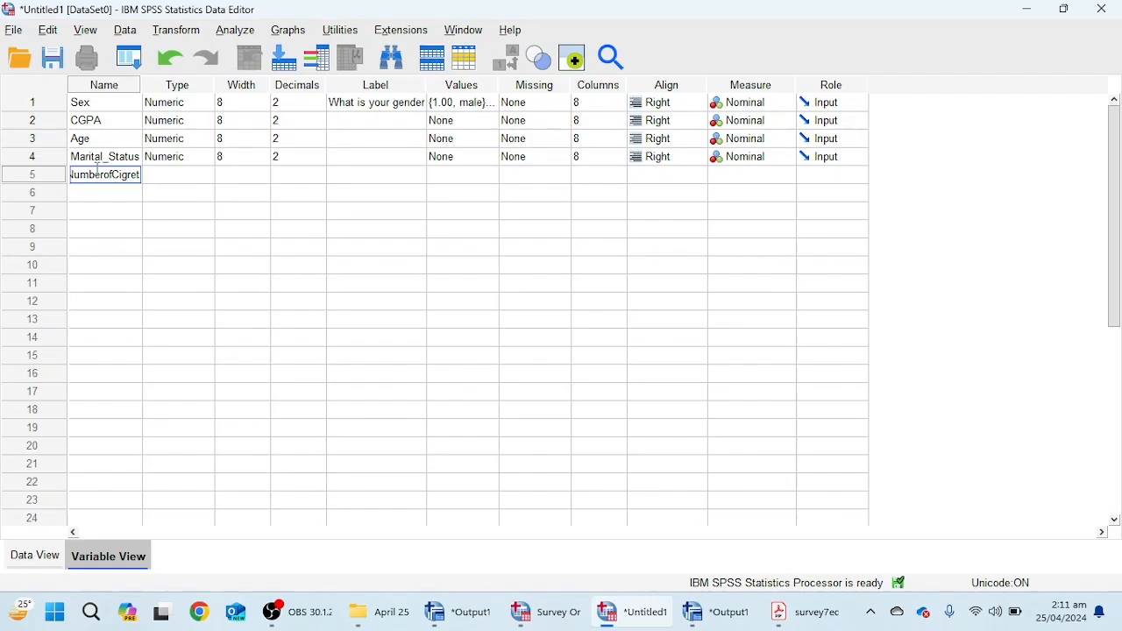
{"action": "left_click", "coordinate": [188, 252]}
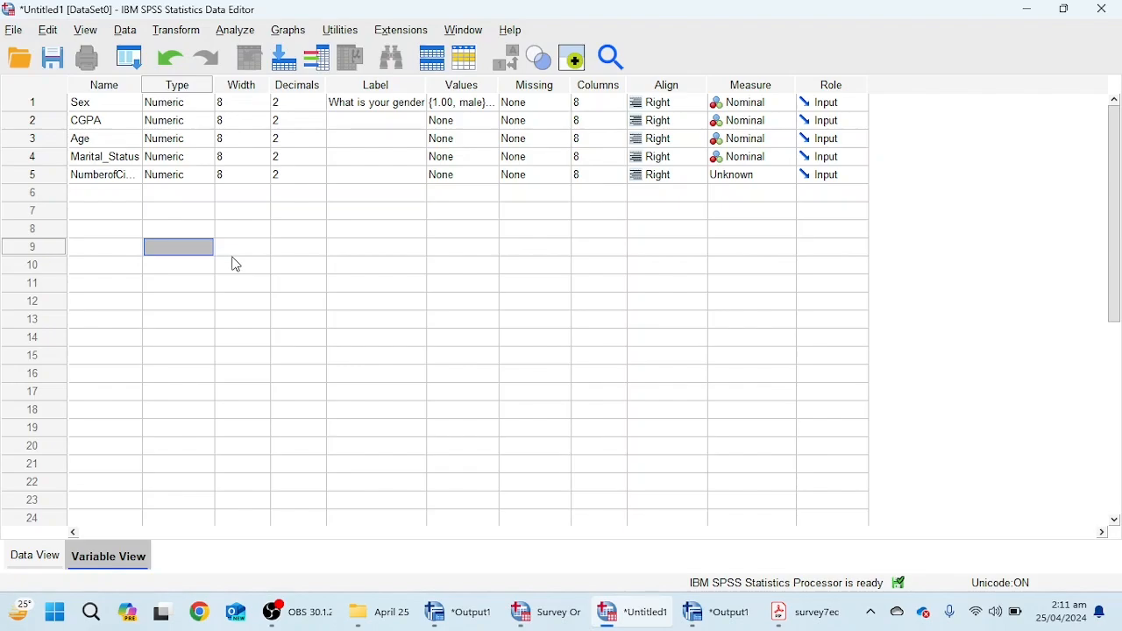
Examine the case rows 1 to 6 in Data View, going through them one at a time
{"action": "left_click", "coordinate": [41, 553]}
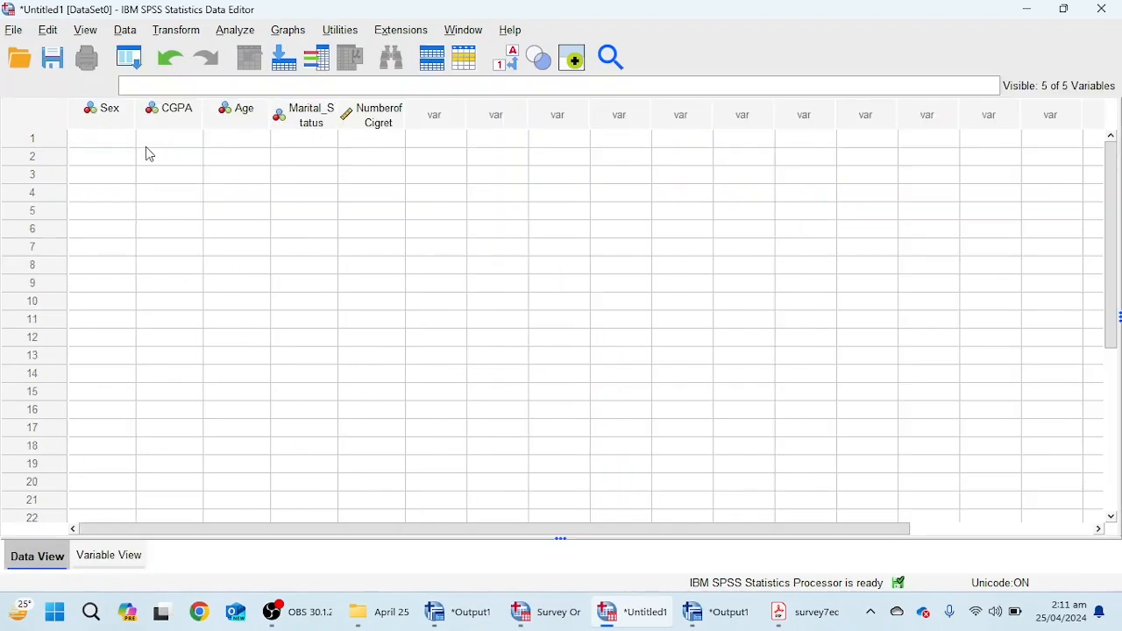
{"action": "left_click", "coordinate": [103, 142]}
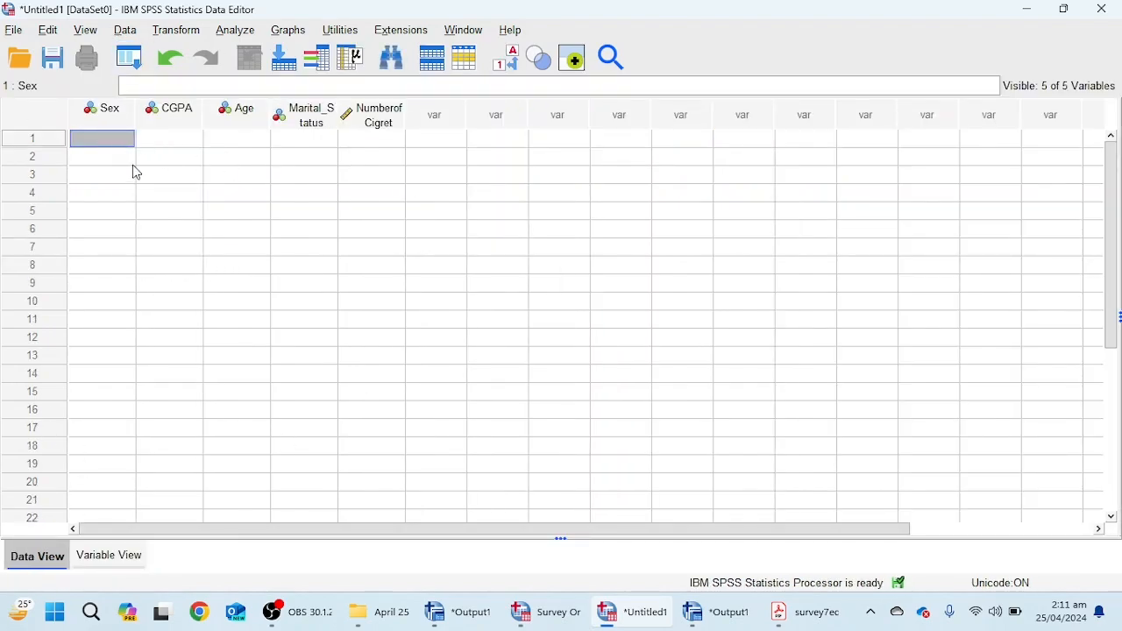
{"action": "left_click", "coordinate": [35, 140]}
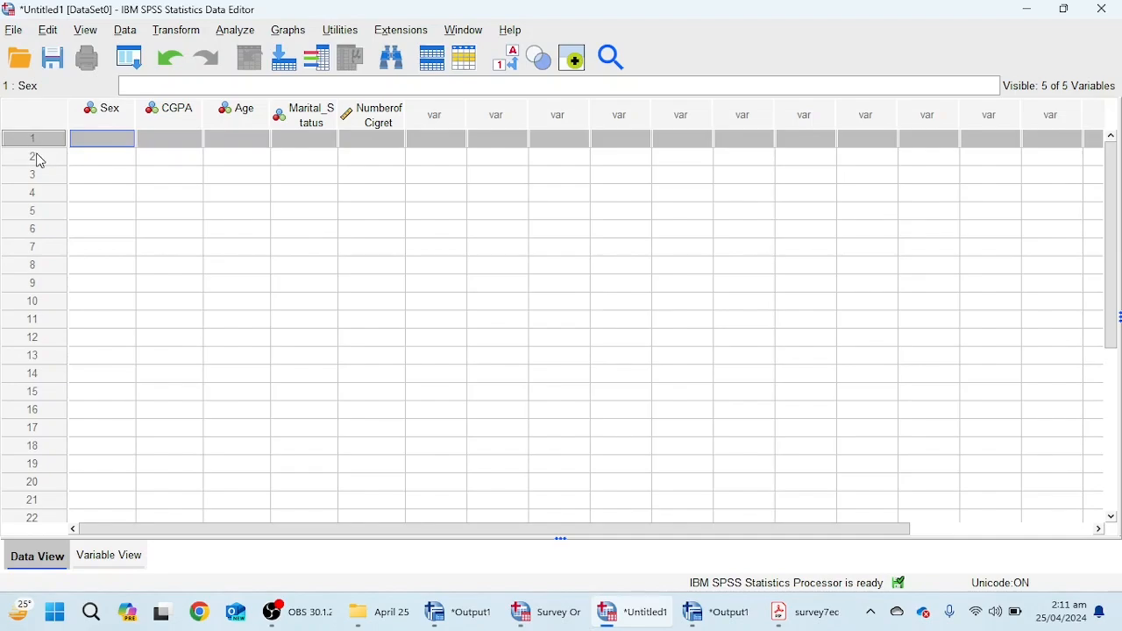
{"action": "left_click", "coordinate": [40, 161]}
{"action": "left_click", "coordinate": [38, 178]}
{"action": "left_click", "coordinate": [38, 195]}
{"action": "left_click", "coordinate": [38, 214]}
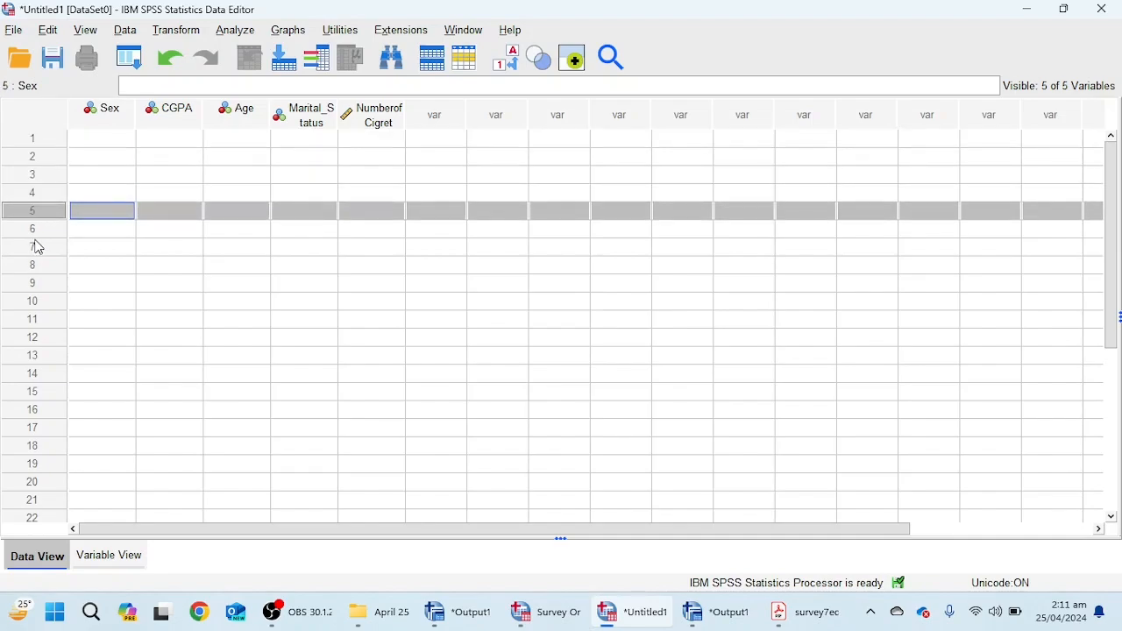
{"action": "left_click", "coordinate": [35, 229]}
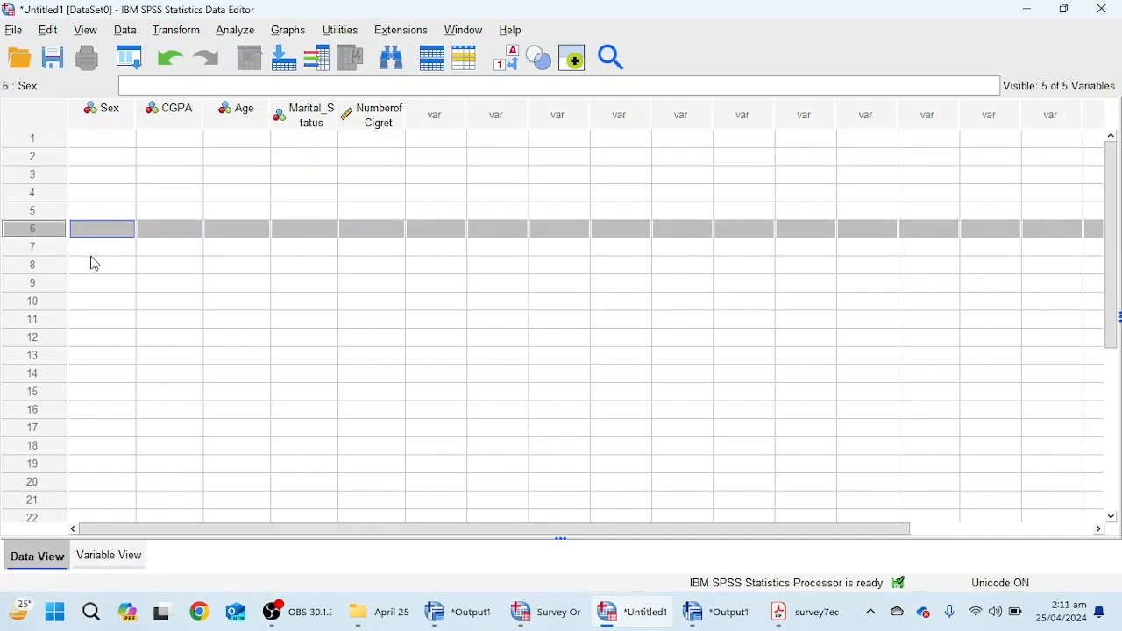
Insert a new variable above Sex in Variable View and name it ID
{"action": "left_click", "coordinate": [112, 557]}
{"action": "left_click", "coordinate": [37, 104]}
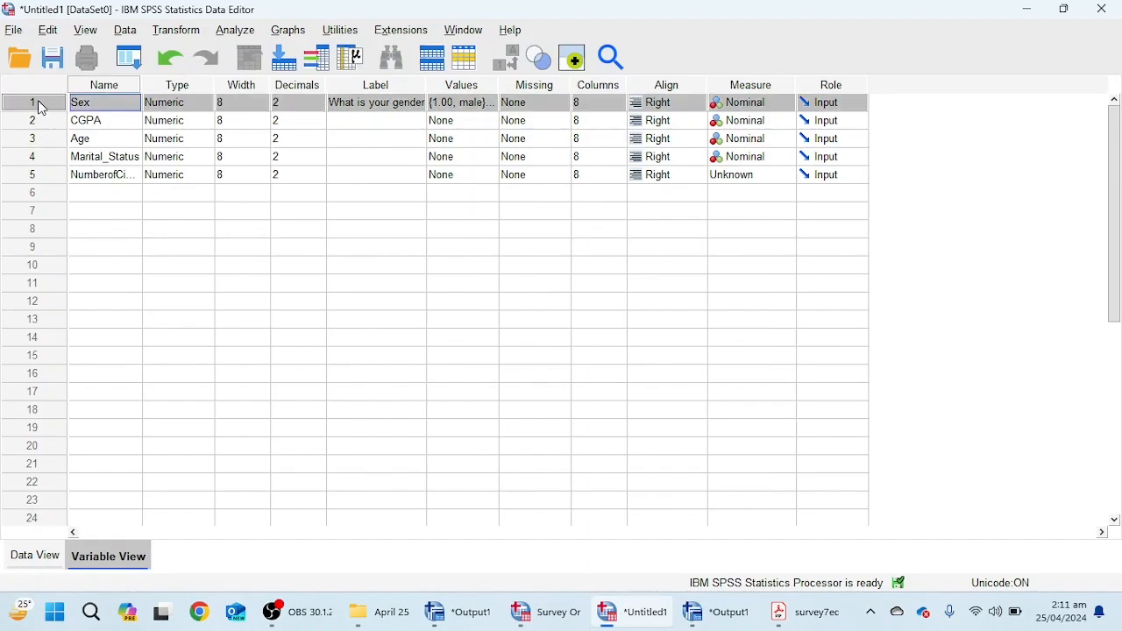
{"action": "right_click", "coordinate": [43, 107]}
{"action": "left_click", "coordinate": [105, 183]}
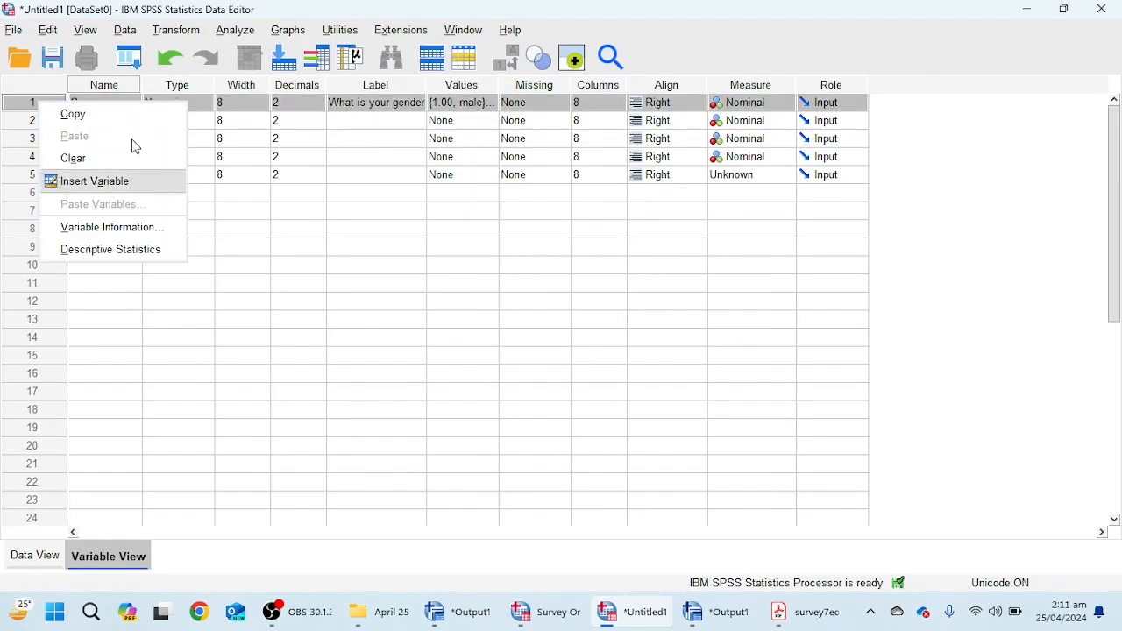
{"action": "double_click", "coordinate": [96, 103]}
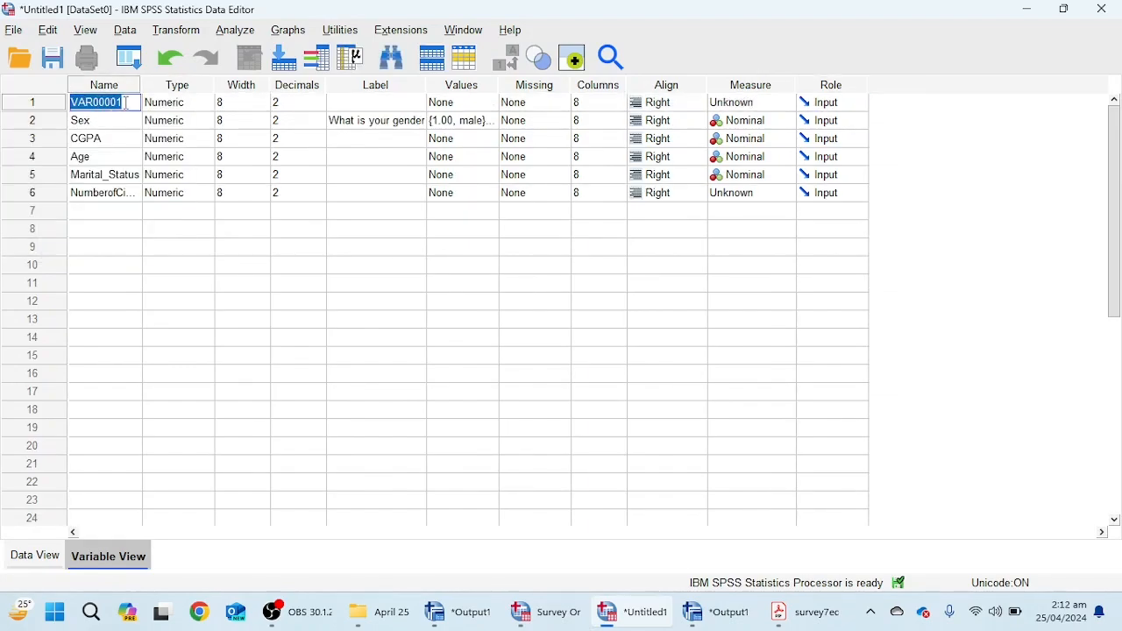
{"action": "type", "text": "ID"}
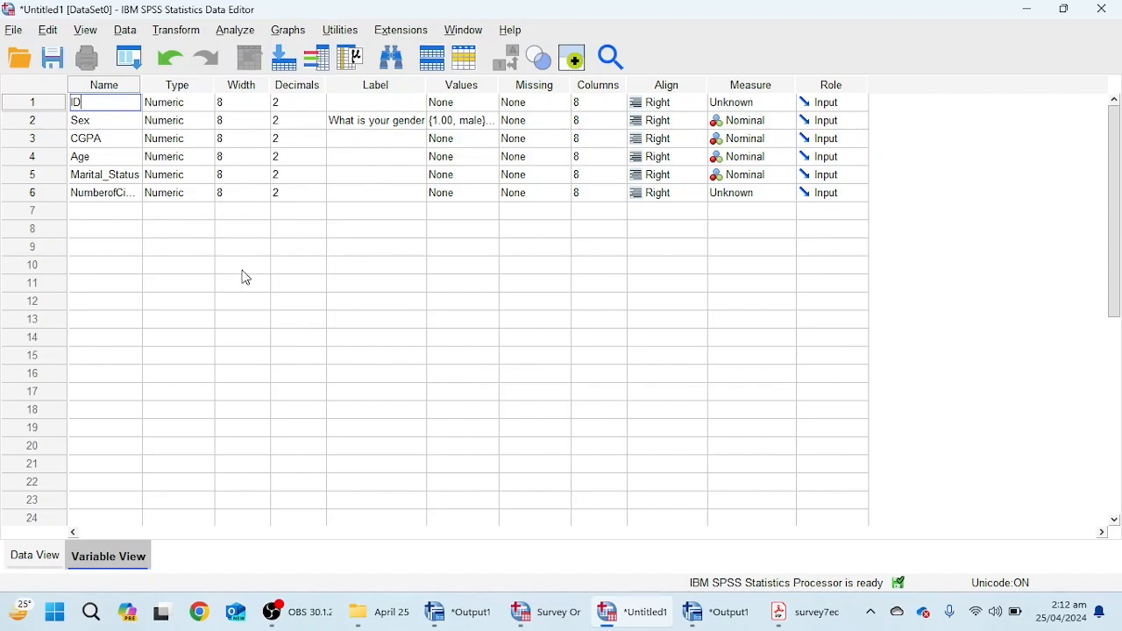
Number the first six cases in Data View by entering 1, 2, 3, 4, 5 and 6 in the ID column
{"action": "left_click", "coordinate": [47, 562]}
{"action": "left_click", "coordinate": [120, 142]}
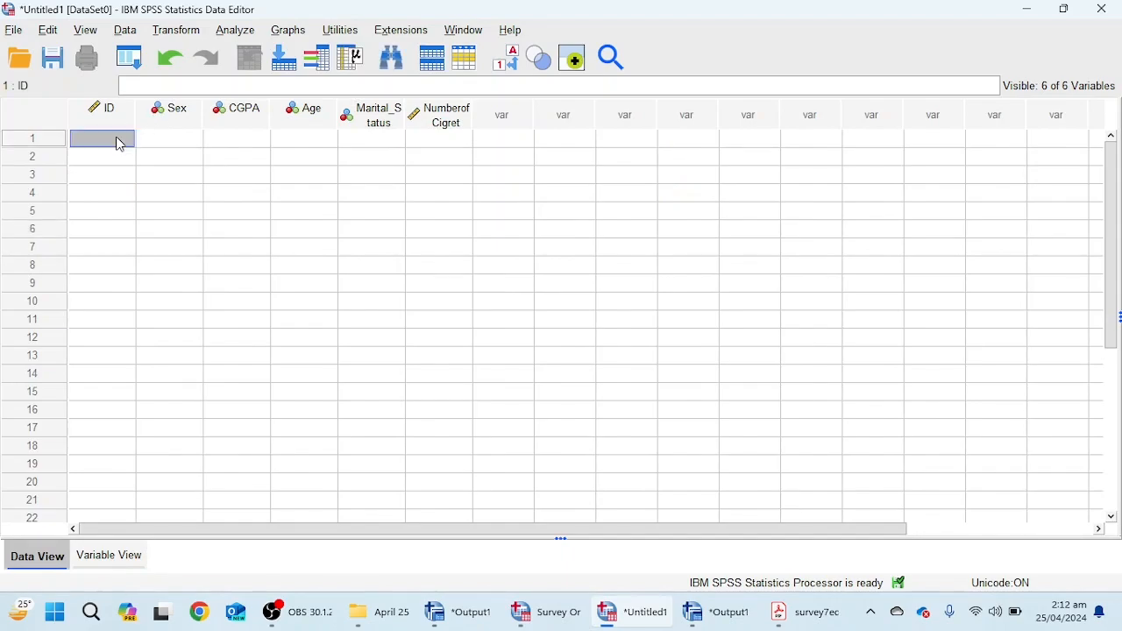
{"action": "type", "text": "1"}
{"action": "key", "text": "Return"}
{"action": "type", "text": "2"}
{"action": "key", "text": "Return"}
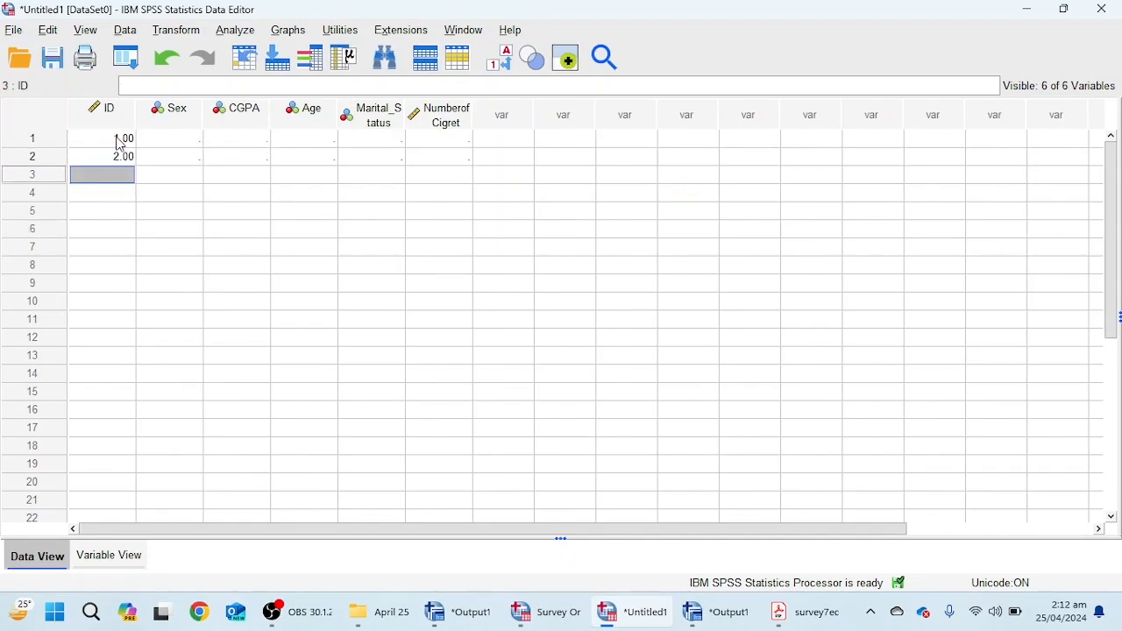
{"action": "type", "text": "3"}
{"action": "key", "text": "Return"}
{"action": "type", "text": "4"}
{"action": "key", "text": "Return"}
{"action": "type", "text": "5"}
{"action": "key", "text": "Return"}
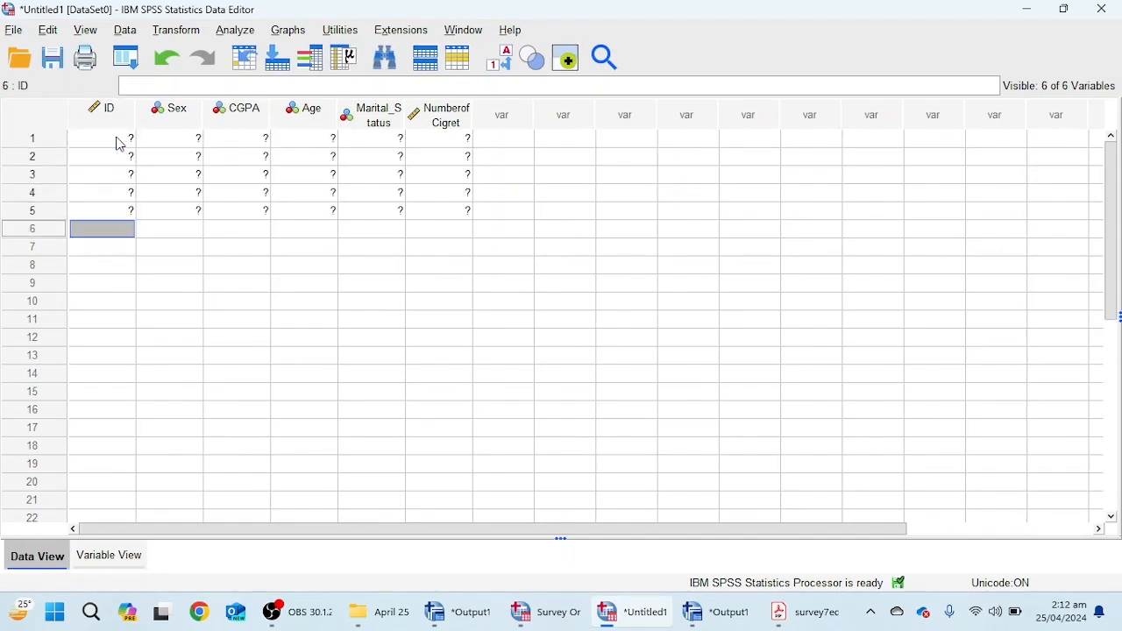
{"action": "type", "text": "6"}
{"action": "key", "text": "Return"}
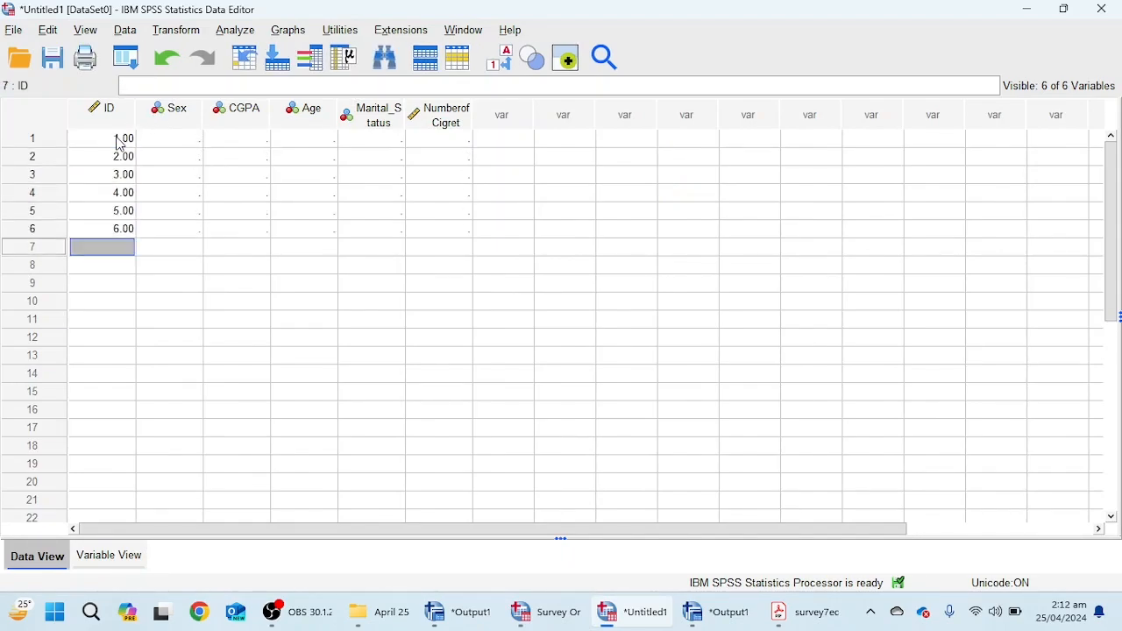
Enter the Sex codes 1, 2, 1, 1, 2 and 2 for cases 1 to 6
{"action": "left_click", "coordinate": [186, 141]}
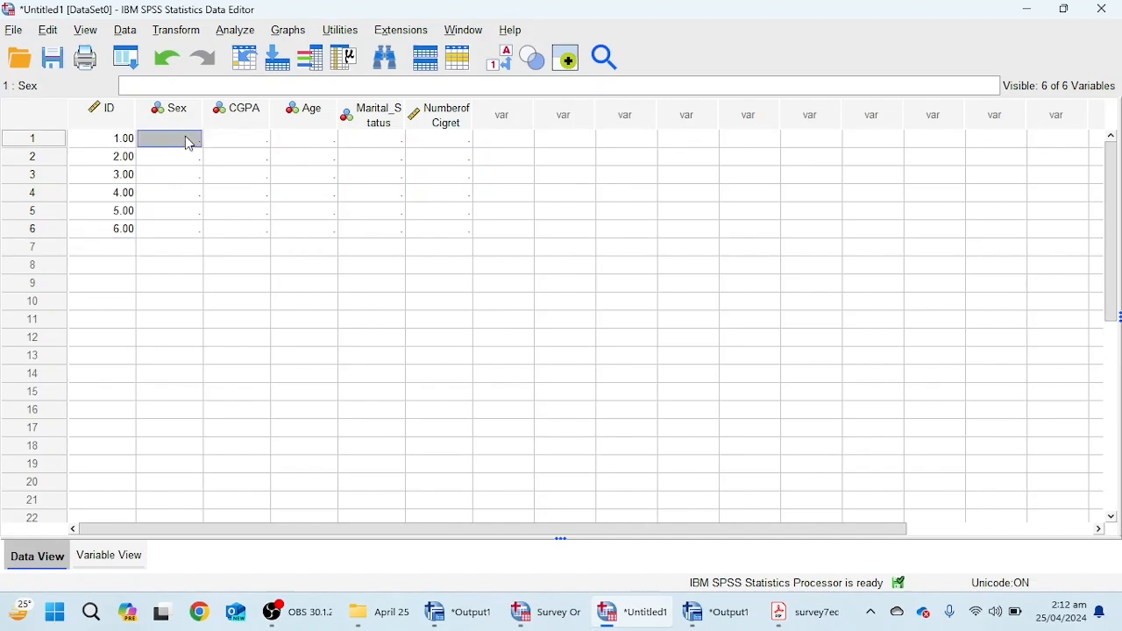
{"action": "type", "text": "1"}
{"action": "key", "text": "Return"}
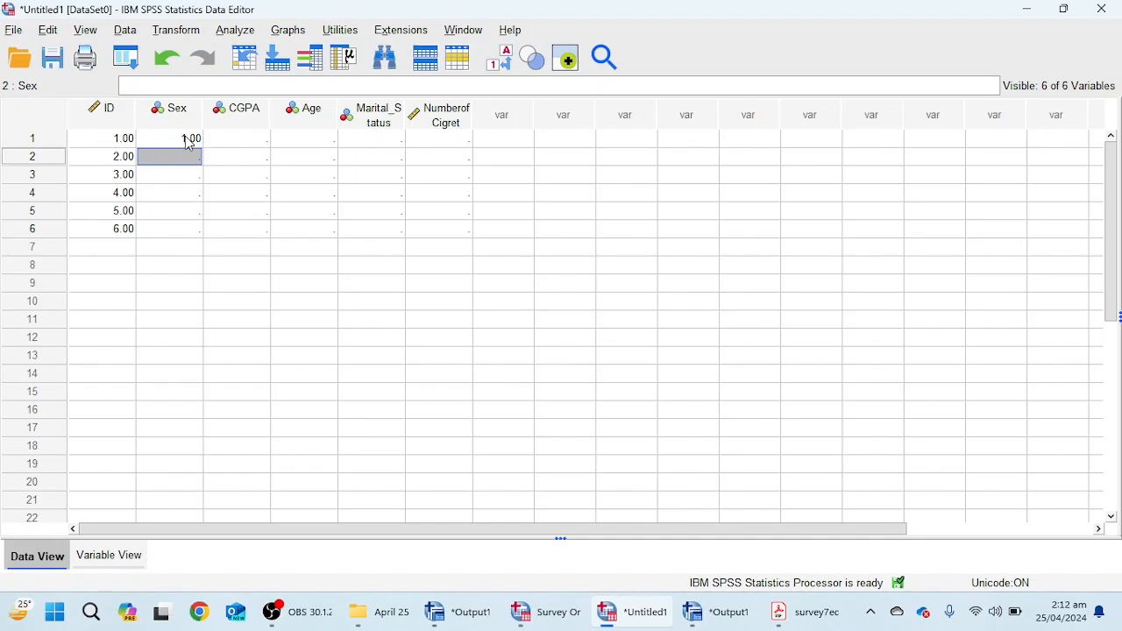
{"action": "type", "text": "2"}
{"action": "key", "text": "Return"}
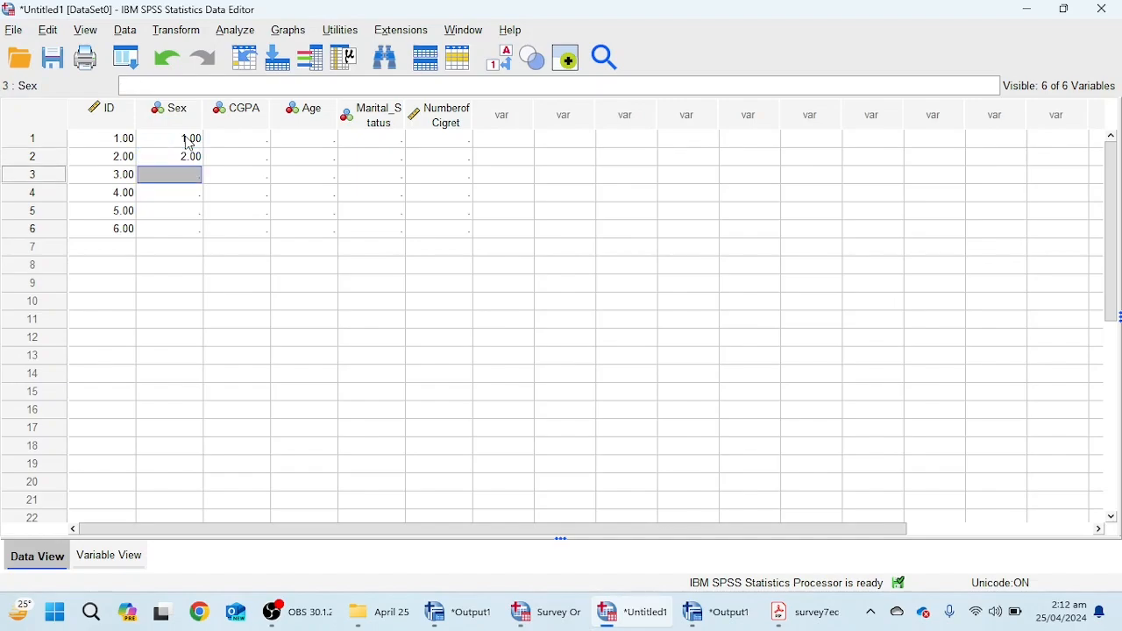
{"action": "type", "text": "1"}
{"action": "key", "text": "Return"}
{"action": "type", "text": "1"}
{"action": "key", "text": "Return"}
{"action": "type", "text": "2"}
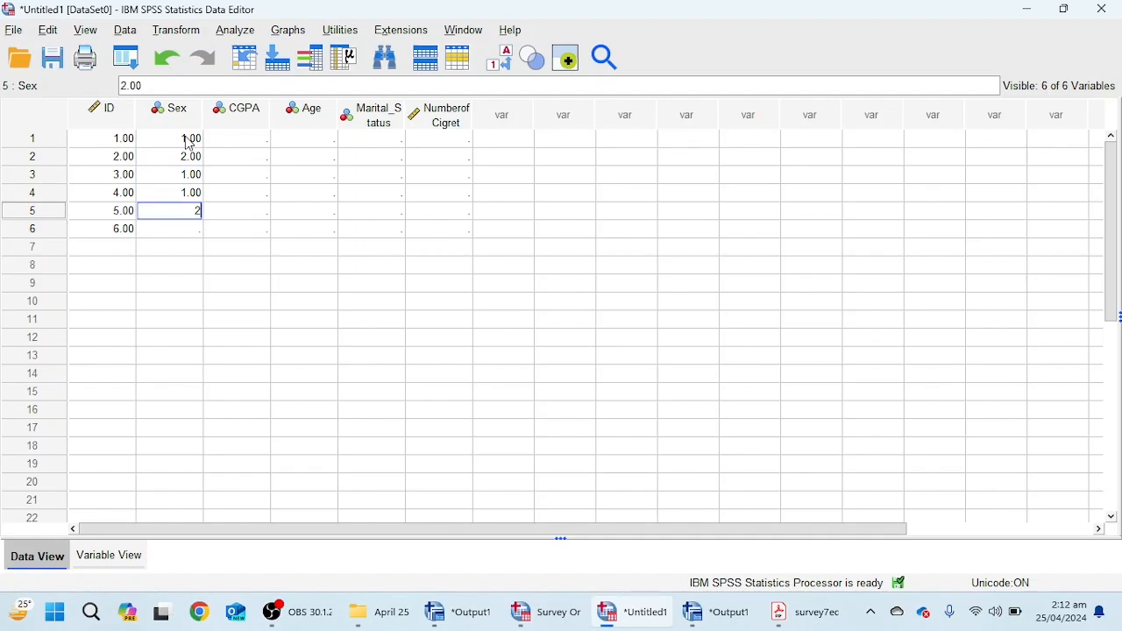
{"action": "key", "text": "Return"}
{"action": "type", "text": "2"}
{"action": "key", "text": "Return"}
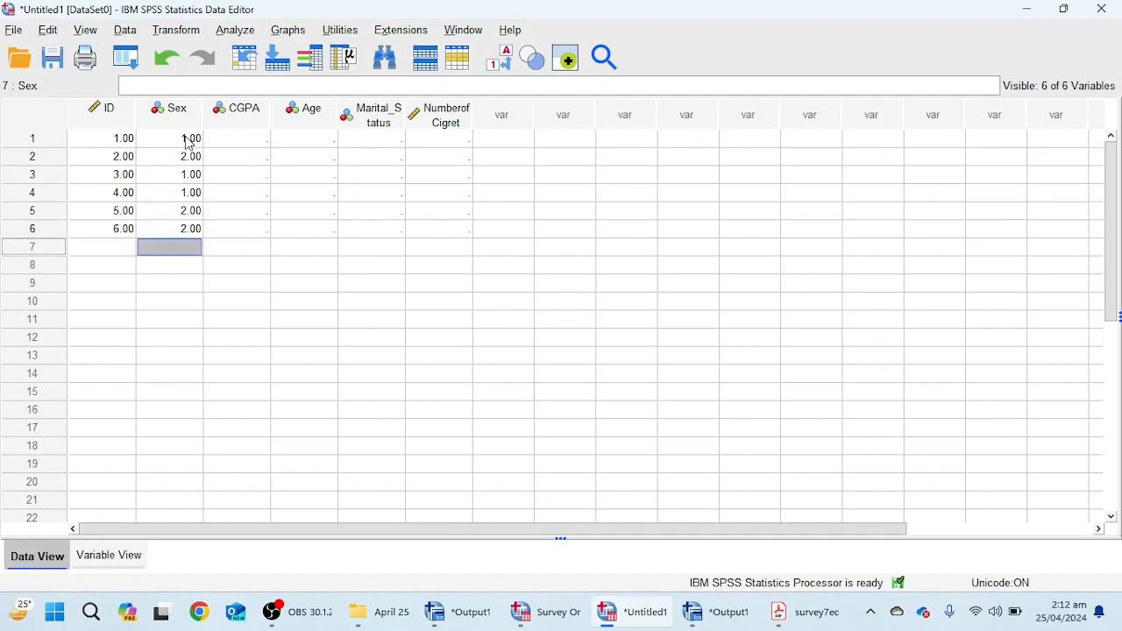
Fill in the CGPA values 3.26, 3.95, 3.22, 3.66, 3.44 and 2.56 for cases 1 to 6
{"action": "left_click", "coordinate": [251, 140]}
{"action": "type", "text": "3"}
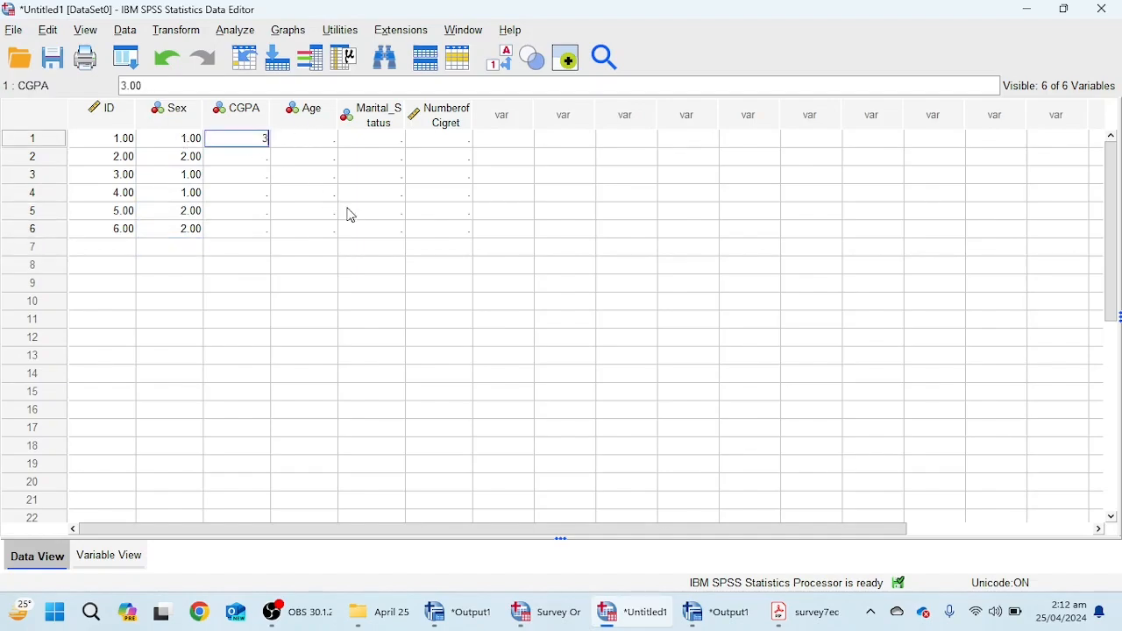
{"action": "type", "text": ".26"}
{"action": "key", "text": "Return"}
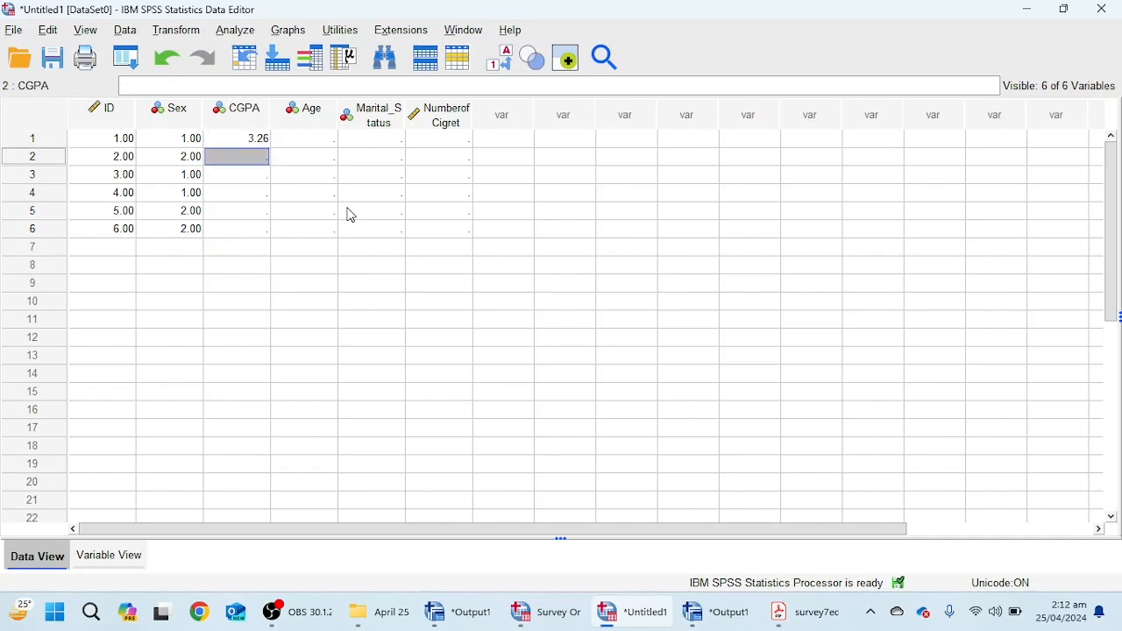
{"action": "type", "text": "3.9"}
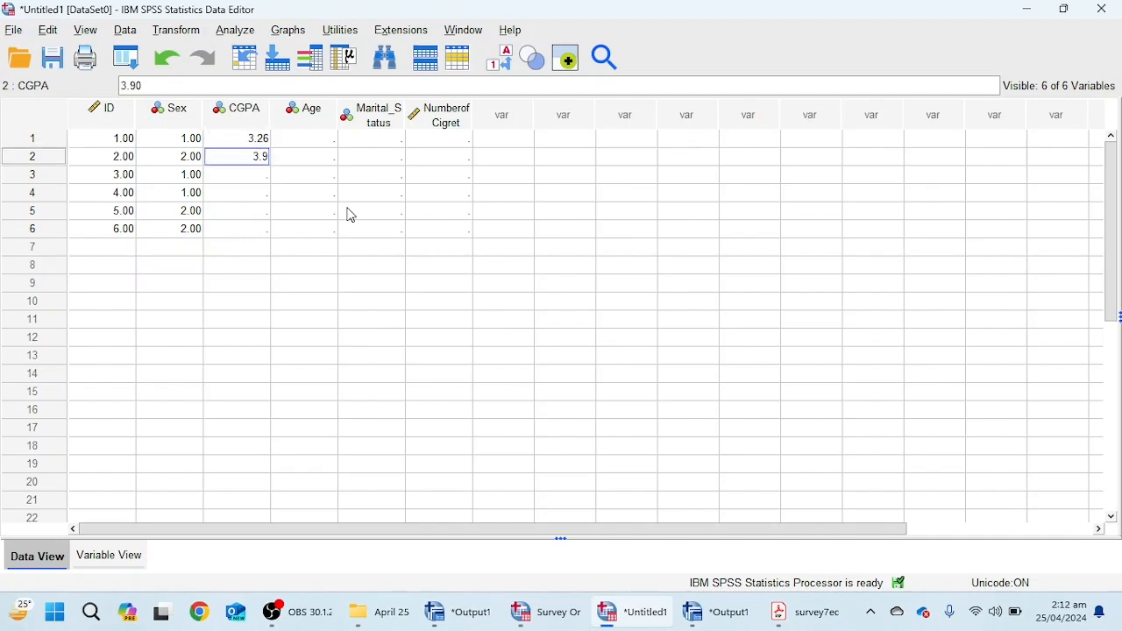
{"action": "type", "text": "5"}
{"action": "key", "text": "Return"}
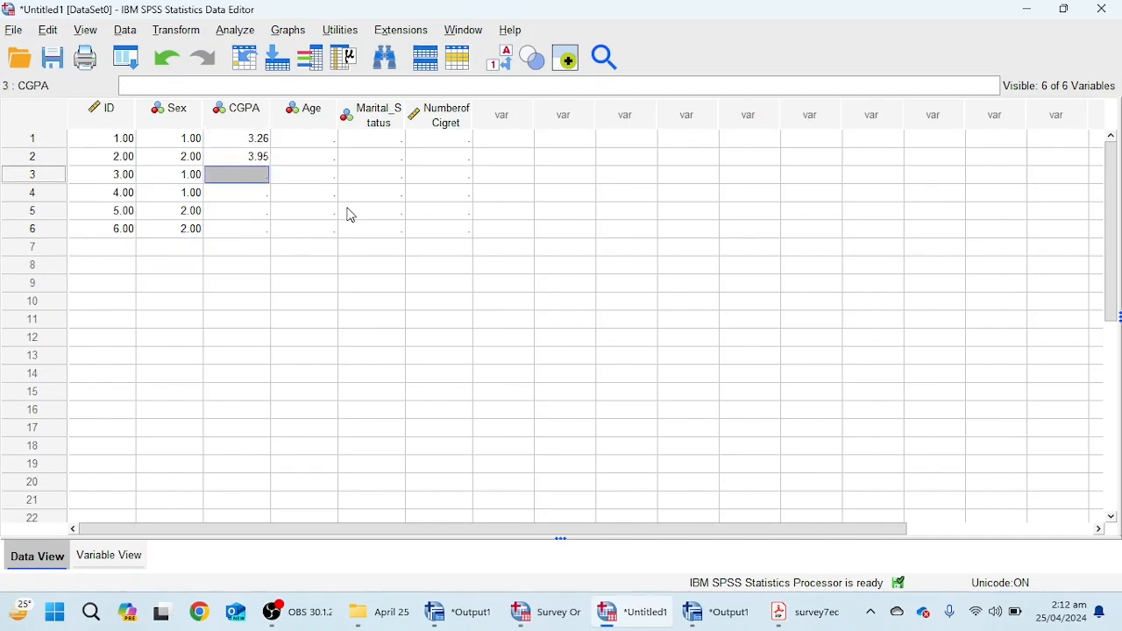
{"action": "type", "text": "3.22"}
{"action": "key", "text": "Return"}
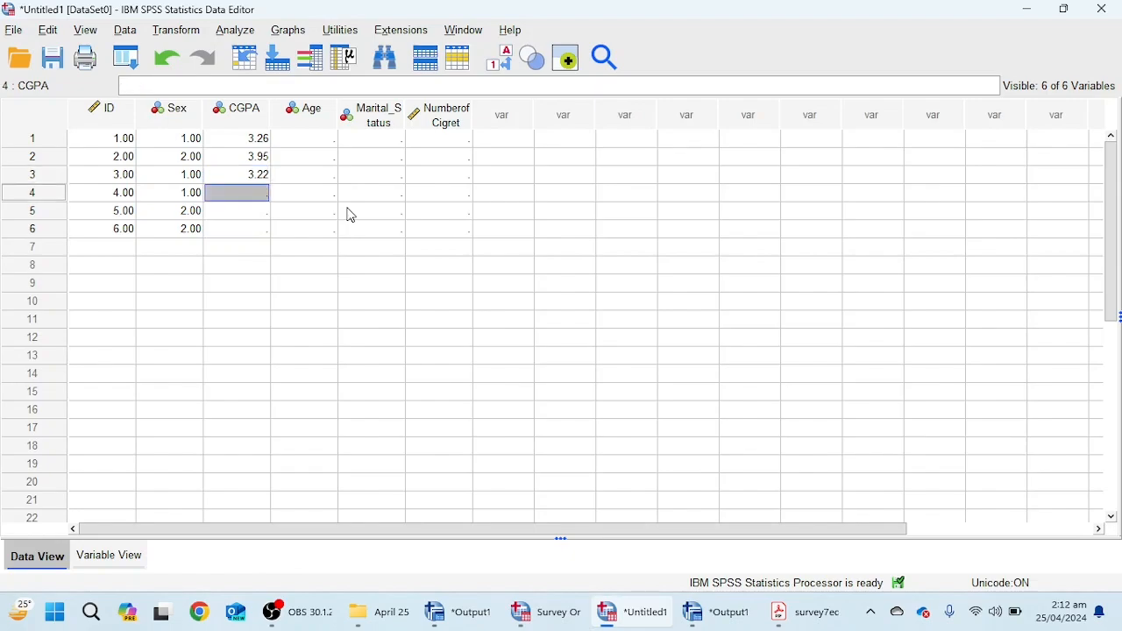
{"action": "type", "text": "3.66"}
{"action": "key", "text": "Return"}
{"action": "type", "text": "3"}
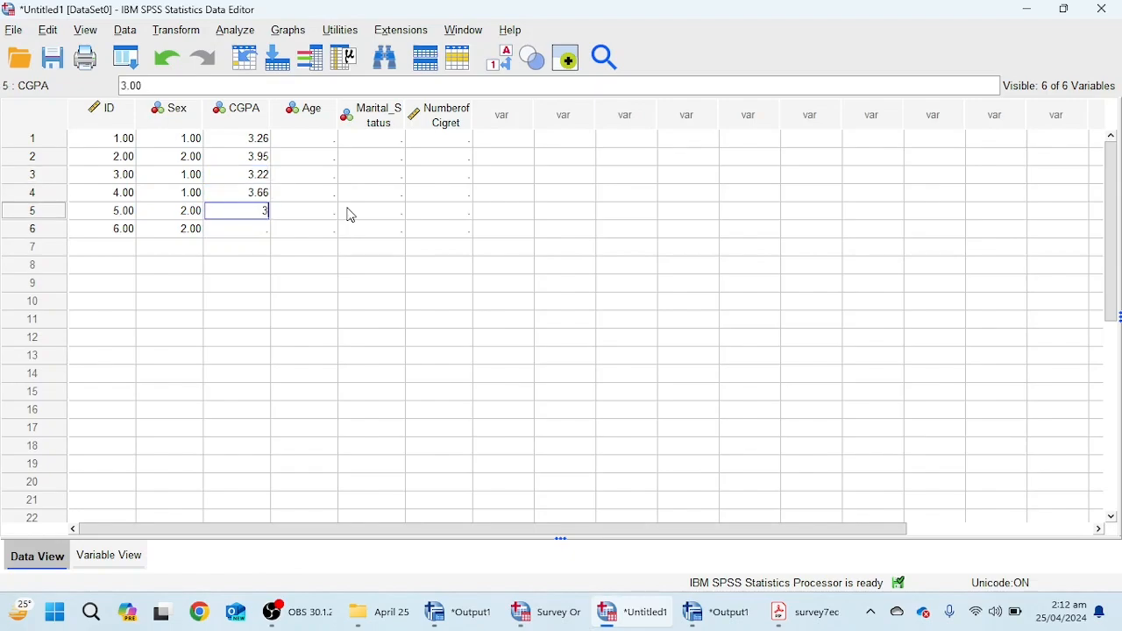
{"action": "type", "text": ".44"}
{"action": "key", "text": "Return"}
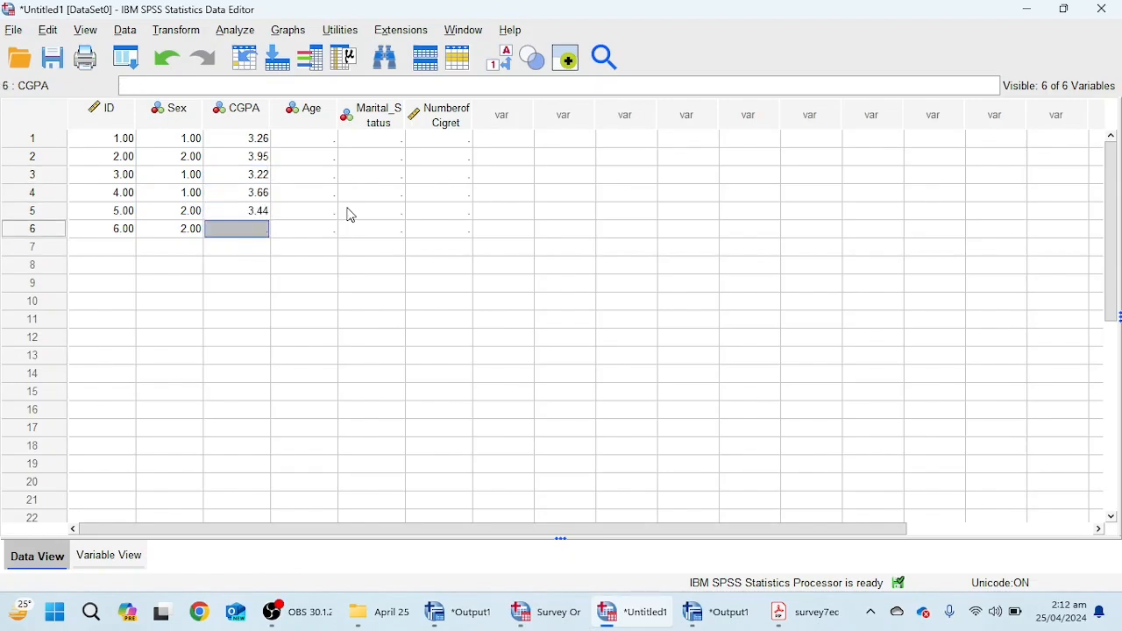
{"action": "type", "text": "2.56"}
{"action": "key", "text": "Return"}
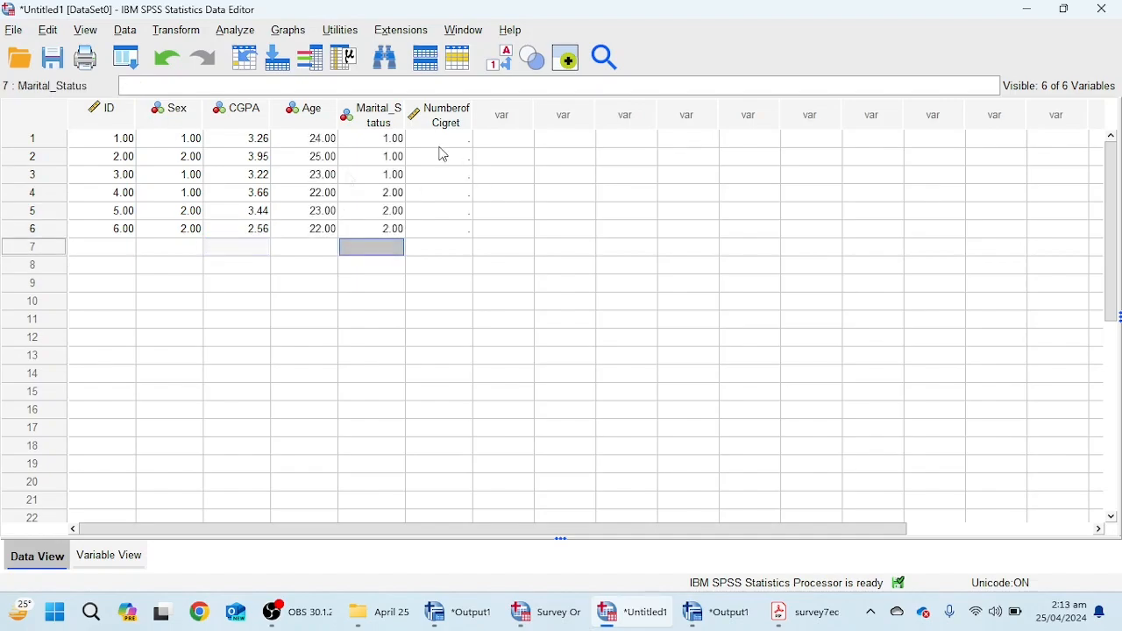
Enter 7, 5, 6, 8, 9 and 10 as the NumberofCigret values for cases 1 to 6
{"action": "left_click", "coordinate": [440, 141]}
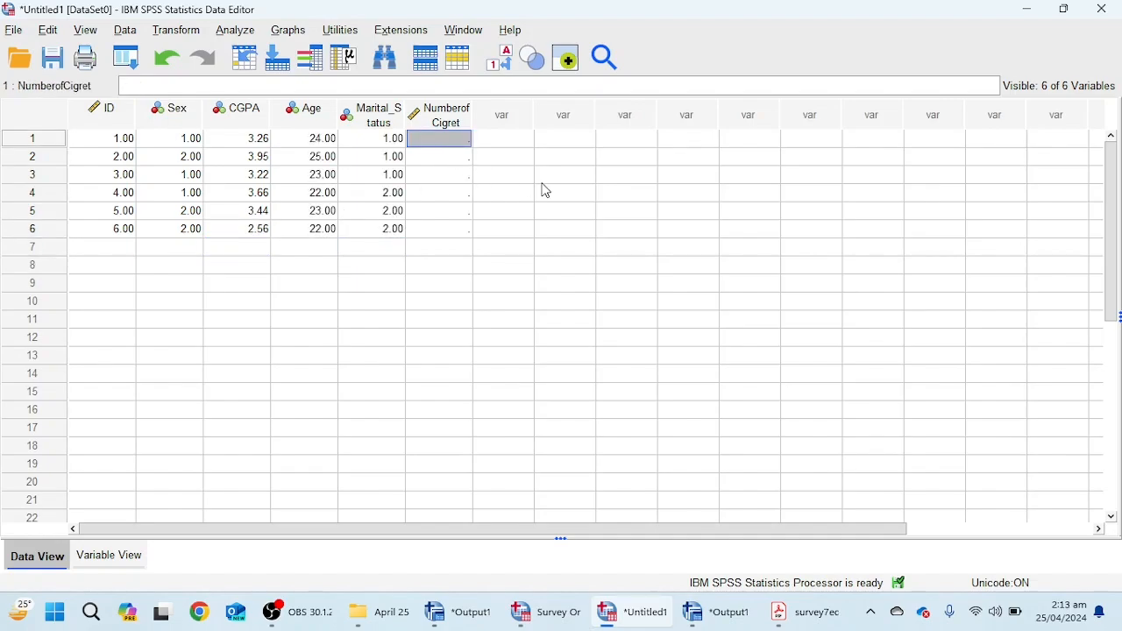
{"action": "type", "text": "7"}
{"action": "key", "text": "Return"}
{"action": "type", "text": "5"}
{"action": "key", "text": "Return"}
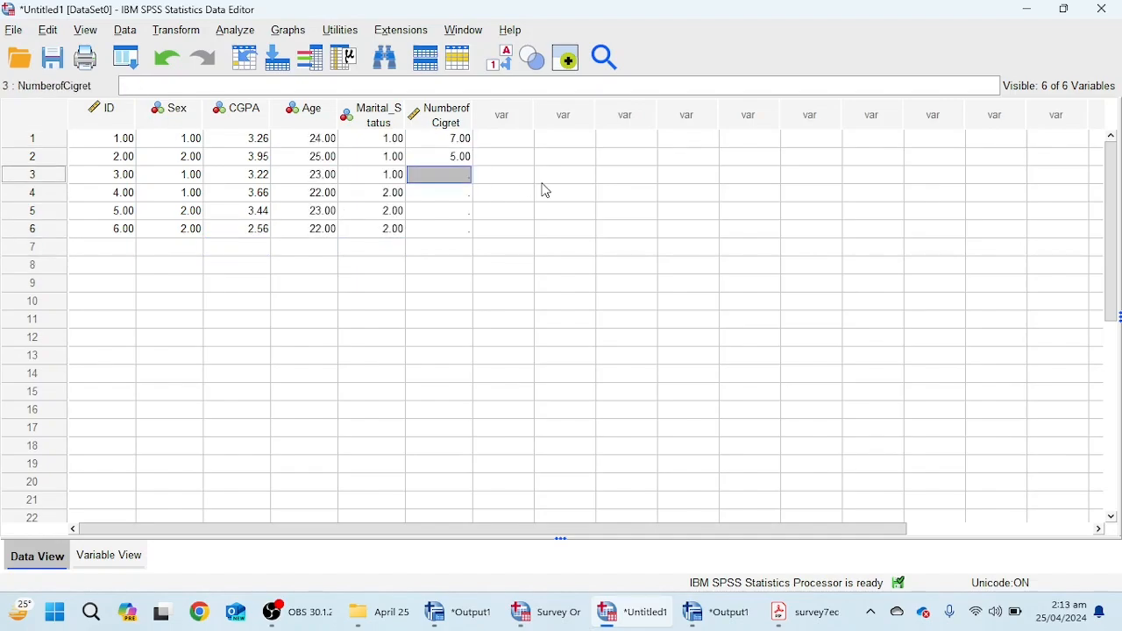
{"action": "type", "text": "6"}
{"action": "key", "text": "Return"}
{"action": "type", "text": "8"}
{"action": "key", "text": "Return"}
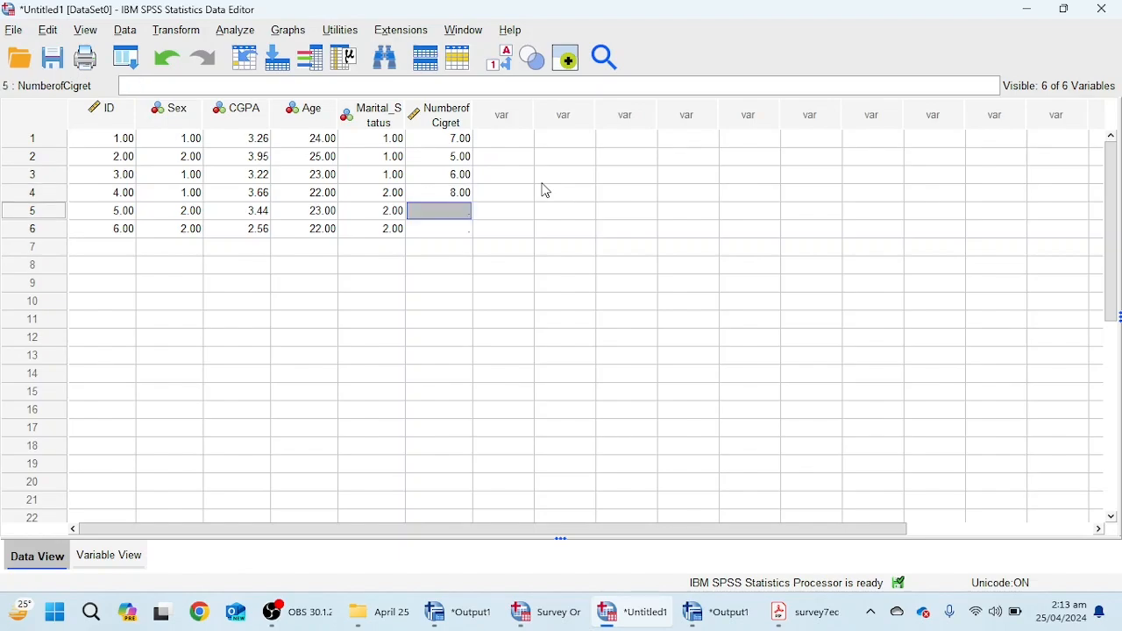
{"action": "type", "text": "9"}
{"action": "key", "text": "Return"}
{"action": "type", "text": "10"}
{"action": "key", "text": "Return"}
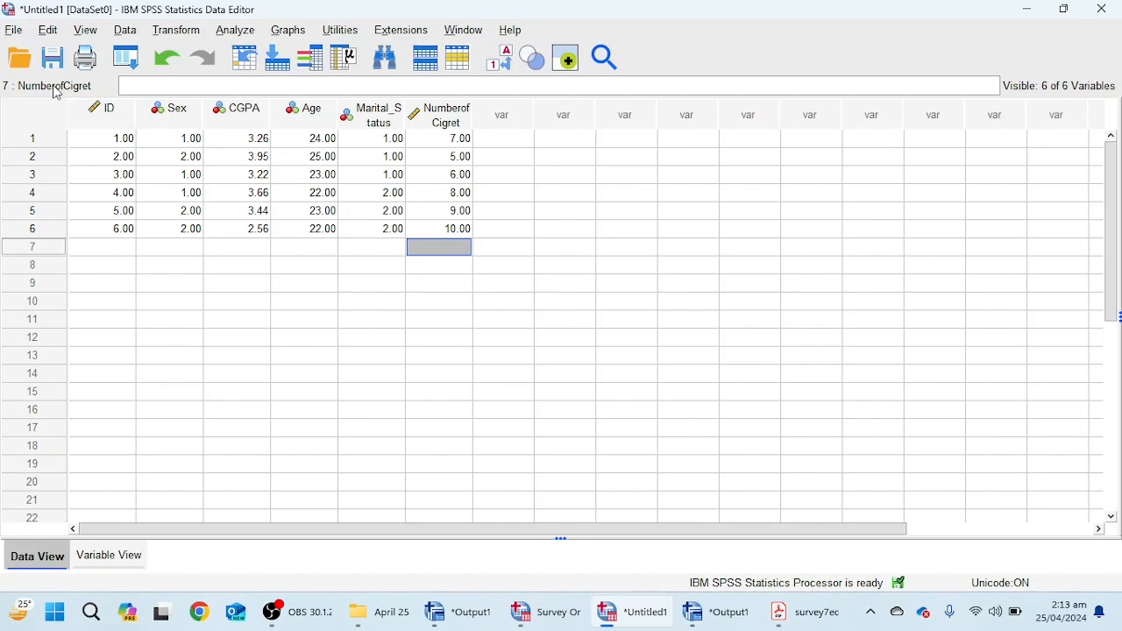
Save the dataset to the Desktop as an SPSS Statistics file named "SPSS Data entry new"
{"action": "left_click", "coordinate": [19, 37]}
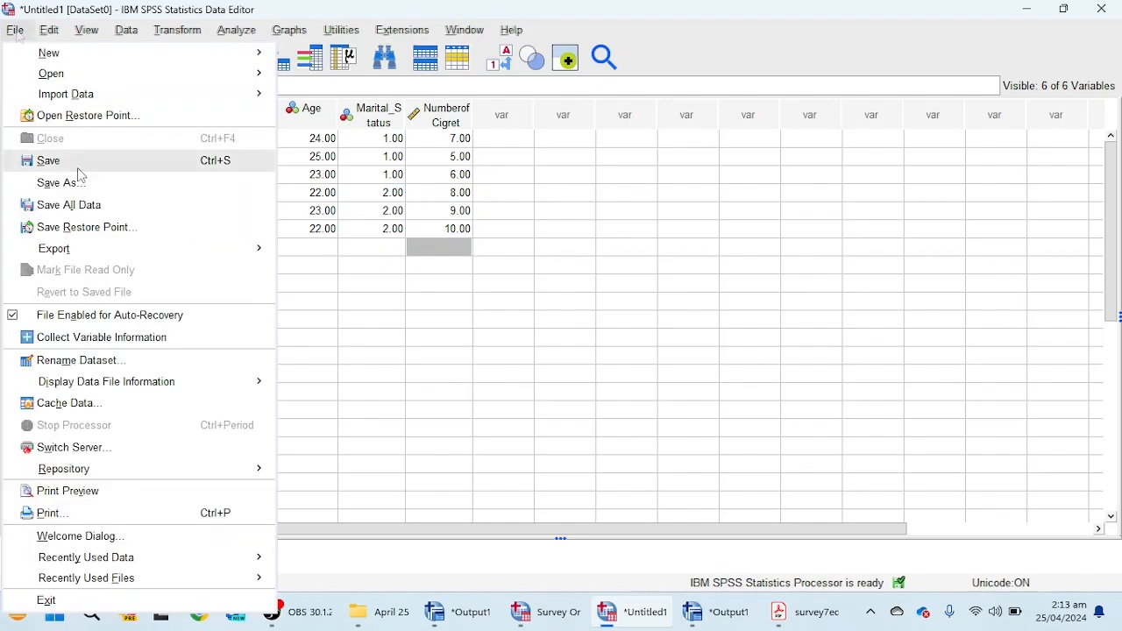
{"action": "left_click", "coordinate": [91, 186]}
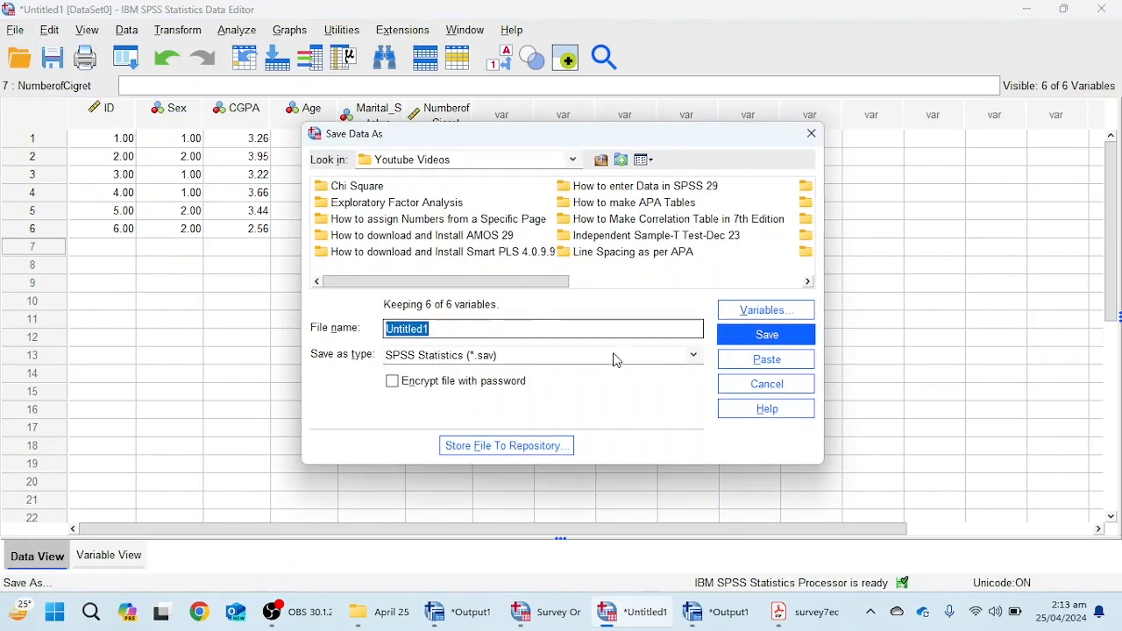
{"action": "left_click", "coordinate": [523, 163]}
{"action": "scroll", "coordinate": [466, 287], "scroll_direction": "up", "scroll_amount": 5}
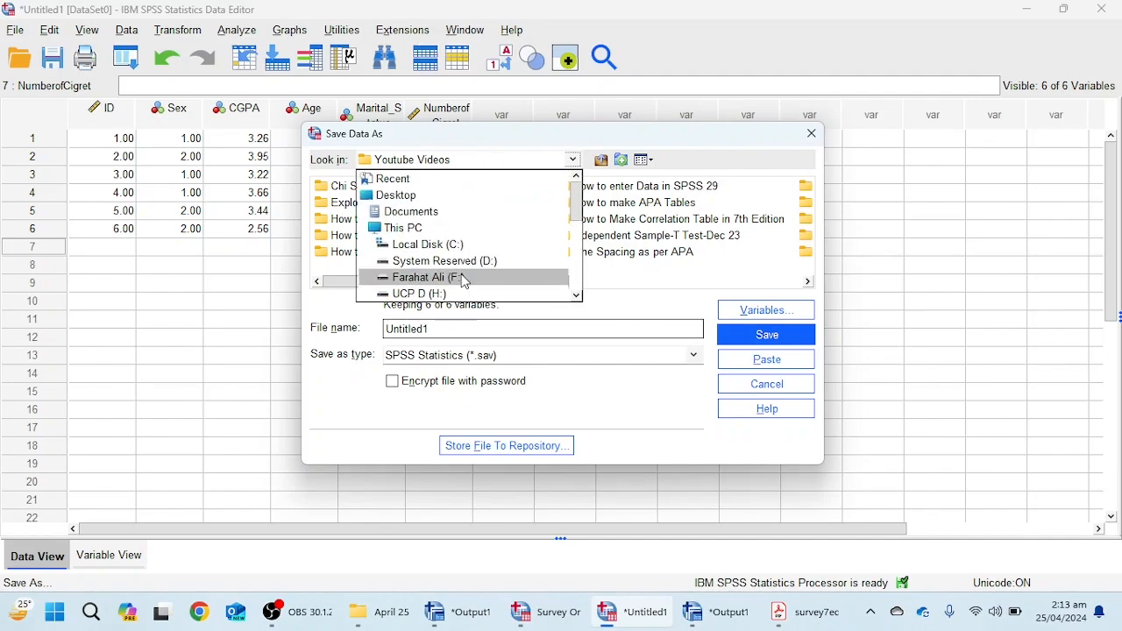
{"action": "left_click", "coordinate": [439, 193]}
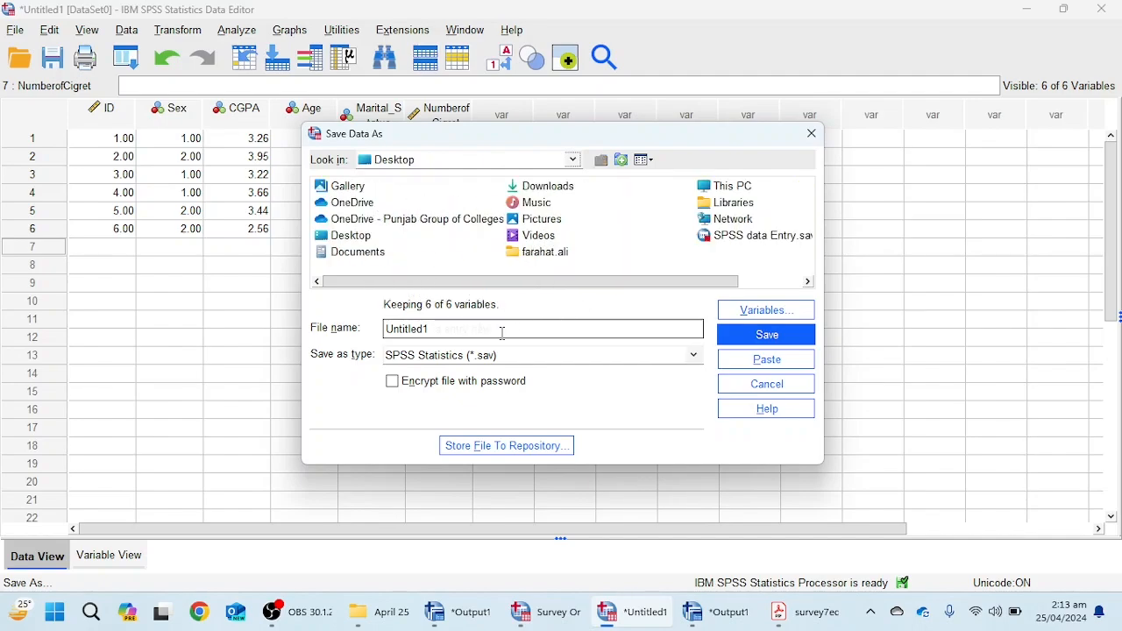
{"action": "type", "text": "SPSS Data entry new"}
{"action": "key", "text": "Return"}
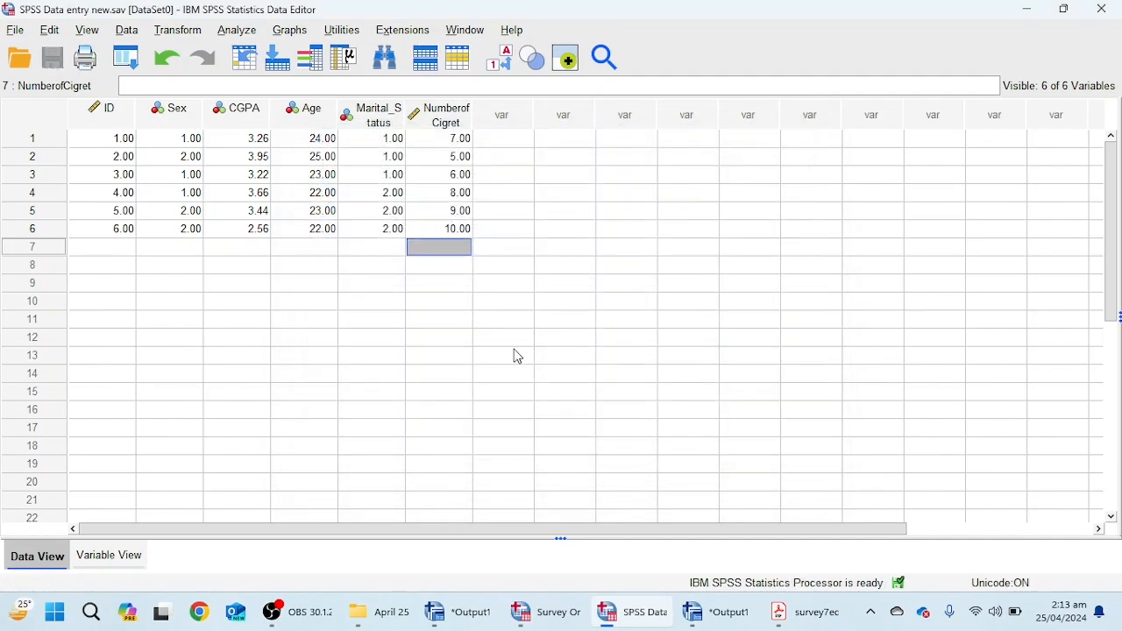
Switch to the questionnaire PDF in Acrobat and copy the six Scale A statements on page 2
{"action": "left_click", "coordinate": [803, 612]}
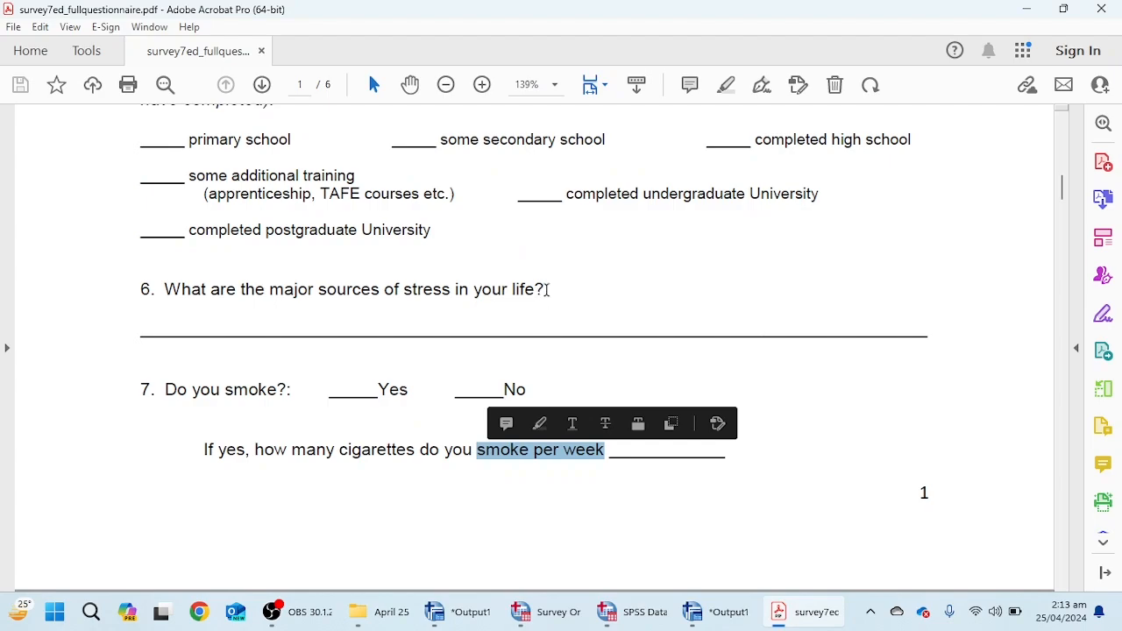
{"action": "scroll", "coordinate": [559, 272], "scroll_direction": "down", "scroll_amount": 8}
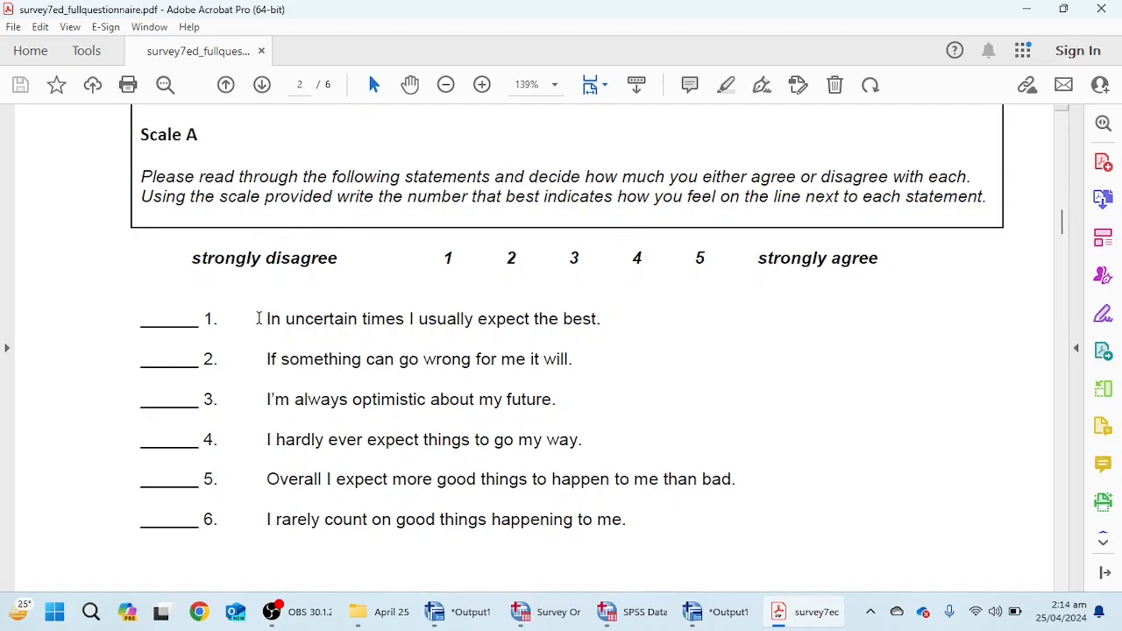
{"action": "left_click_drag", "start_coordinate": [258, 318], "coordinate": [638, 526]}
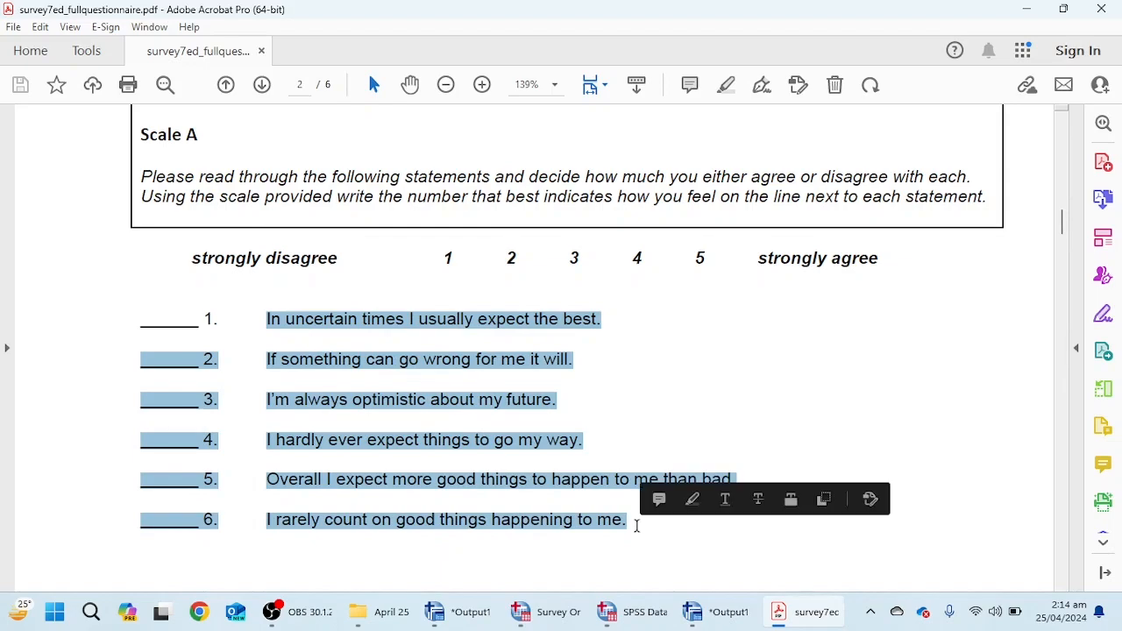
Paste the copied Scale A statements as variable labels starting in row 7 of the SPSS Variable View
{"action": "left_click", "coordinate": [633, 613]}
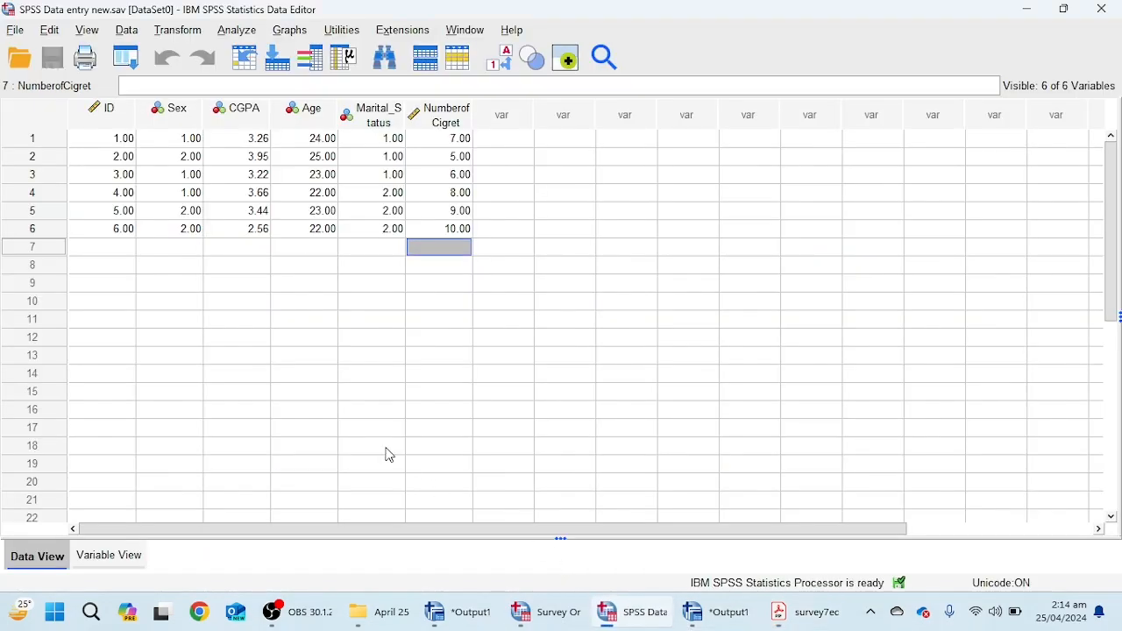
{"action": "left_click", "coordinate": [110, 554]}
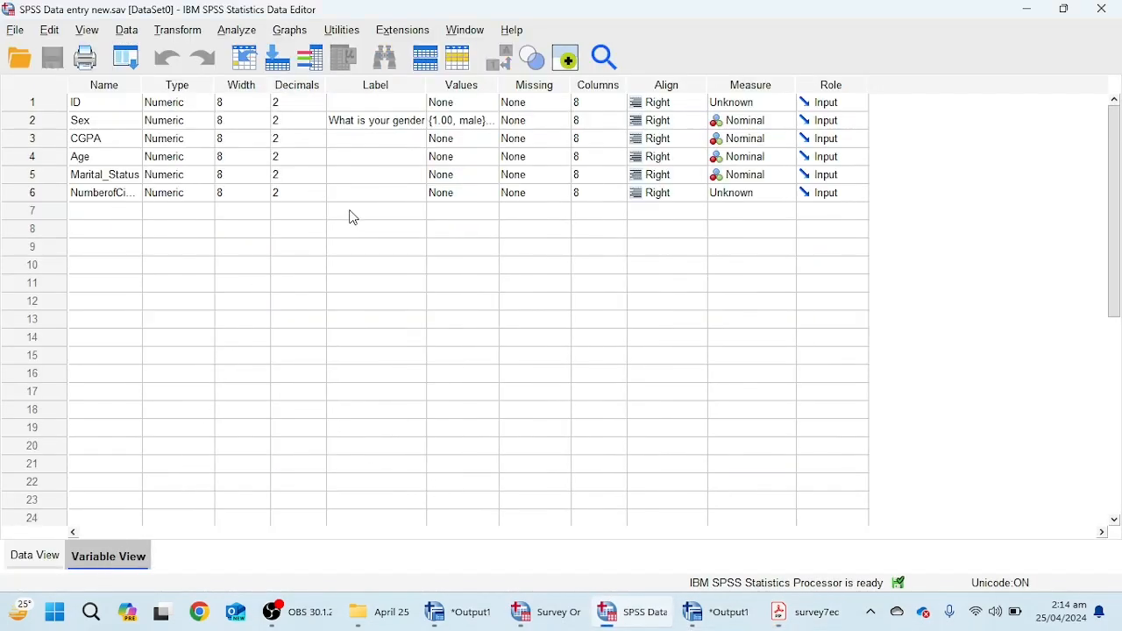
{"action": "left_click_drag", "start_coordinate": [353, 217], "coordinate": [368, 332]}
{"action": "key", "text": "ctrl+v"}
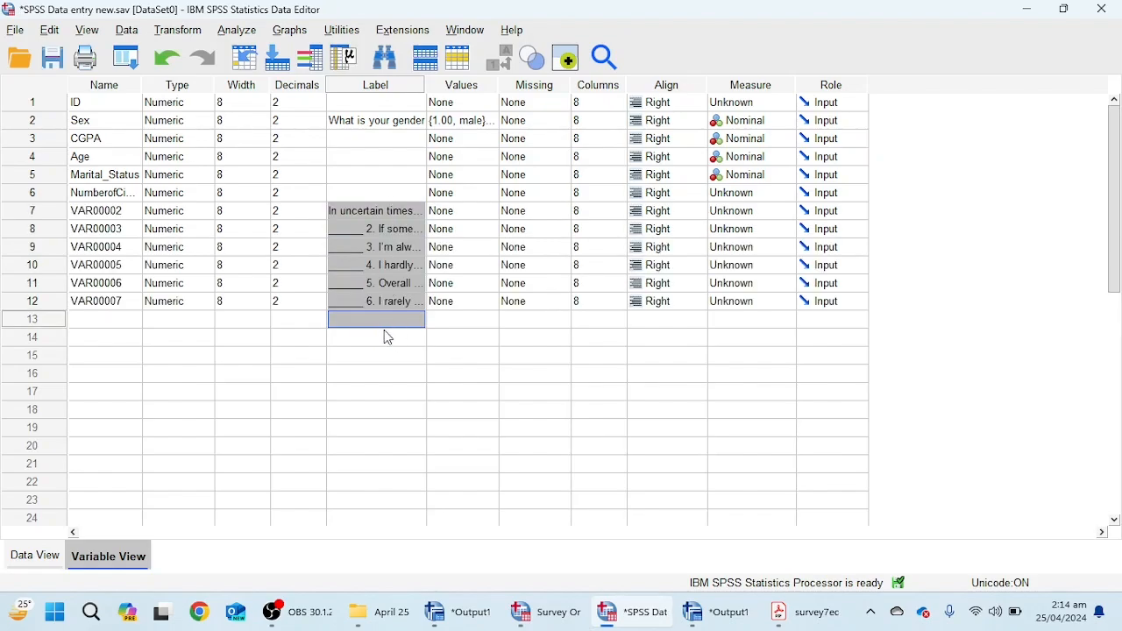
{"action": "left_click", "coordinate": [89, 215]}
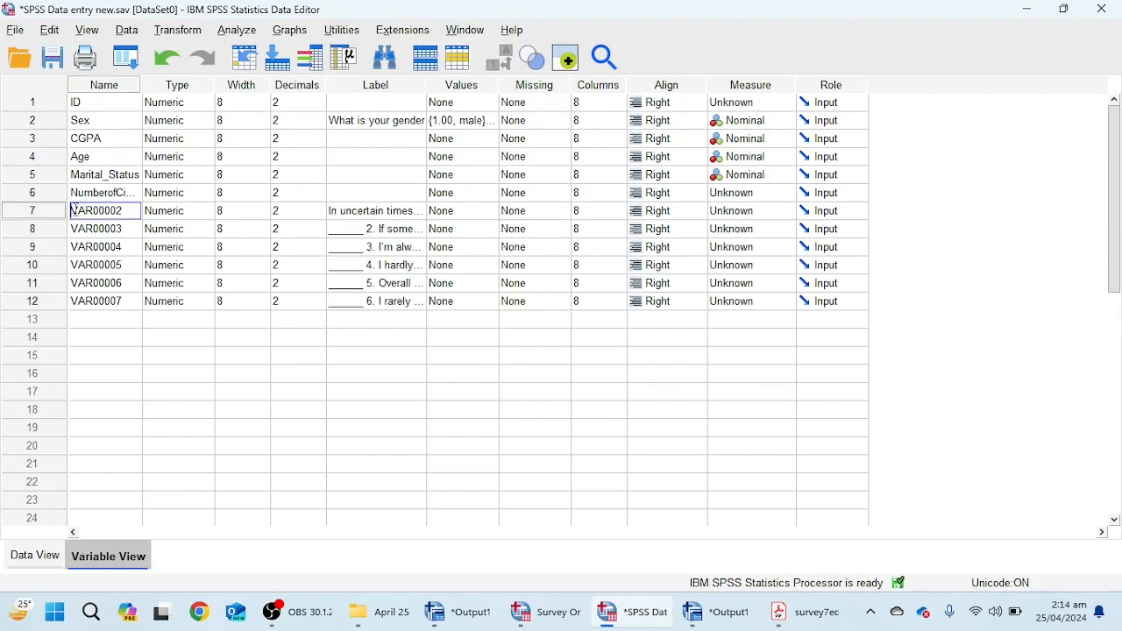
{"action": "double_click", "coordinate": [74, 210]}
{"action": "left_click", "coordinate": [535, 374]}
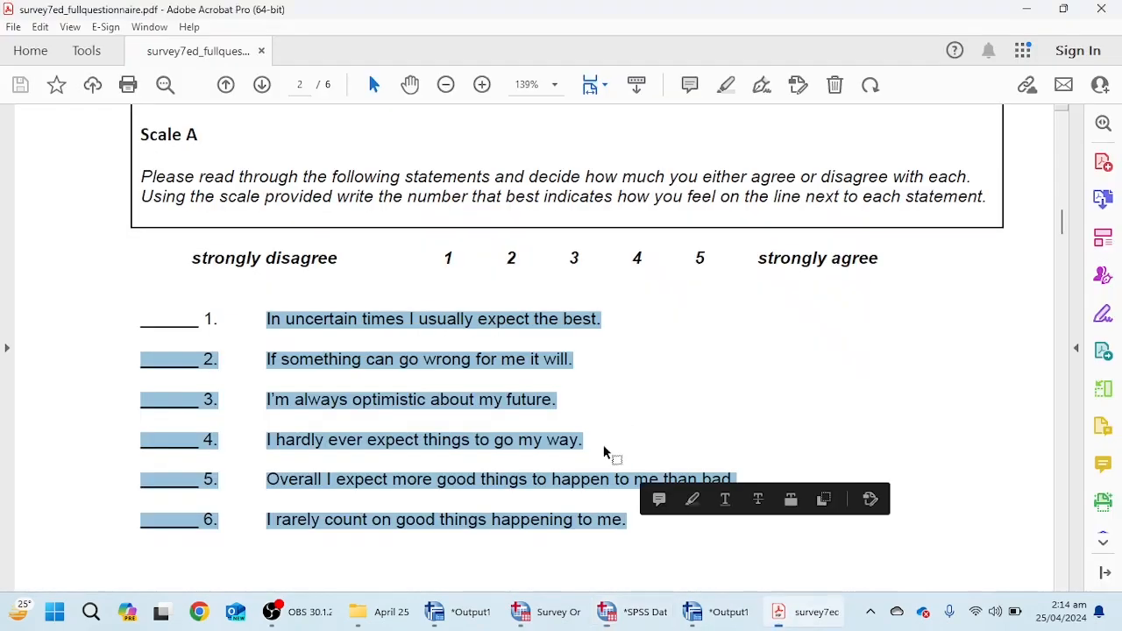
{"action": "left_click", "coordinate": [805, 612]}
{"action": "left_click", "coordinate": [810, 621]}
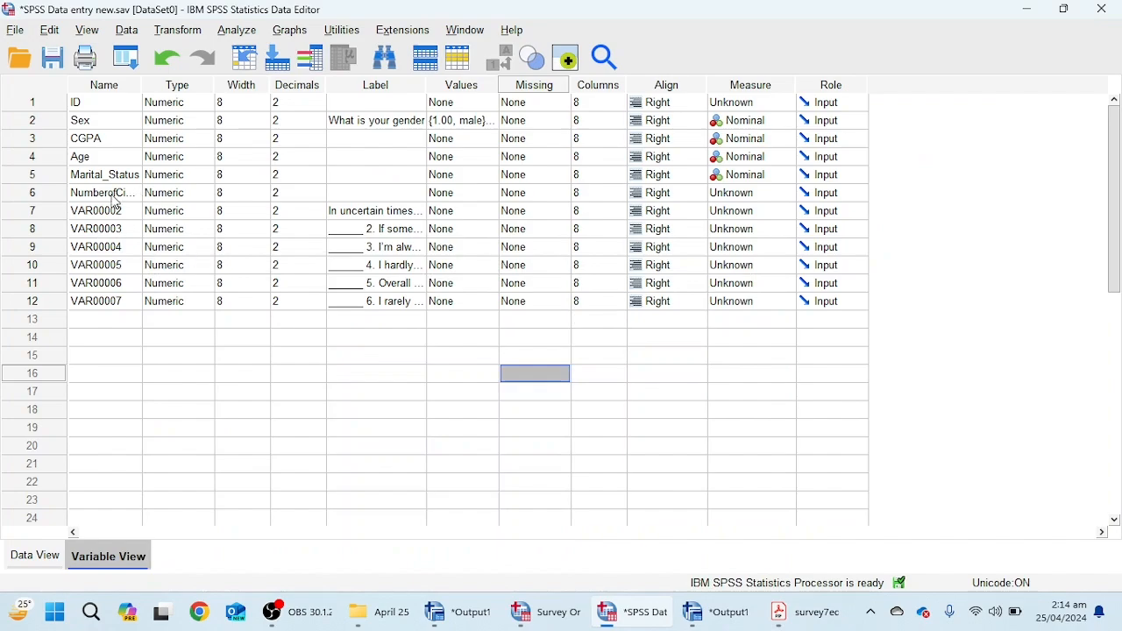
{"action": "left_click", "coordinate": [138, 342]}
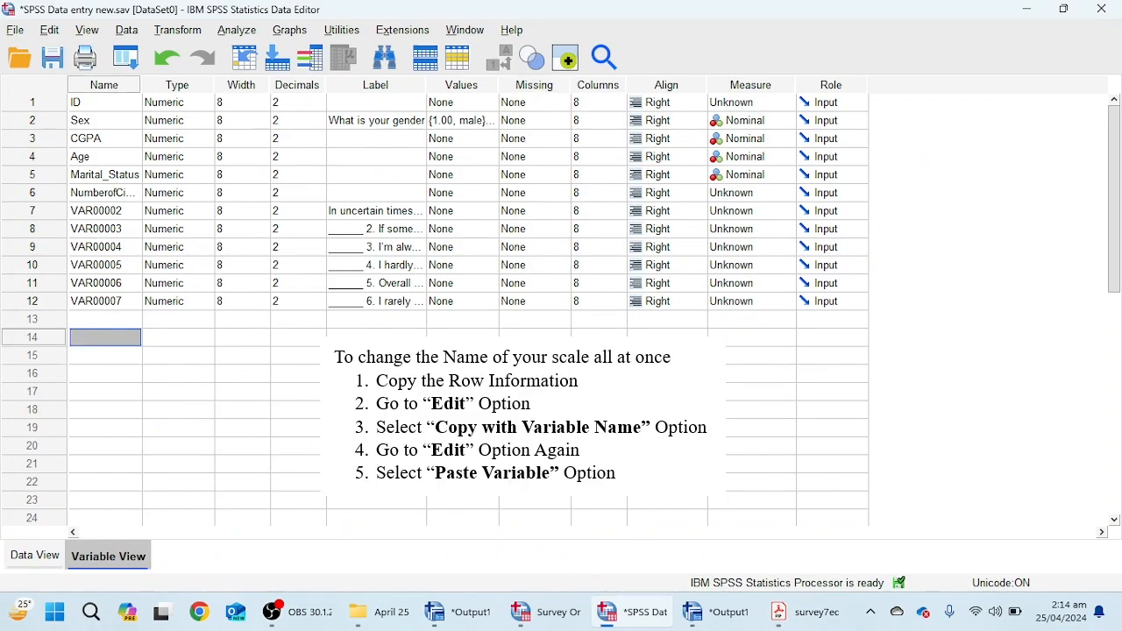
{"action": "left_click", "coordinate": [368, 409]}
Copy the whole variable definition in row 7 using Copy with Variable Names
{"action": "left_click", "coordinate": [46, 213]}
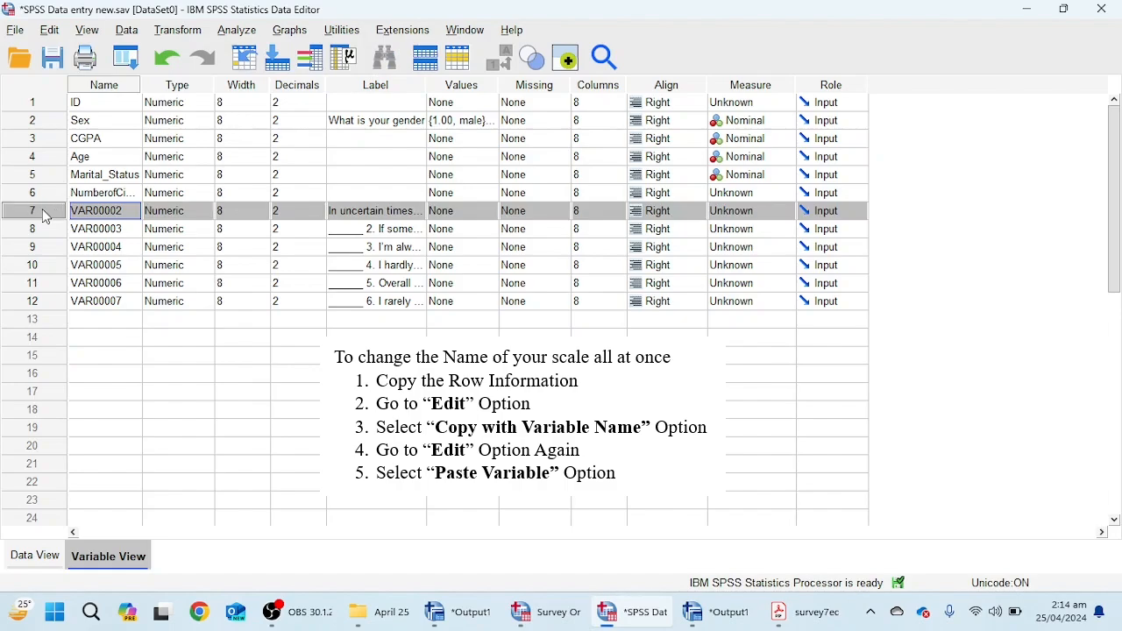
{"action": "left_click", "coordinate": [49, 31]}
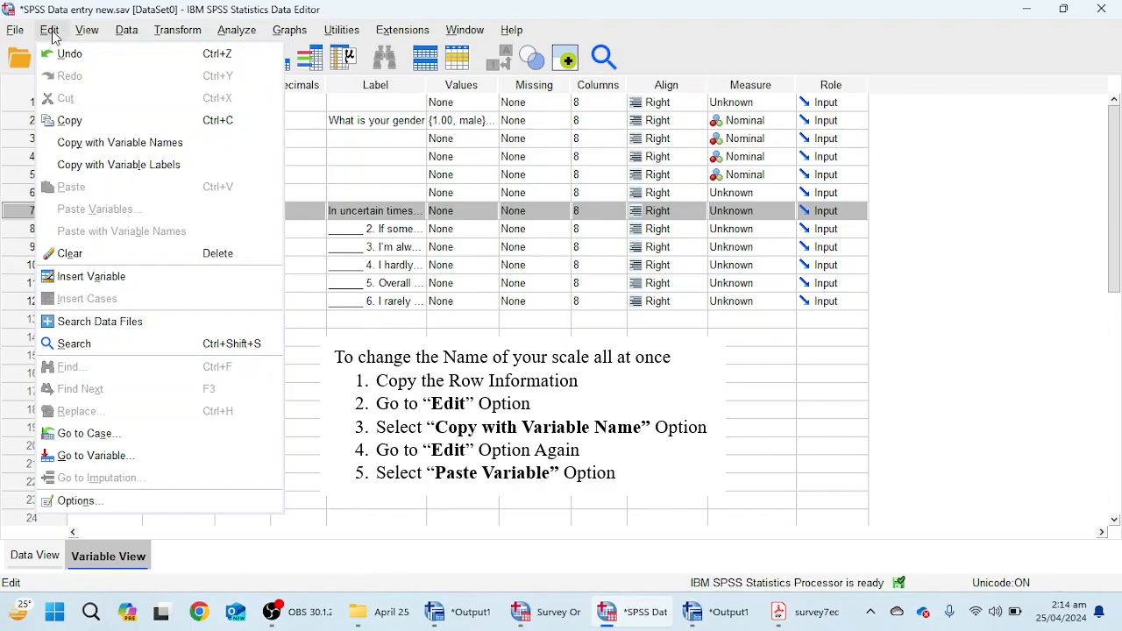
{"action": "left_click", "coordinate": [114, 149]}
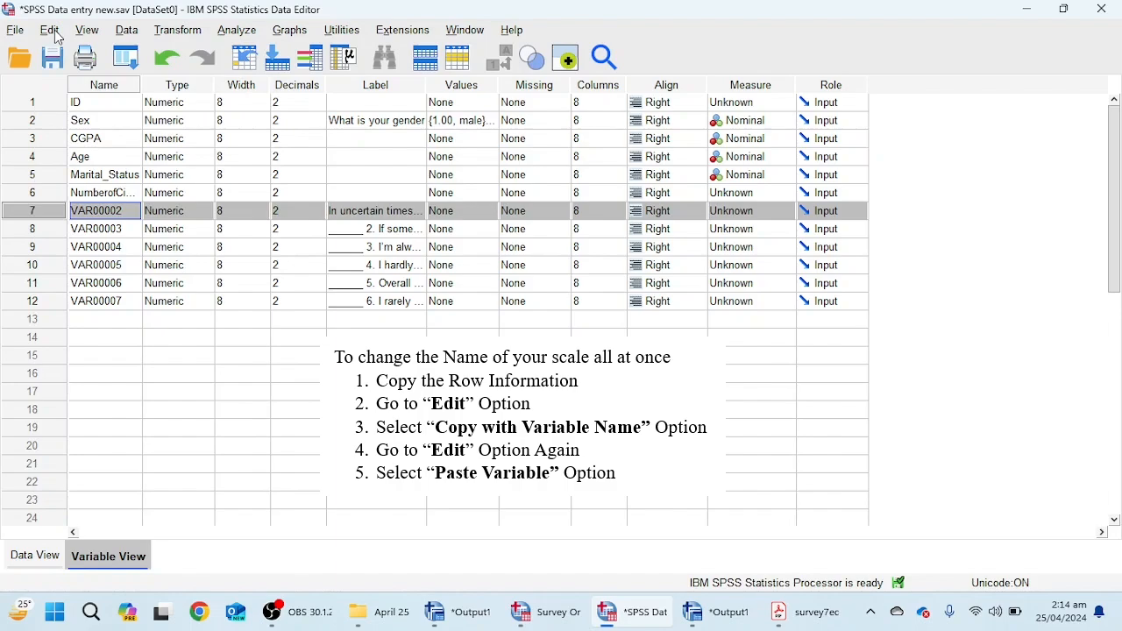
Paste the copied definition as 6 variables named OPT numbered from 1, replacing the existing variables in rows 7 to 12
{"action": "left_click", "coordinate": [49, 30]}
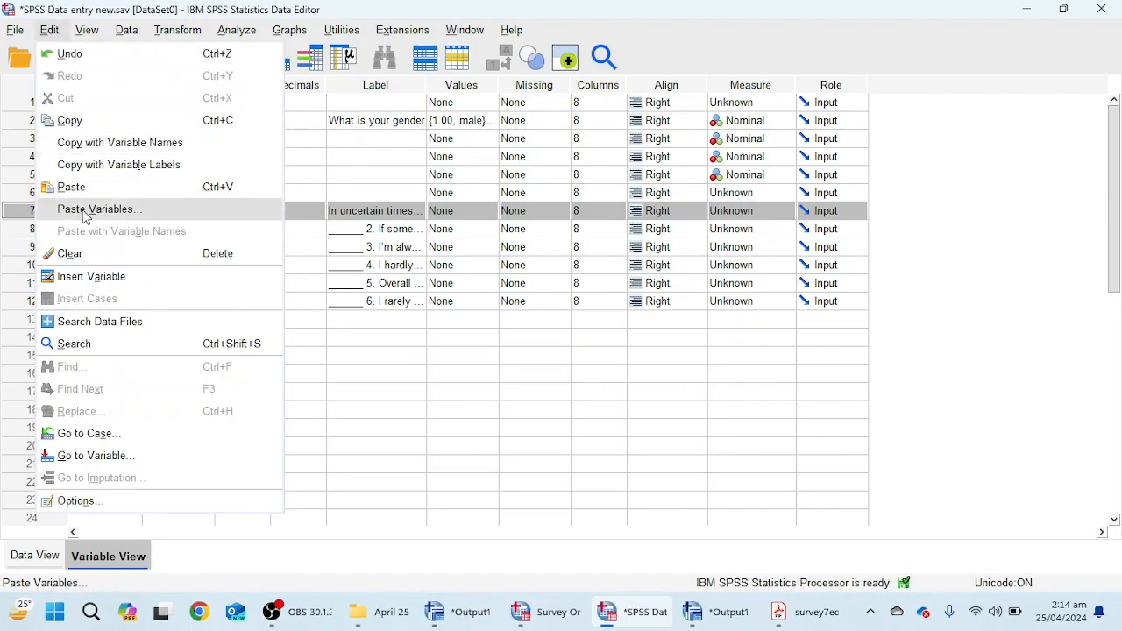
{"action": "left_click", "coordinate": [84, 211]}
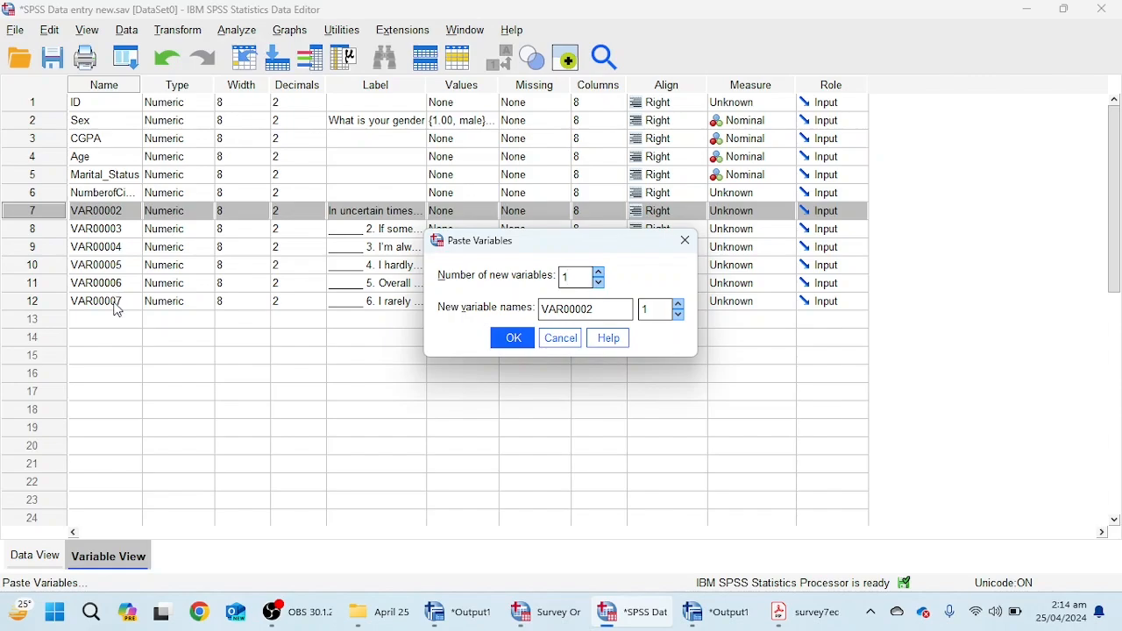
{"action": "double_click", "coordinate": [584, 276]}
{"action": "type", "text": "6"}
{"action": "double_click", "coordinate": [608, 313]}
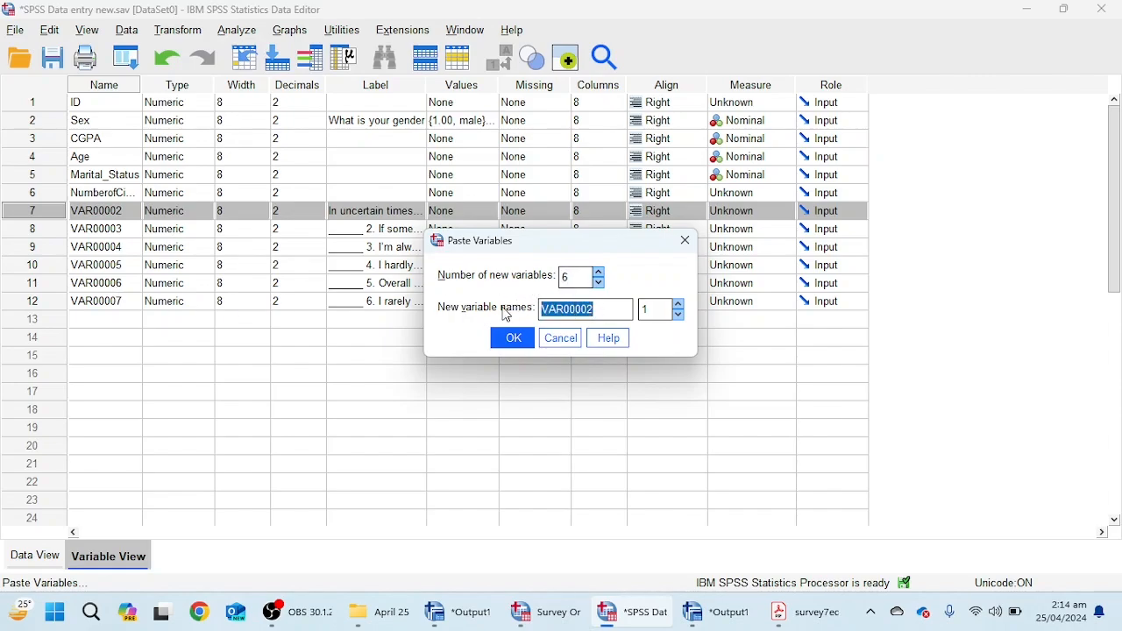
{"action": "type", "text": "OPT"}
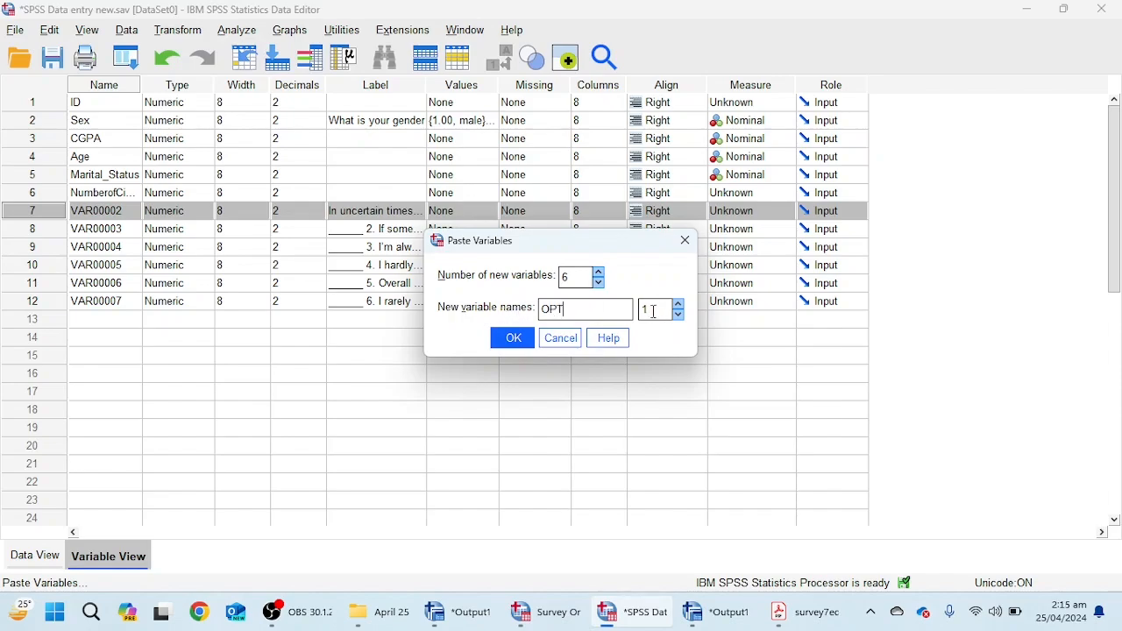
{"action": "left_click", "coordinate": [524, 342]}
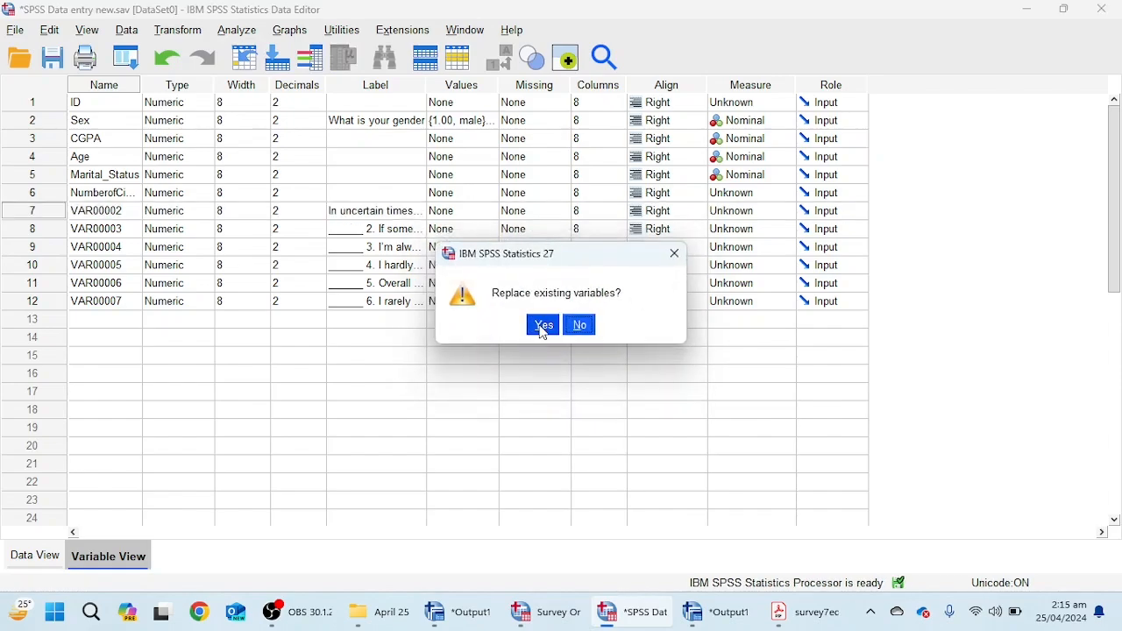
{"action": "left_click", "coordinate": [545, 328]}
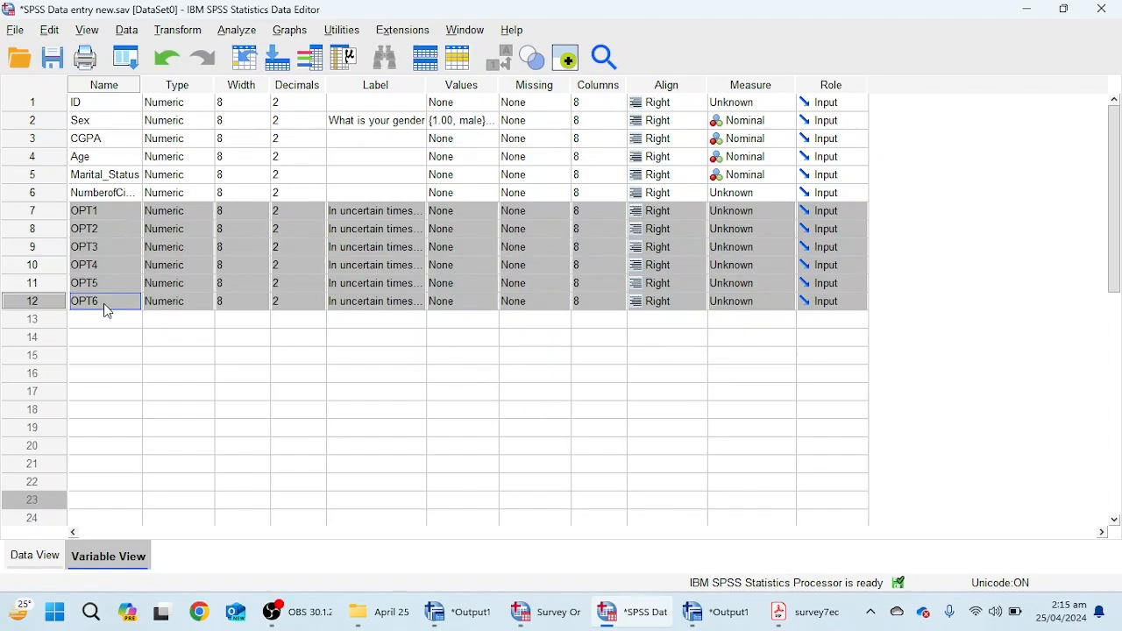
{"action": "left_click", "coordinate": [368, 344]}
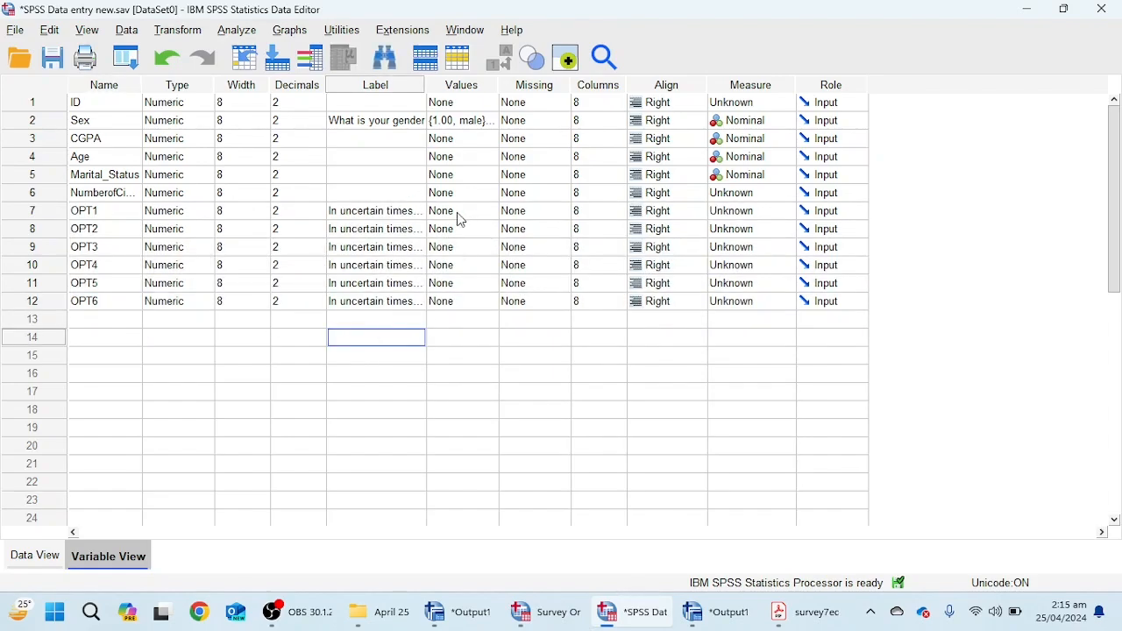
Define value labels for OPT1: 1 = SD, 2 = D and 3 = N
{"action": "left_click", "coordinate": [488, 217]}
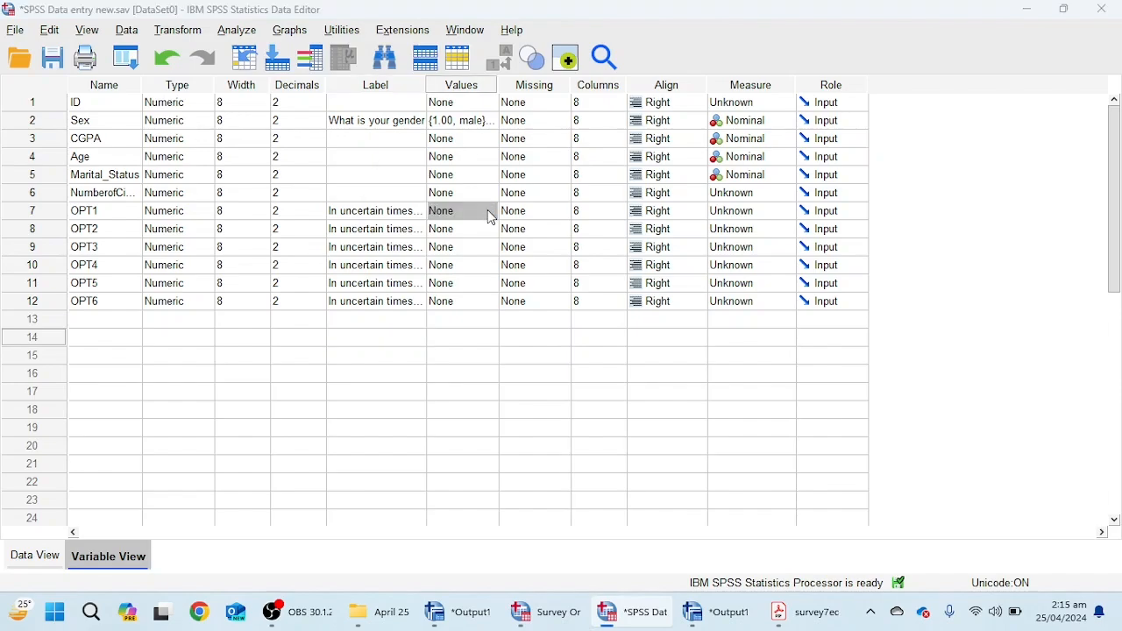
{"action": "left_click", "coordinate": [491, 213]}
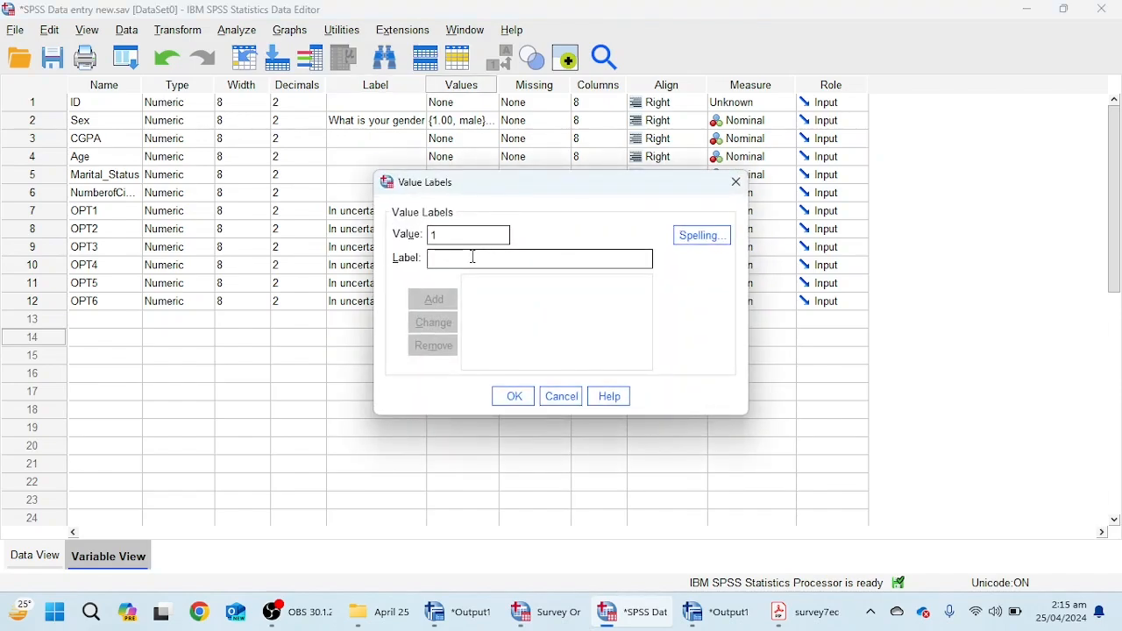
{"action": "left_click", "coordinate": [474, 257]}
{"action": "type", "text": "SD"}
{"action": "left_click", "coordinate": [432, 300]}
{"action": "type", "text": "D"}
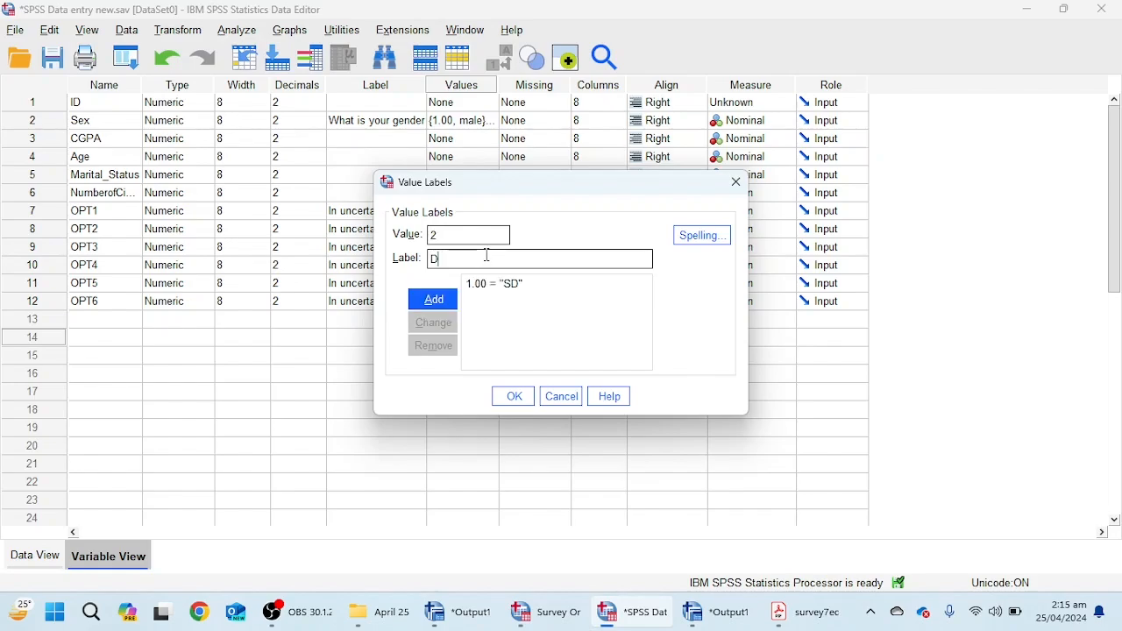
{"action": "left_click", "coordinate": [435, 301]}
{"action": "type", "text": "3"}
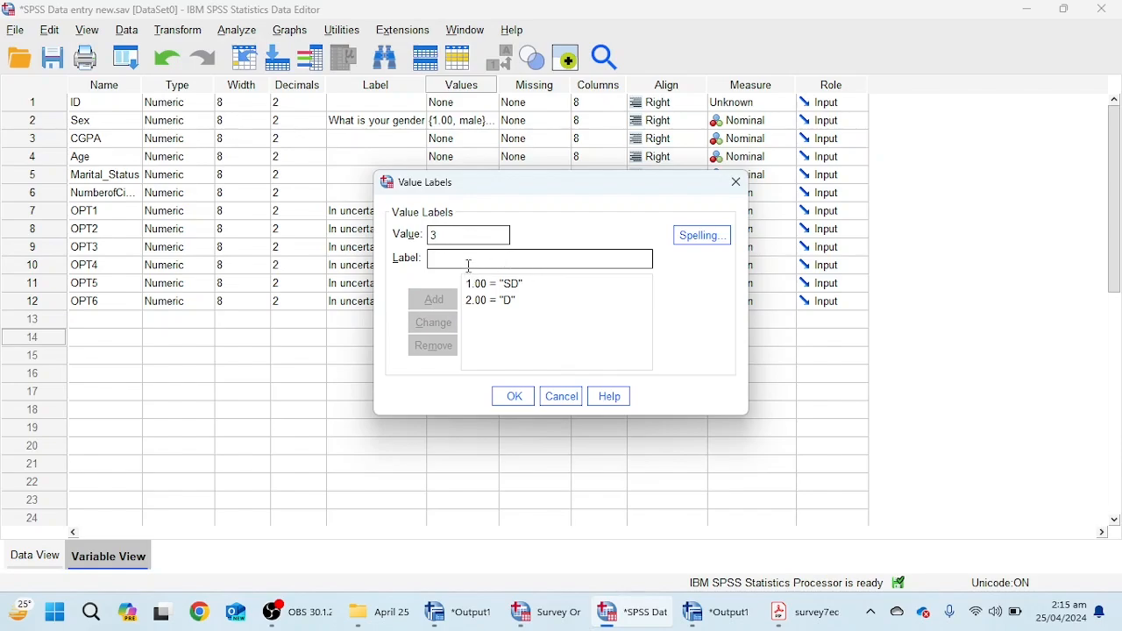
{"action": "left_click", "coordinate": [470, 266]}
{"action": "type", "text": "N"}
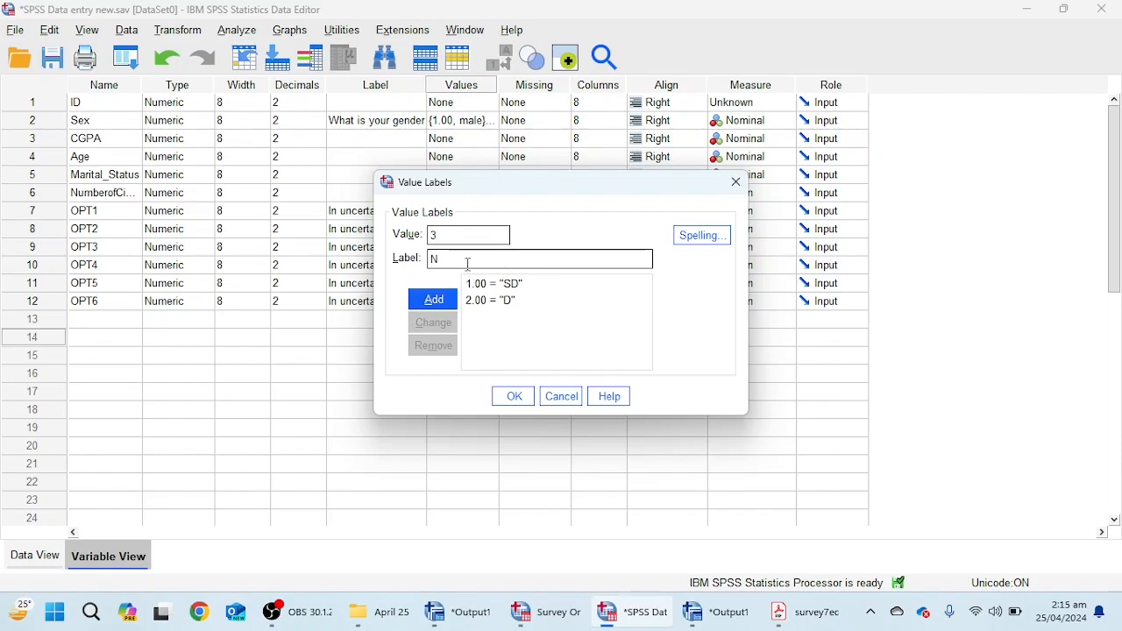
{"action": "left_click", "coordinate": [434, 300]}
Complete OPT1's value labels with 4 = A and 5 = SA, and copy the label set to OPT2 through OPT6
{"action": "type", "text": "4"}
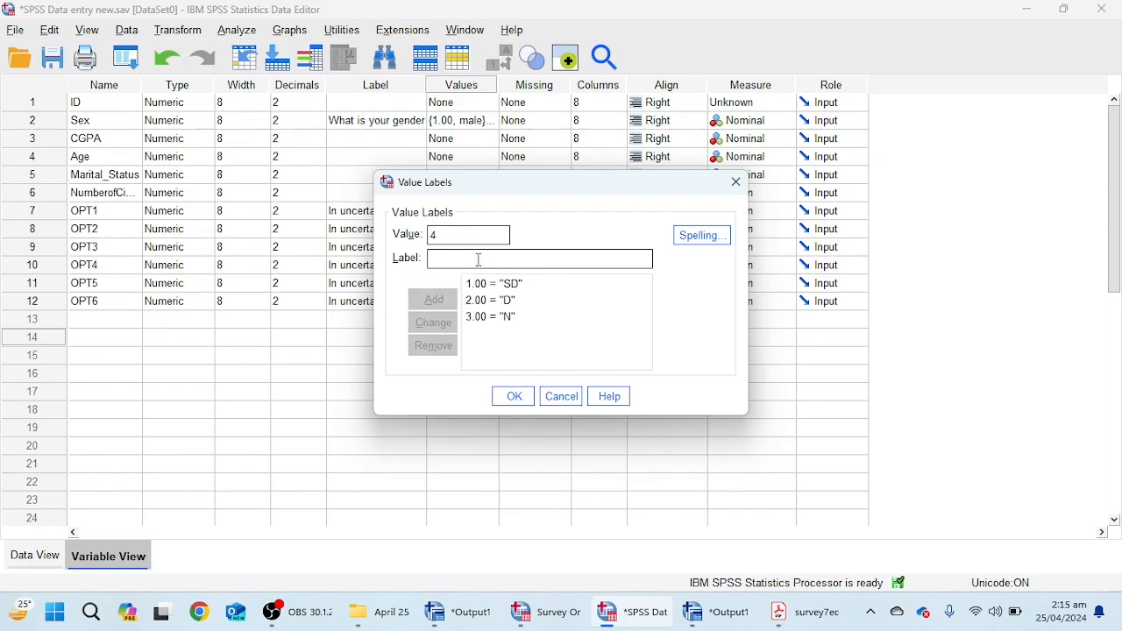
{"action": "left_click", "coordinate": [480, 260]}
{"action": "type", "text": "A"}
{"action": "left_click", "coordinate": [433, 299]}
{"action": "type", "text": "SA"}
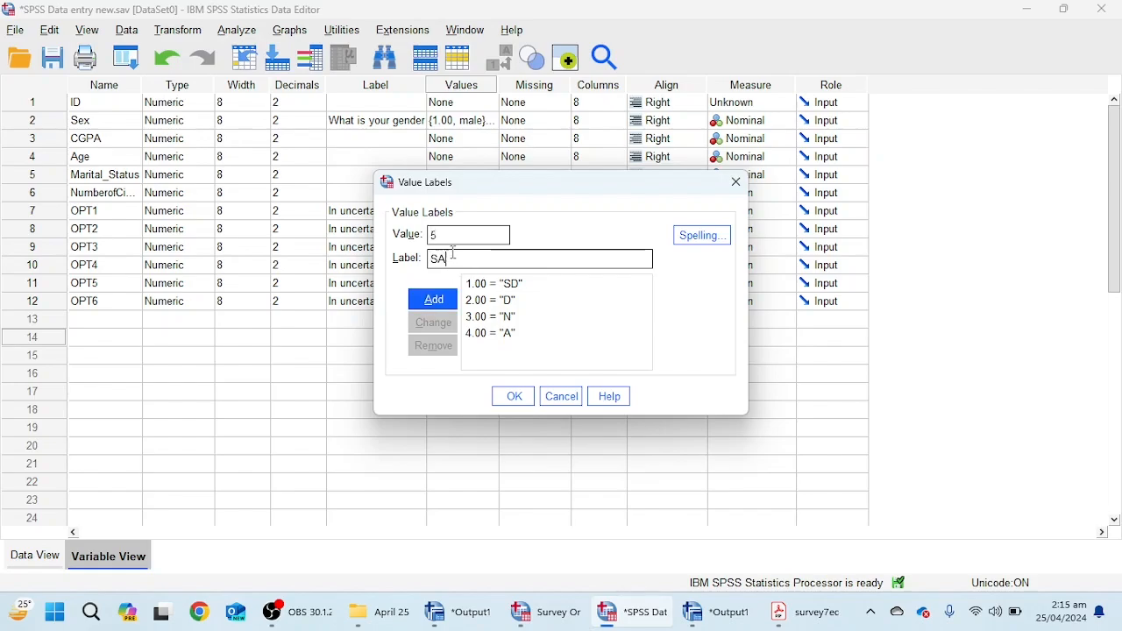
{"action": "left_click", "coordinate": [433, 298]}
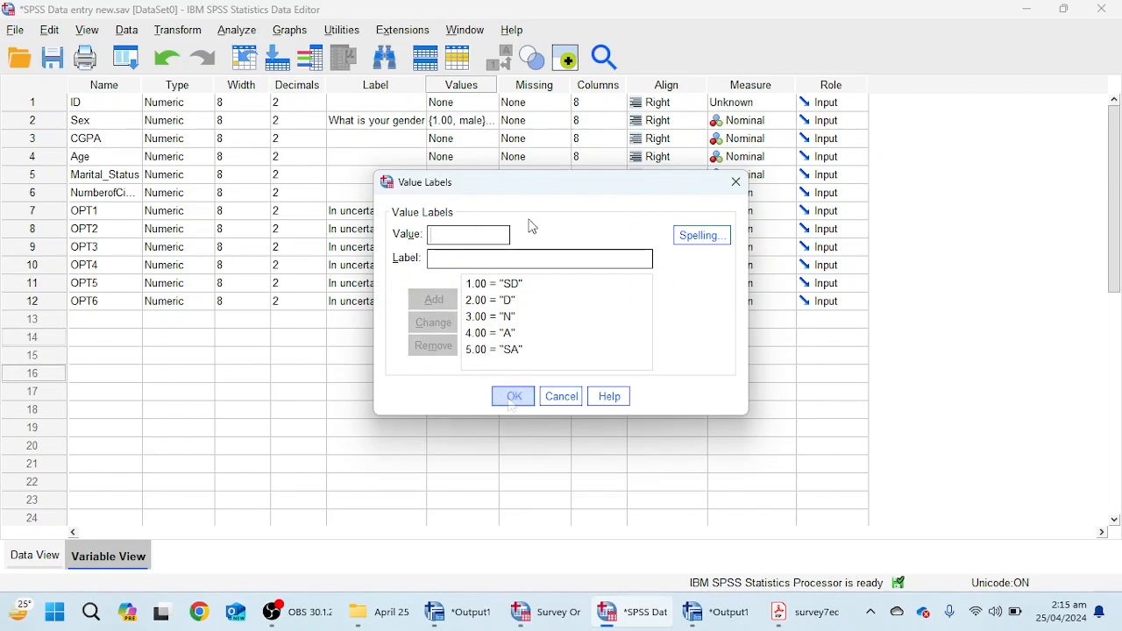
{"action": "left_click", "coordinate": [735, 181]}
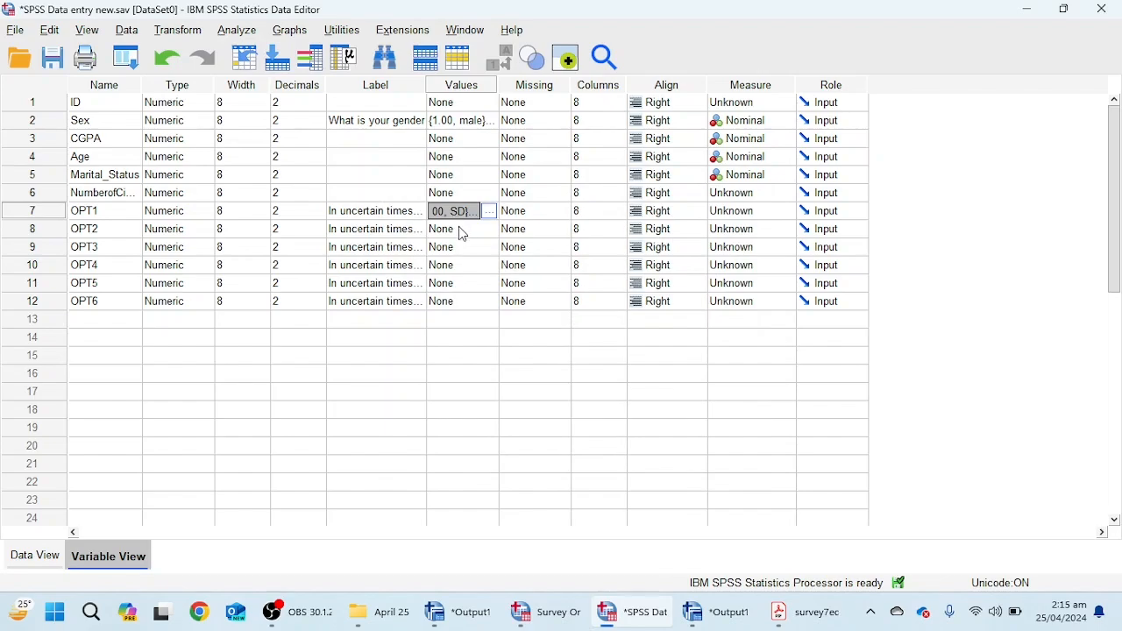
{"action": "left_click_drag", "start_coordinate": [463, 232], "coordinate": [460, 304]}
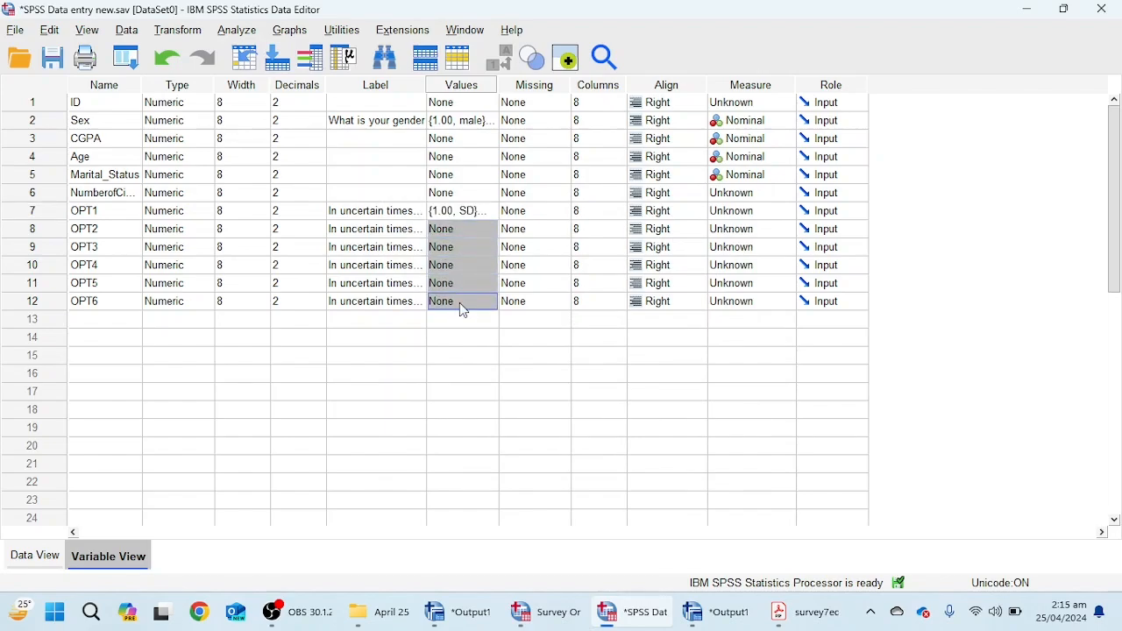
{"action": "key", "text": "ctrl+v"}
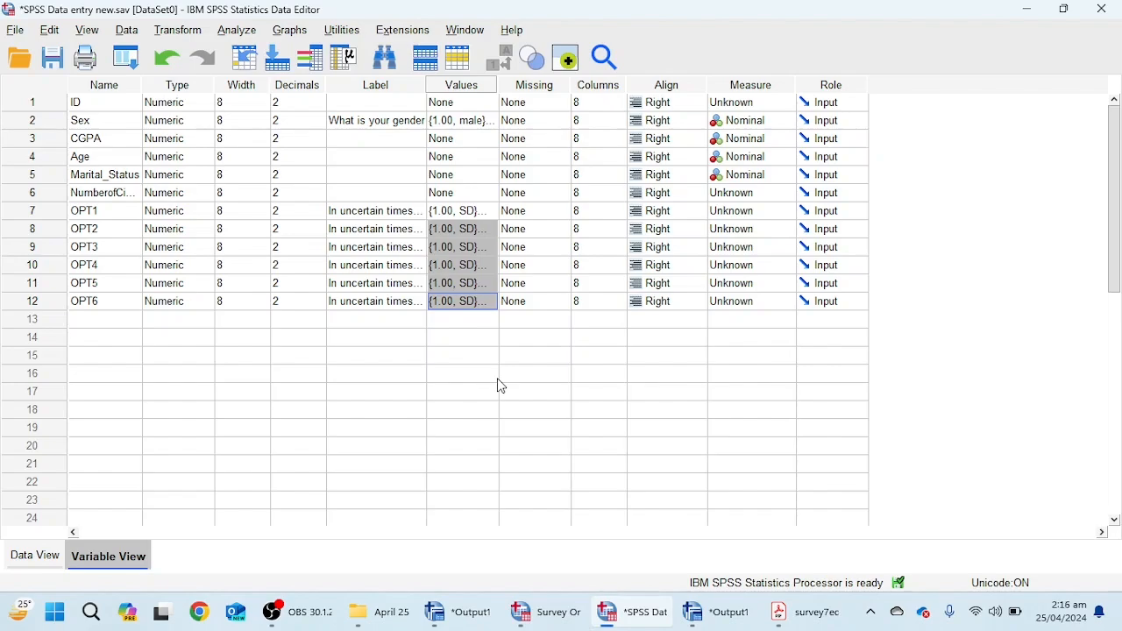
Enter 5 as the first respondent's answer for all six variables OPT1 to OPT6
{"action": "left_click", "coordinate": [35, 556]}
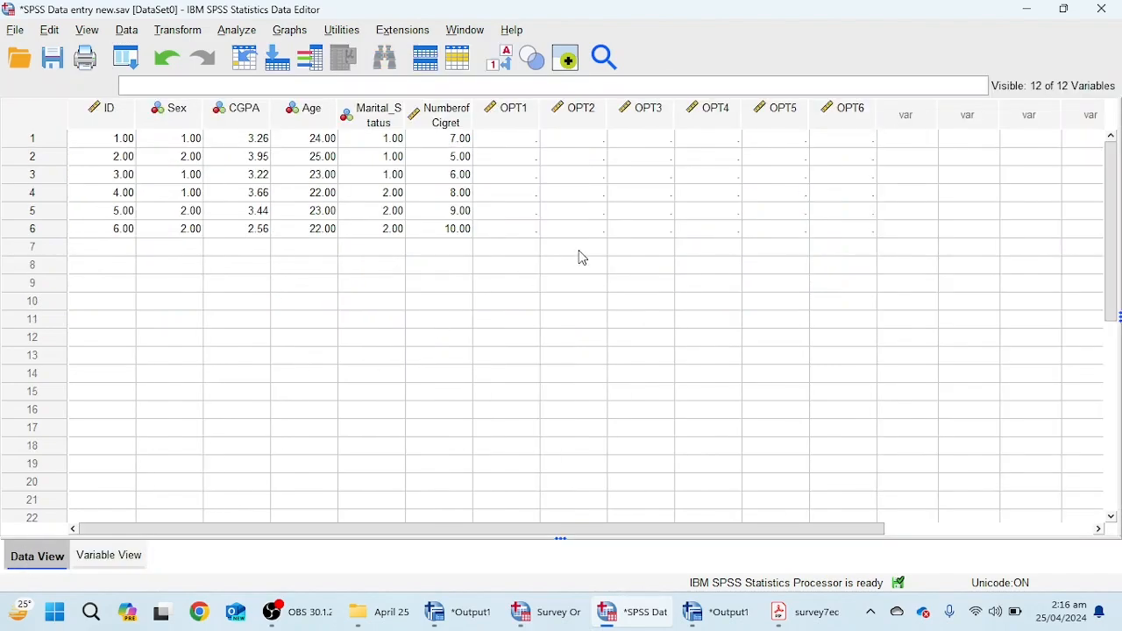
{"action": "left_click", "coordinate": [517, 142]}
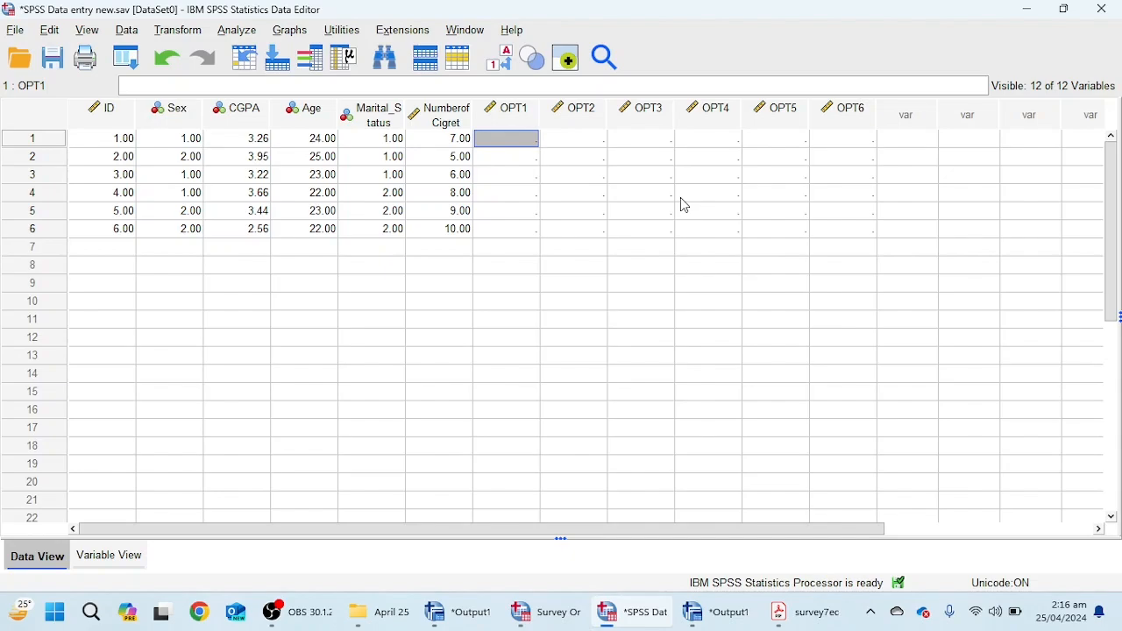
{"action": "type", "text": "5"}
{"action": "key", "text": "Tab"}
{"action": "type", "text": "5"}
{"action": "key", "text": "Tab"}
{"action": "type", "text": "5"}
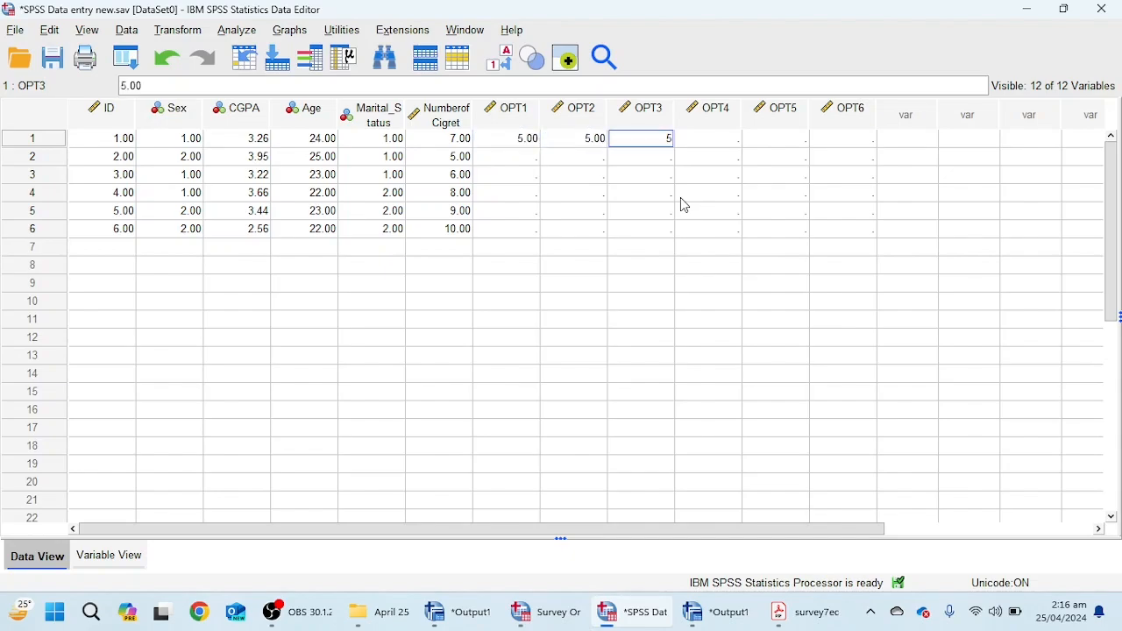
{"action": "key", "text": "Tab"}
{"action": "type", "text": "5"}
{"action": "key", "text": "Tab"}
{"action": "type", "text": "5"}
{"action": "key", "text": "Tab"}
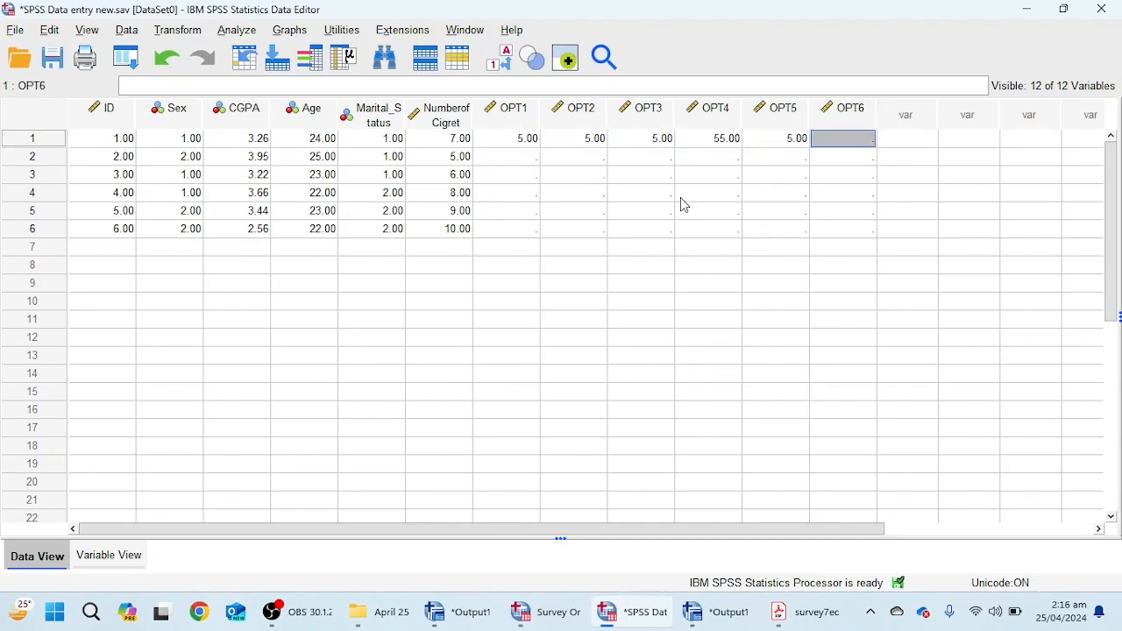
{"action": "type", "text": "5"}
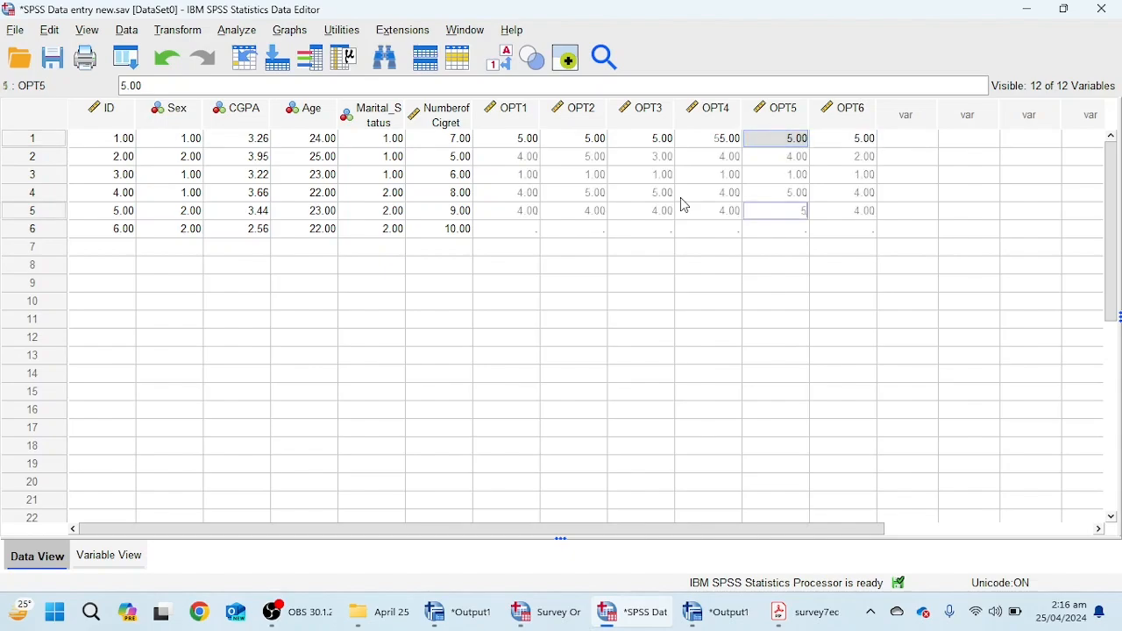
Enter OPT1–OPT6 answers for rows 2–6: 4,5,3,4,4,2; 1 throughout; 4,5,5,4,5,4; 4,4,4,4,5,4; and 4 throughout
{"action": "key", "text": "Return"}
{"action": "key", "text": "Tab"}
{"action": "type", "text": "4"}
{"action": "key", "text": "Tab"}
{"action": "key", "text": "Left"}
{"action": "key", "text": "Left"}
{"action": "type", "text": "4"}
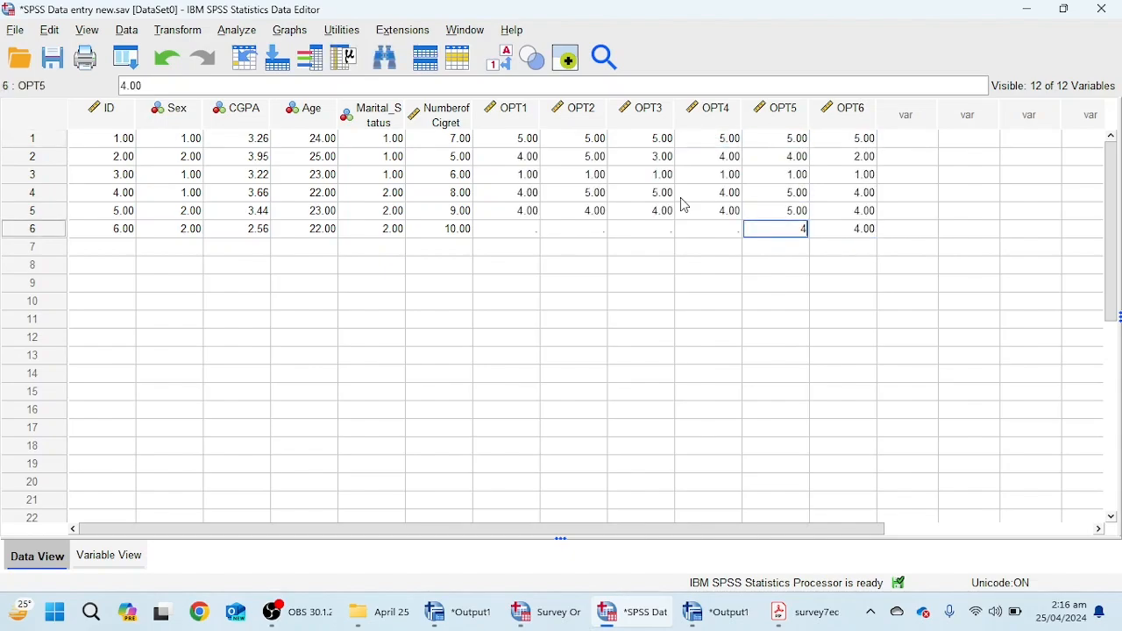
{"action": "key", "text": "Left"}
{"action": "type", "text": "4"}
{"action": "key", "text": "Left"}
{"action": "type", "text": "4"}
{"action": "key", "text": "Left"}
{"action": "type", "text": "4"}
{"action": "key", "text": "Left"}
{"action": "type", "text": "4"}
{"action": "key", "text": "Left"}
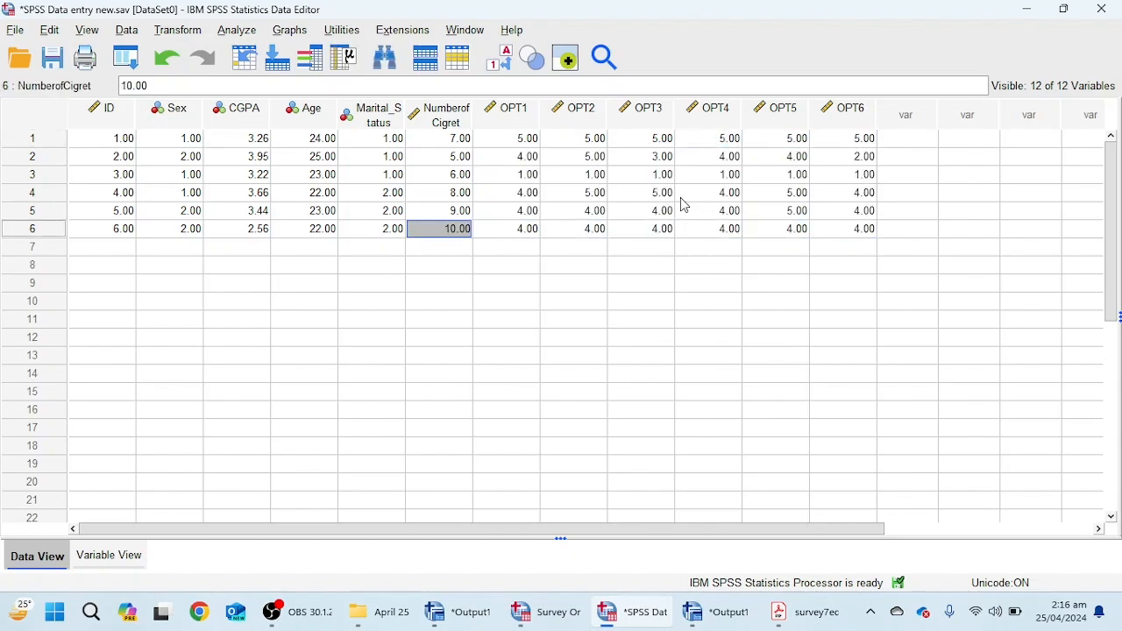
Set the decimals to 0 for the variables OPT1 through OPT6
{"action": "left_click", "coordinate": [131, 558]}
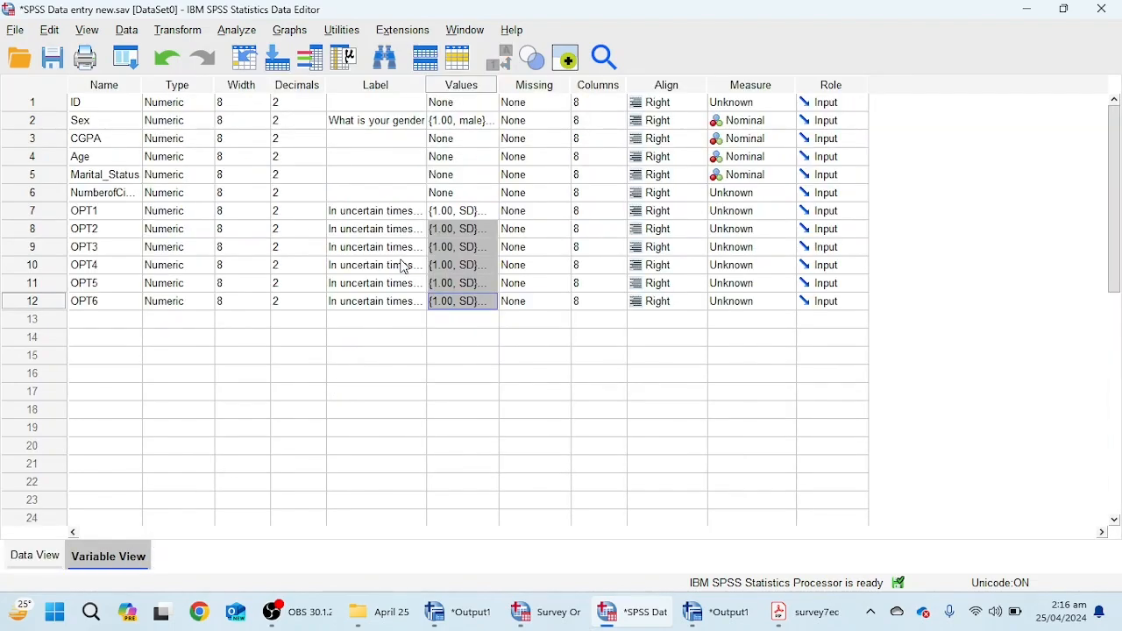
{"action": "left_click", "coordinate": [318, 214]}
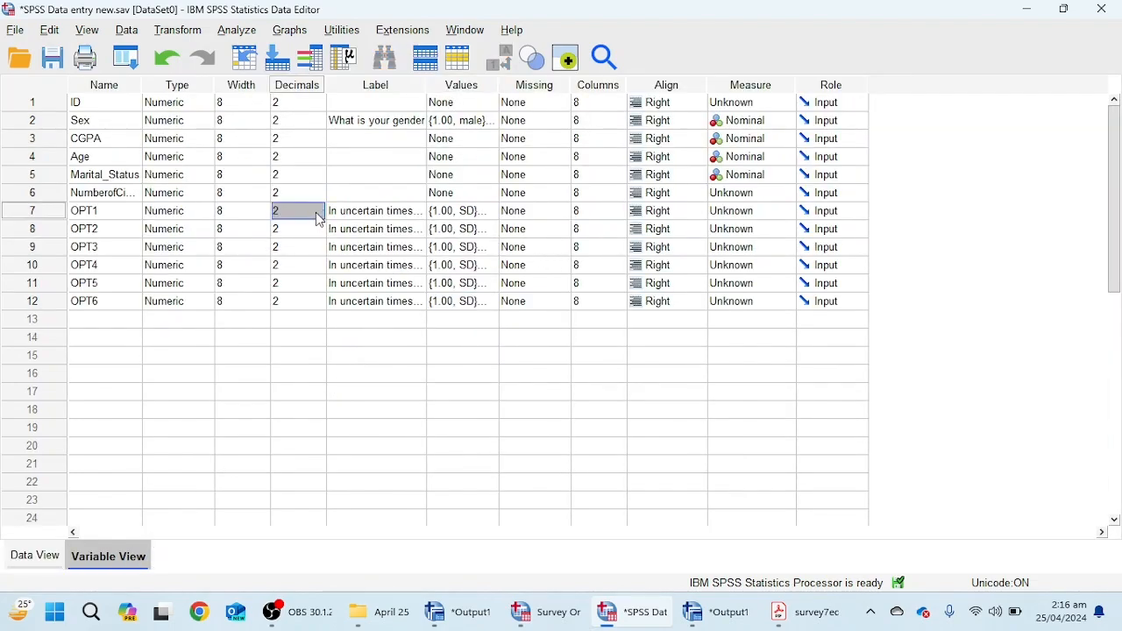
{"action": "type", "text": "0"}
{"action": "left_click", "coordinate": [320, 234]}
{"action": "left_click", "coordinate": [320, 232]}
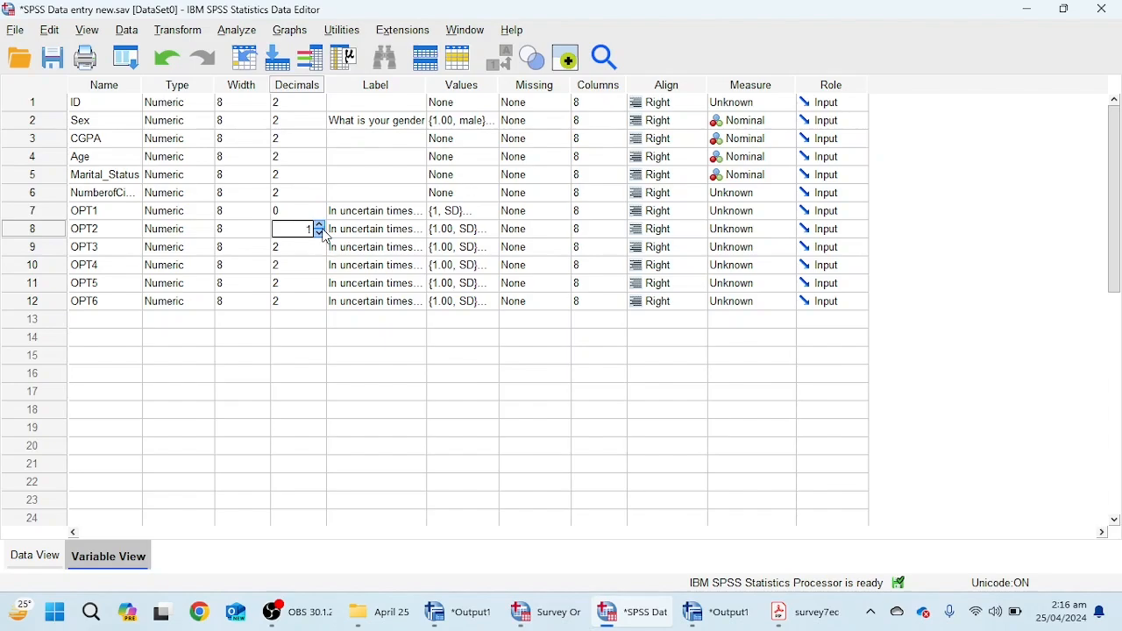
{"action": "left_click", "coordinate": [320, 232]}
{"action": "left_click", "coordinate": [321, 250]}
{"action": "left_click", "coordinate": [321, 246]}
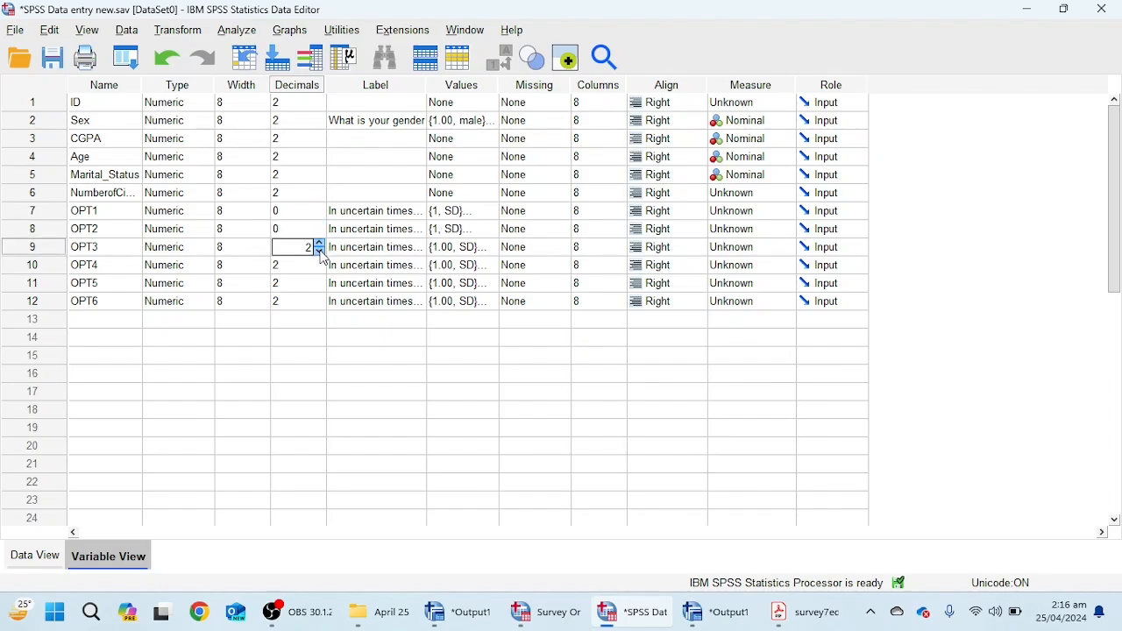
{"action": "left_click", "coordinate": [321, 251]}
{"action": "left_click", "coordinate": [318, 271]}
{"action": "left_click", "coordinate": [321, 269]}
{"action": "left_click", "coordinate": [321, 247]}
{"action": "left_click", "coordinate": [322, 253]}
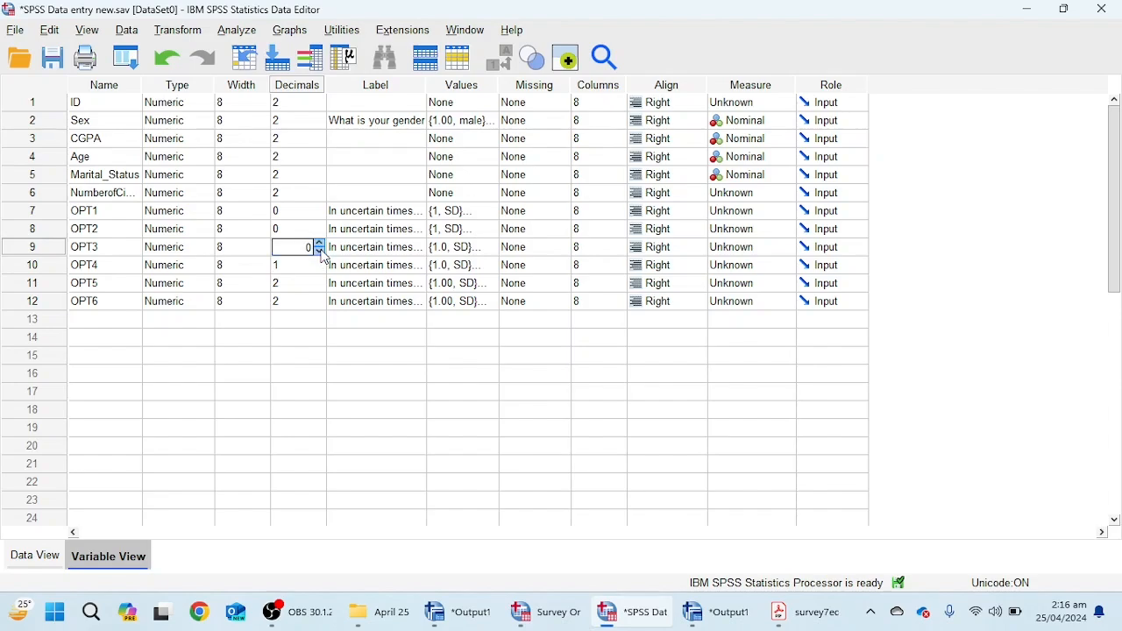
{"action": "left_click", "coordinate": [320, 270]}
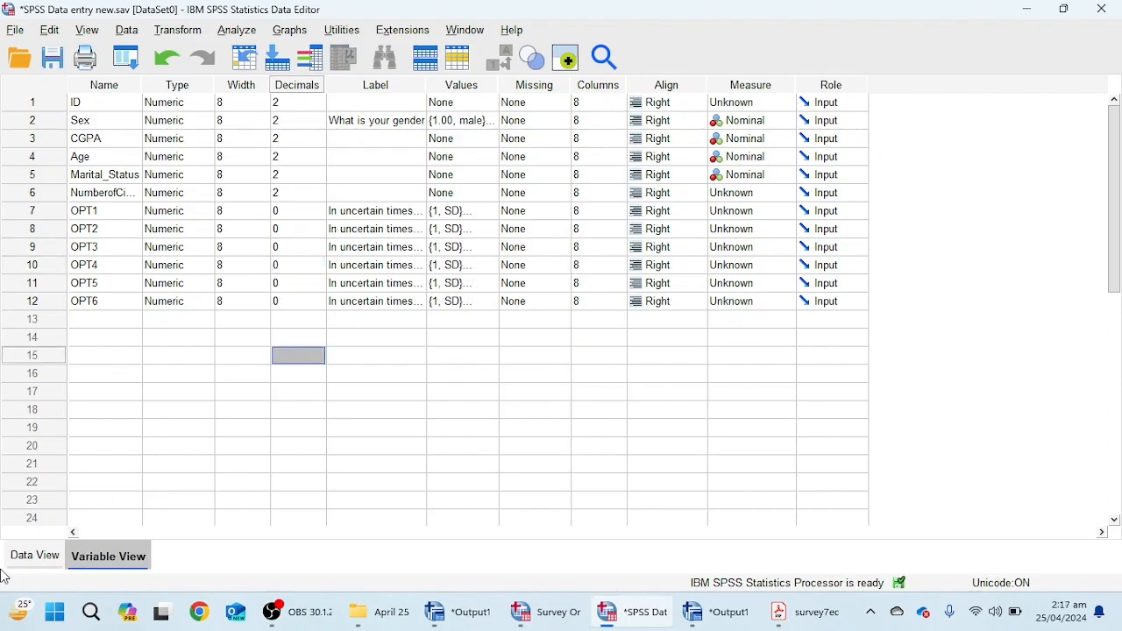
Review the OPT1 to OPT6 scores in the data grid and the decimals setting of CGPA
{"action": "left_click", "coordinate": [31, 556]}
{"action": "left_click_drag", "start_coordinate": [533, 140], "coordinate": [869, 238]}
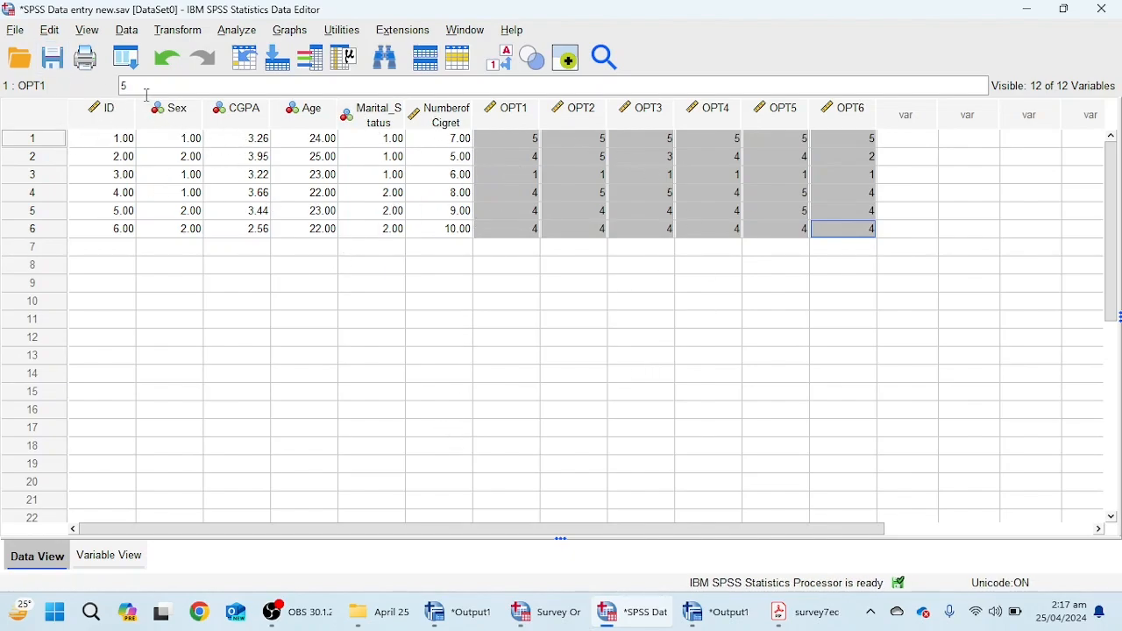
{"action": "left_click", "coordinate": [110, 558]}
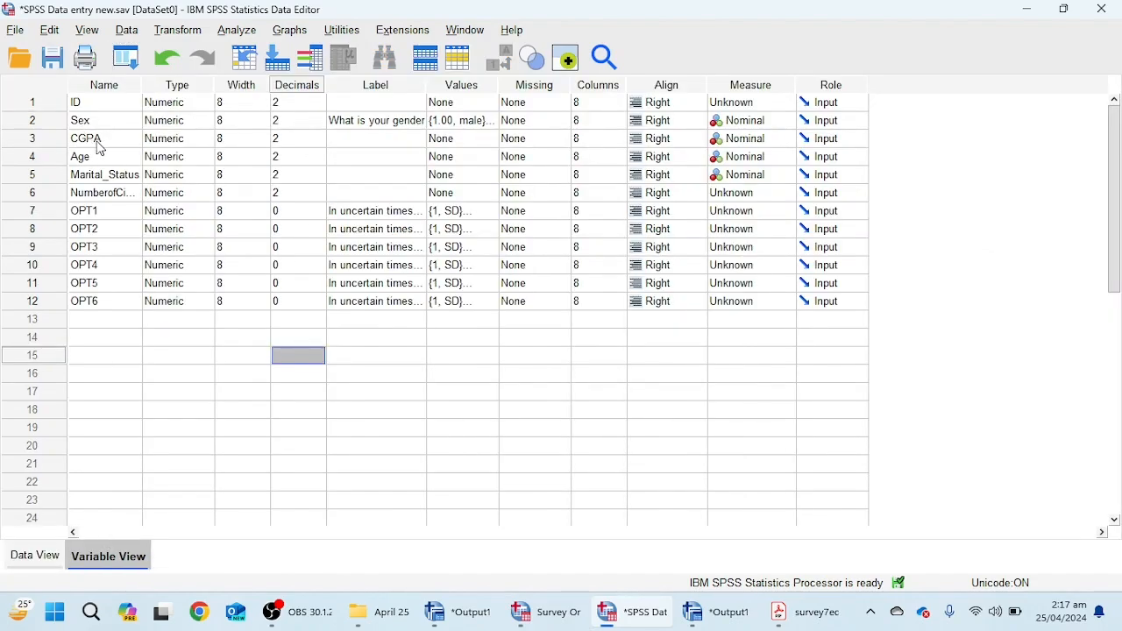
{"action": "left_click", "coordinate": [307, 142]}
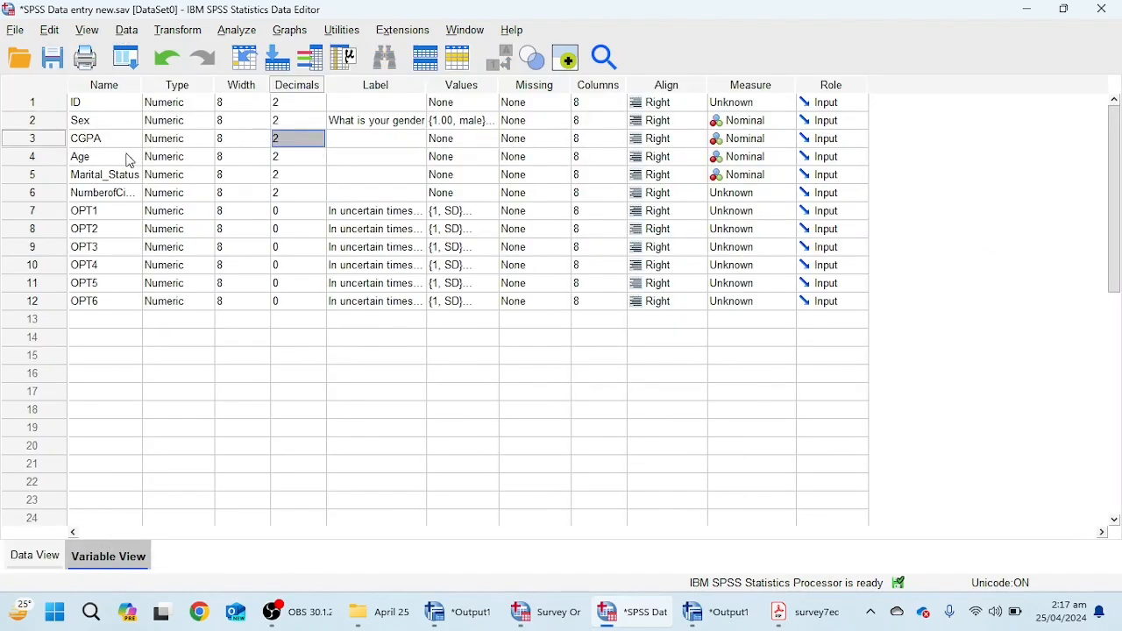
{"action": "left_click", "coordinate": [32, 558]}
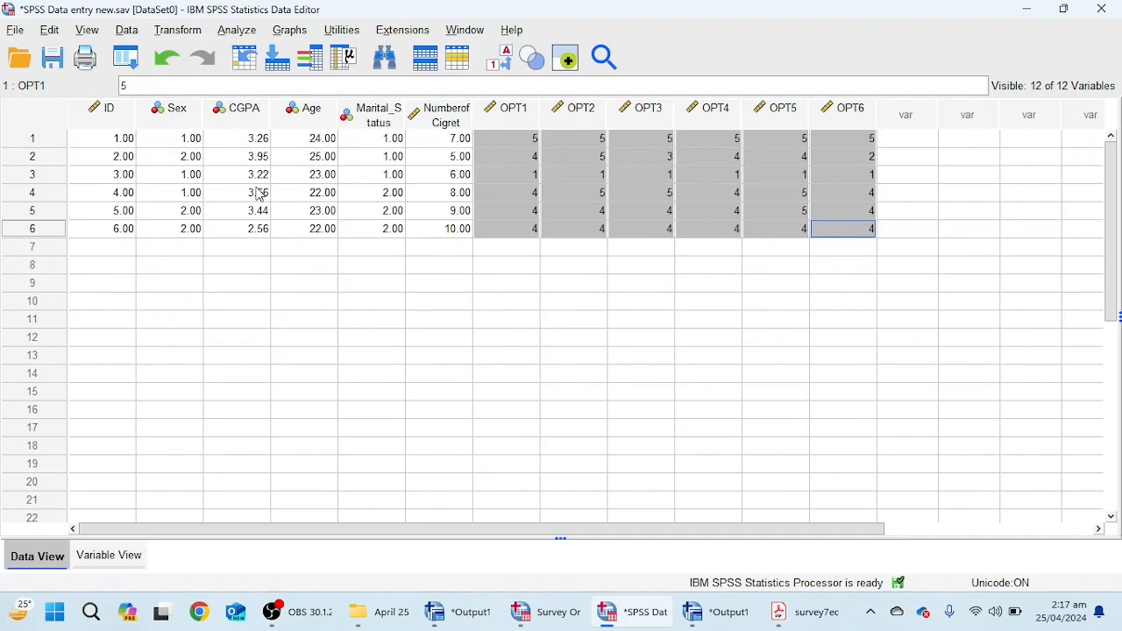
Switch to the questionnaire PDF and look through the scales from the Scale A items to Scale D
{"action": "left_click", "coordinate": [101, 558]}
{"action": "key", "text": "ctrl+t"}
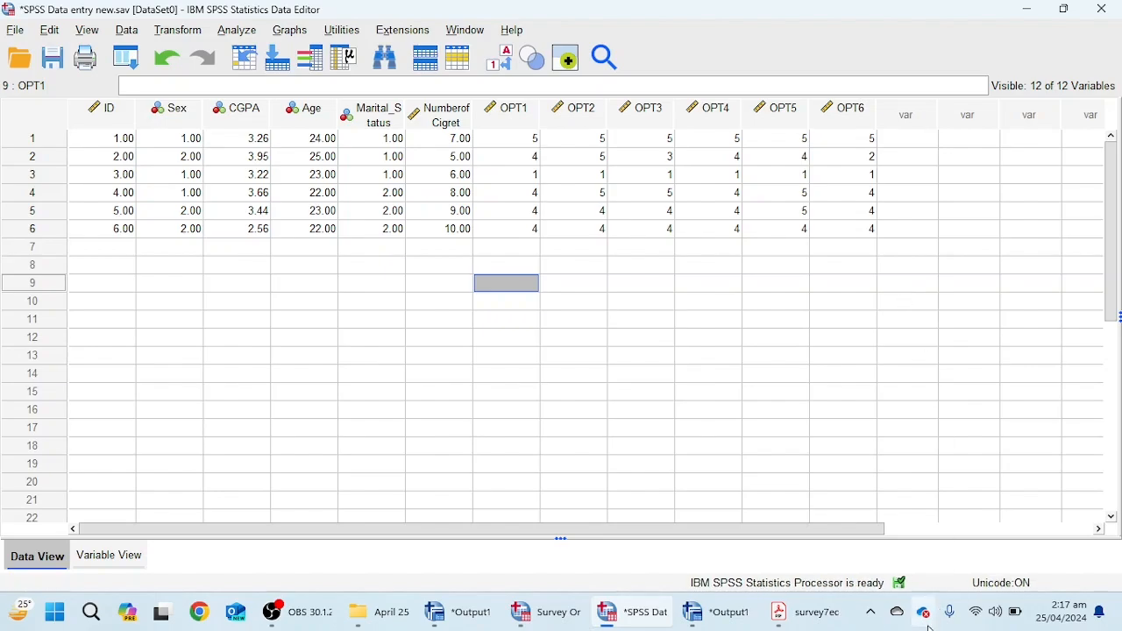
{"action": "left_click", "coordinate": [804, 613]}
{"action": "scroll", "coordinate": [605, 263], "scroll_direction": "down", "scroll_amount": 10}
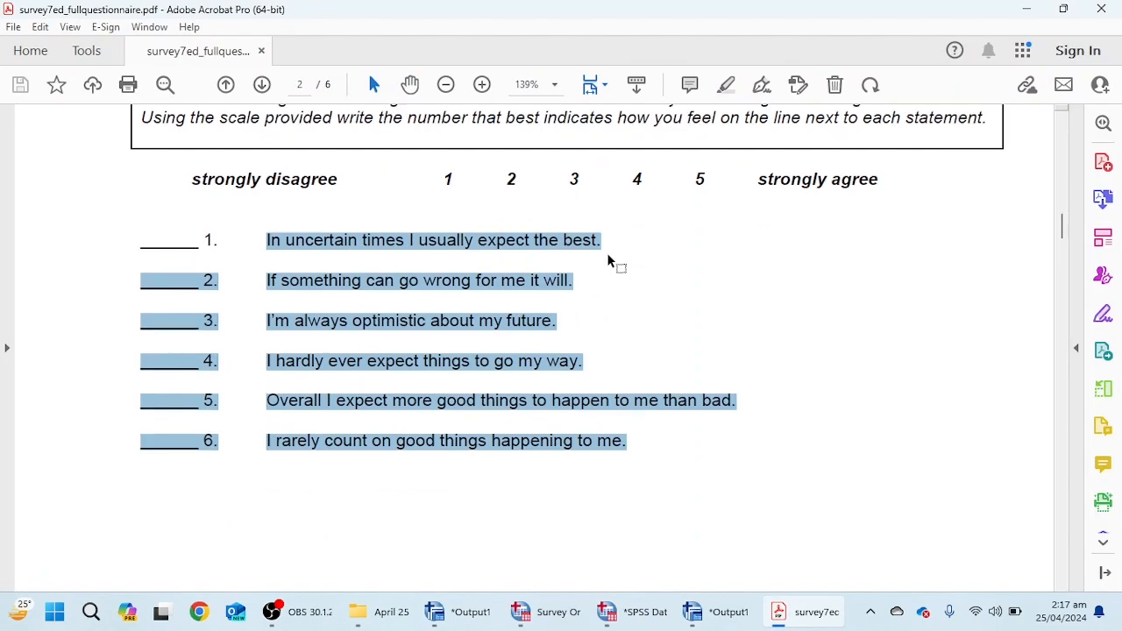
{"action": "scroll", "coordinate": [551, 267], "scroll_direction": "down", "scroll_amount": 12}
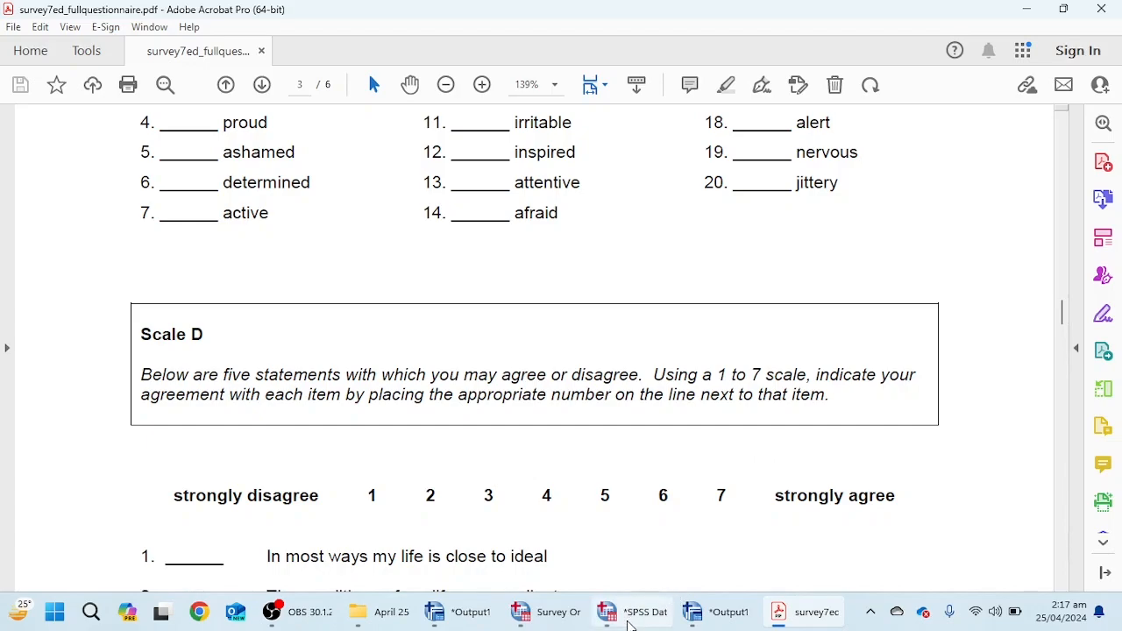
Set up Frequencies in Survey Original.sav for sex, age, marital status, child, highest education completed, source of stress and smoker, with APA style tables
{"action": "mouse_move", "coordinate": [554, 624]}
{"action": "left_click", "coordinate": [548, 535]}
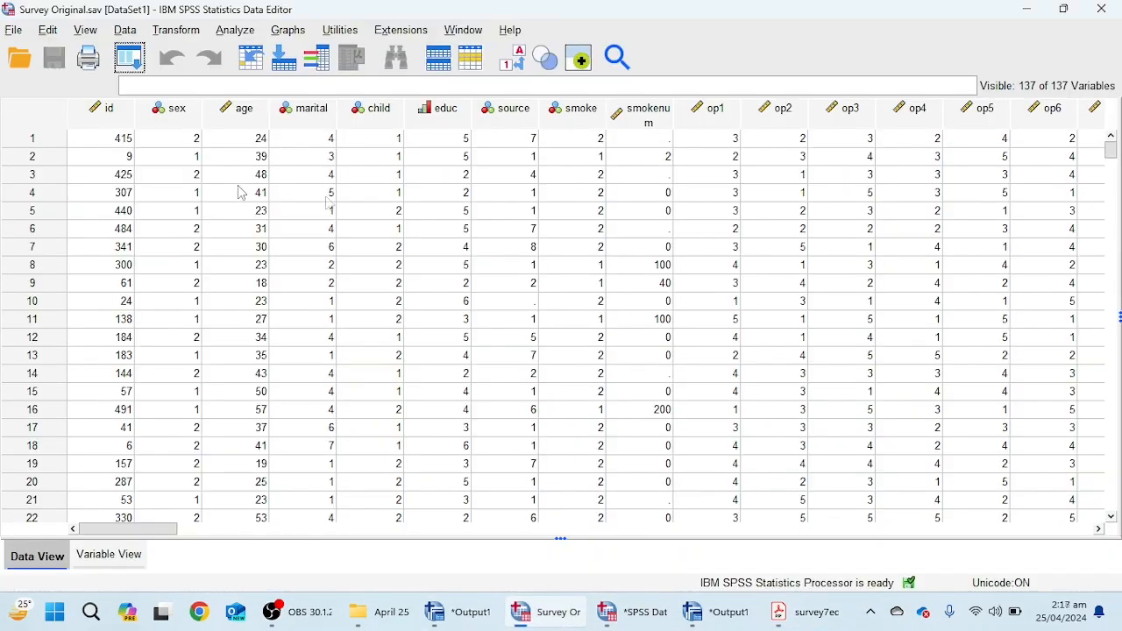
{"action": "left_click", "coordinate": [237, 35]}
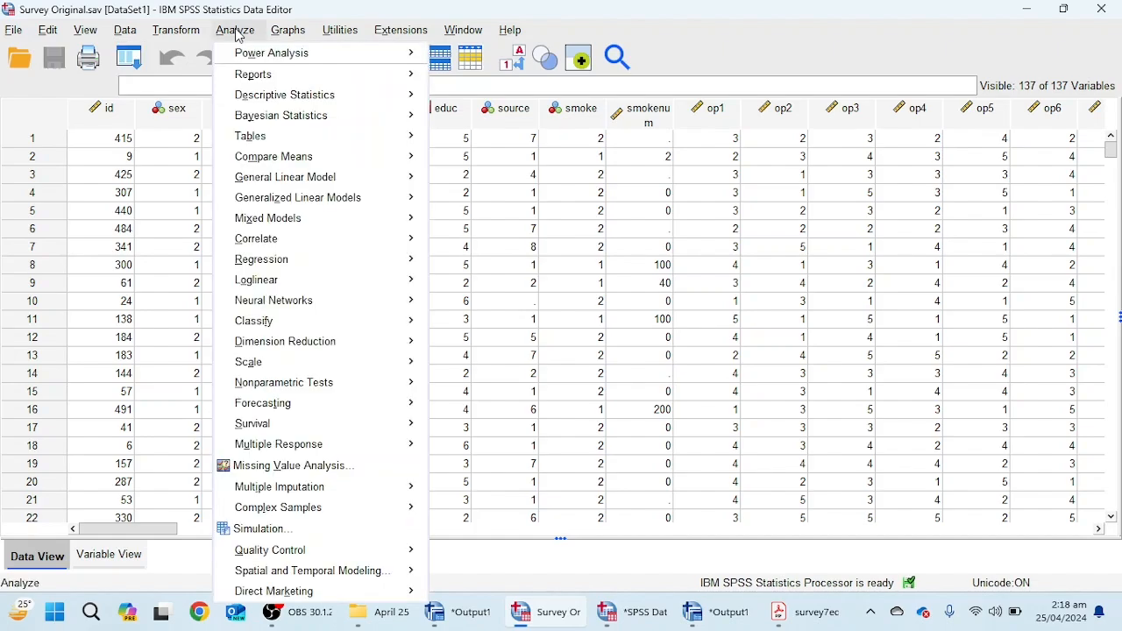
{"action": "mouse_move", "coordinate": [296, 99]}
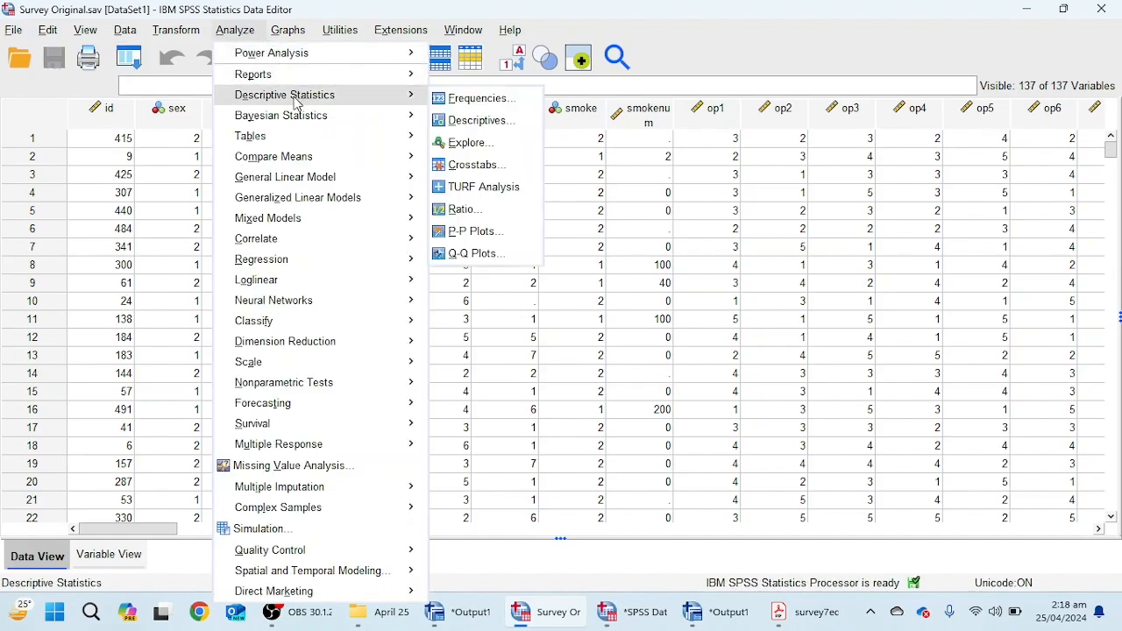
{"action": "left_click", "coordinate": [505, 103]}
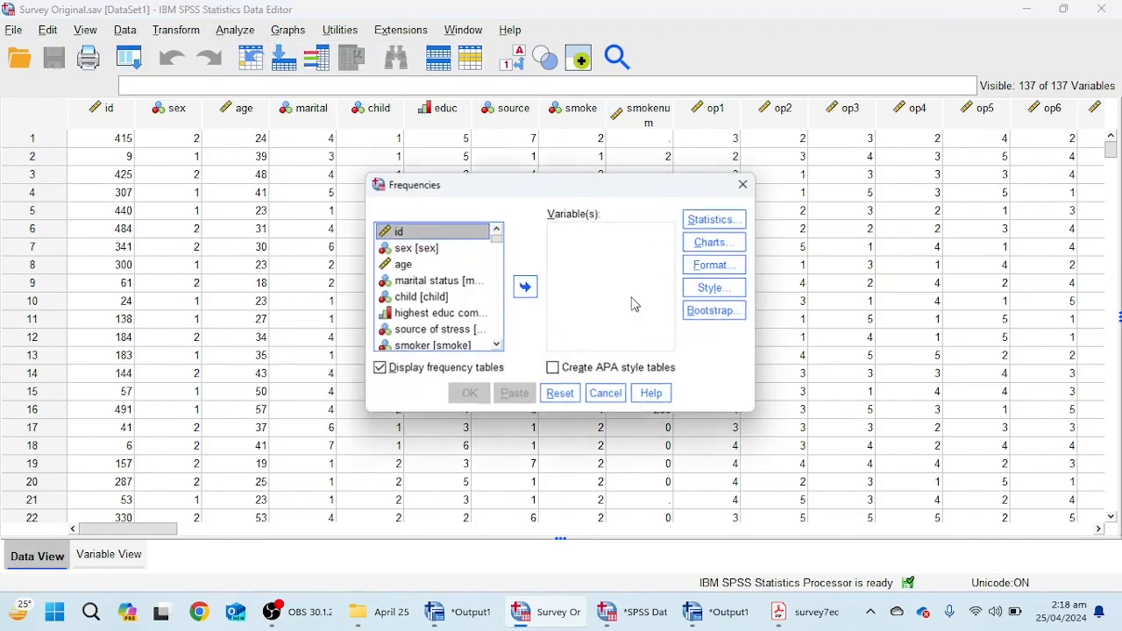
{"action": "left_click", "coordinate": [417, 249]}
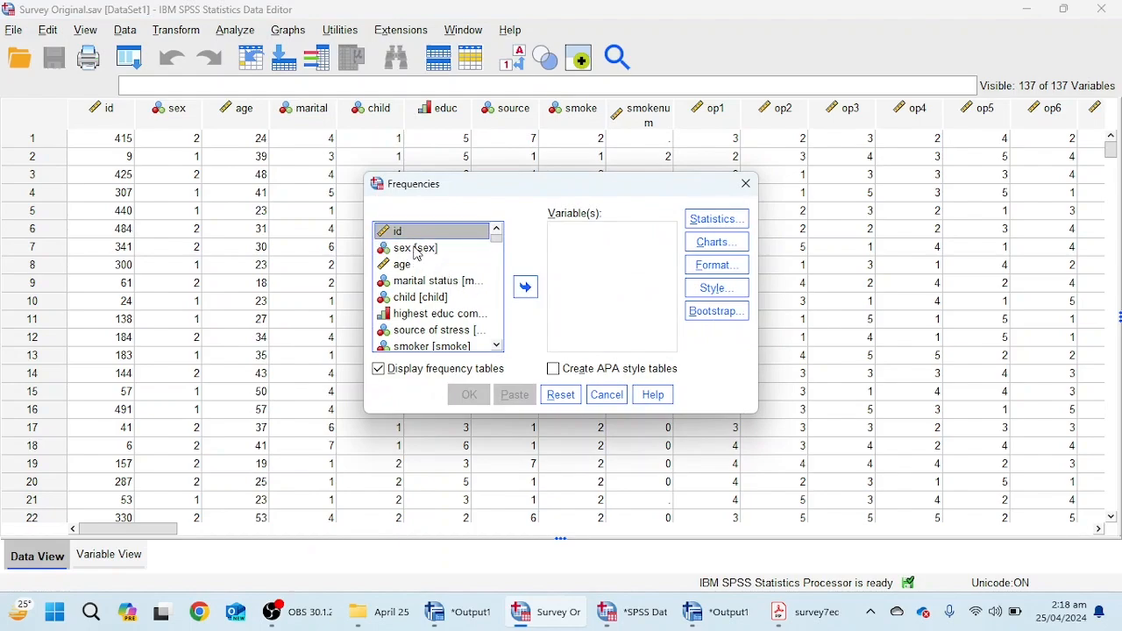
{"action": "left_click_drag", "start_coordinate": [419, 249], "coordinate": [435, 347]}
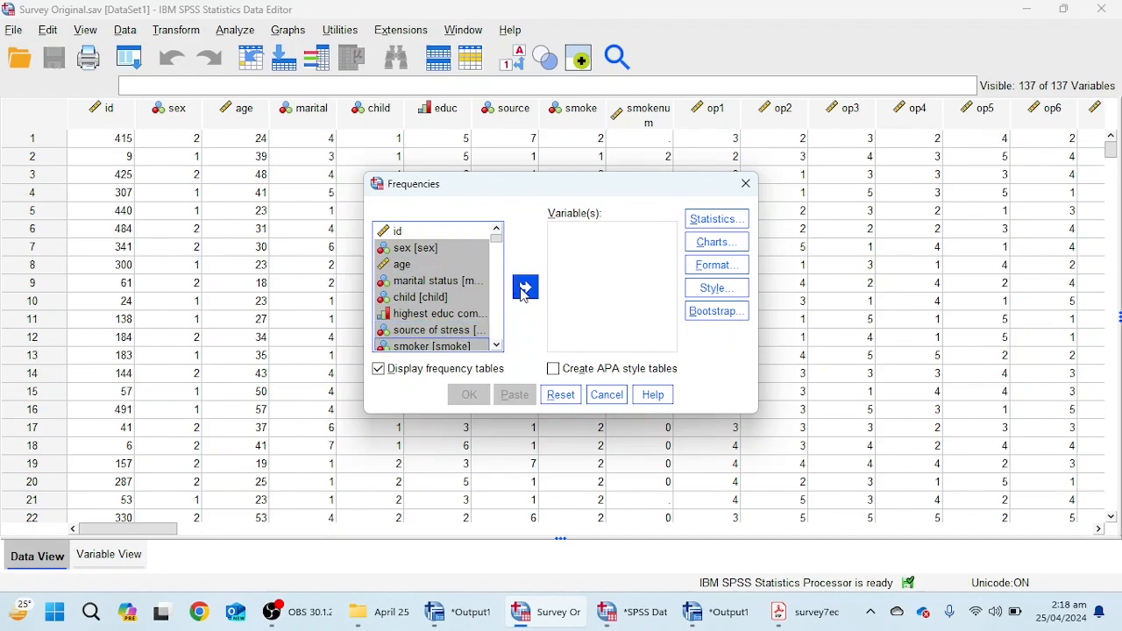
{"action": "left_click", "coordinate": [526, 289]}
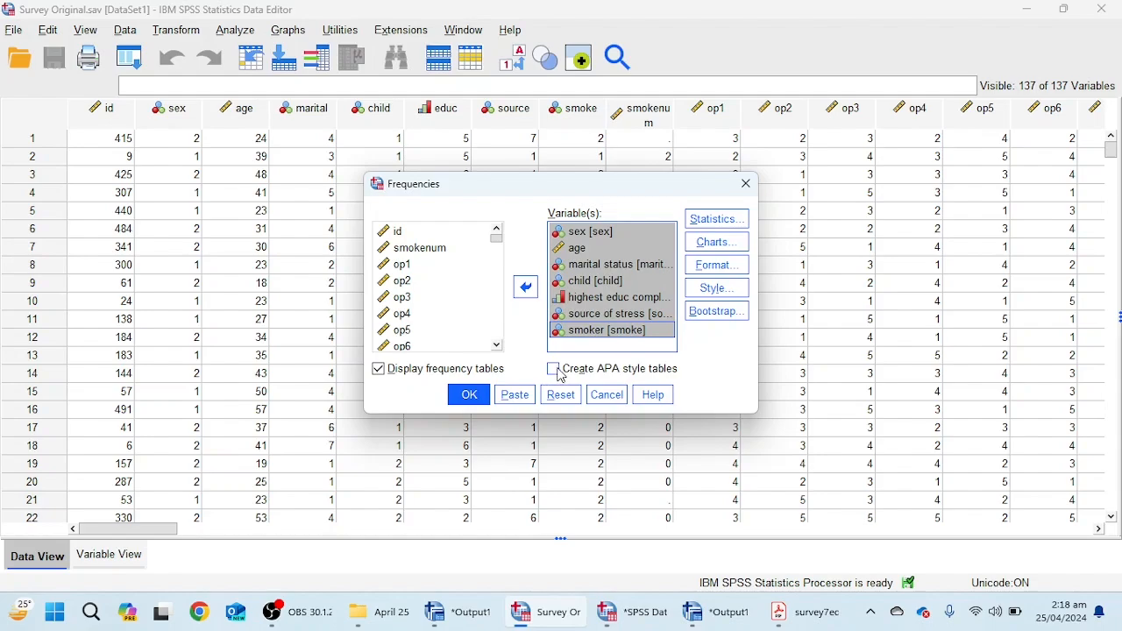
{"action": "left_click", "coordinate": [555, 369]}
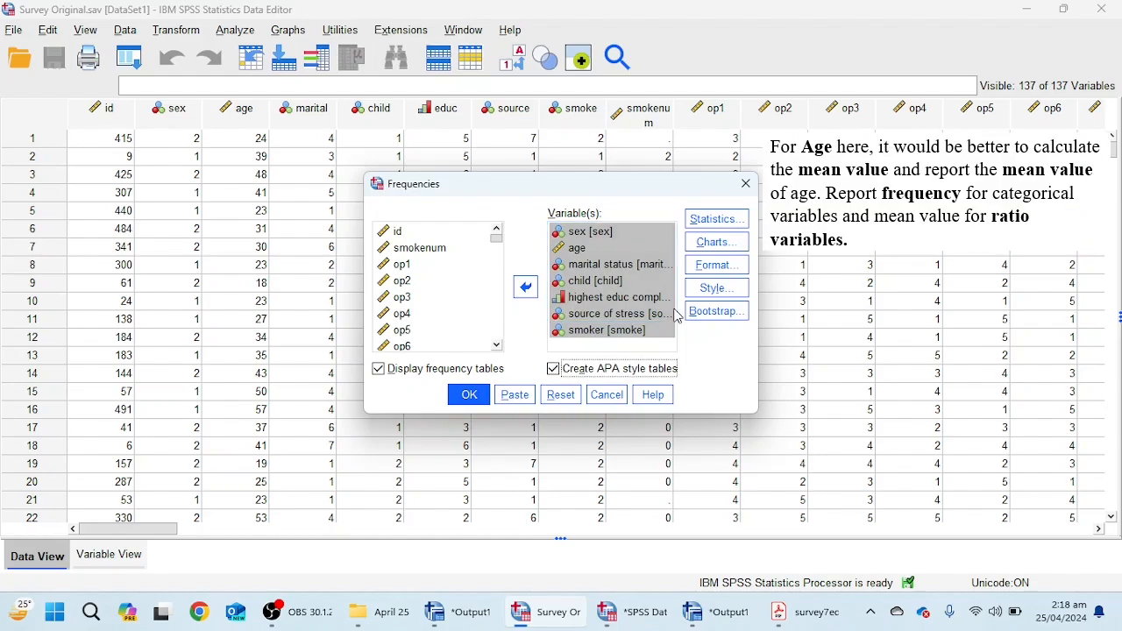
{"action": "left_click", "coordinate": [717, 219]}
{"action": "left_click", "coordinate": [626, 182]}
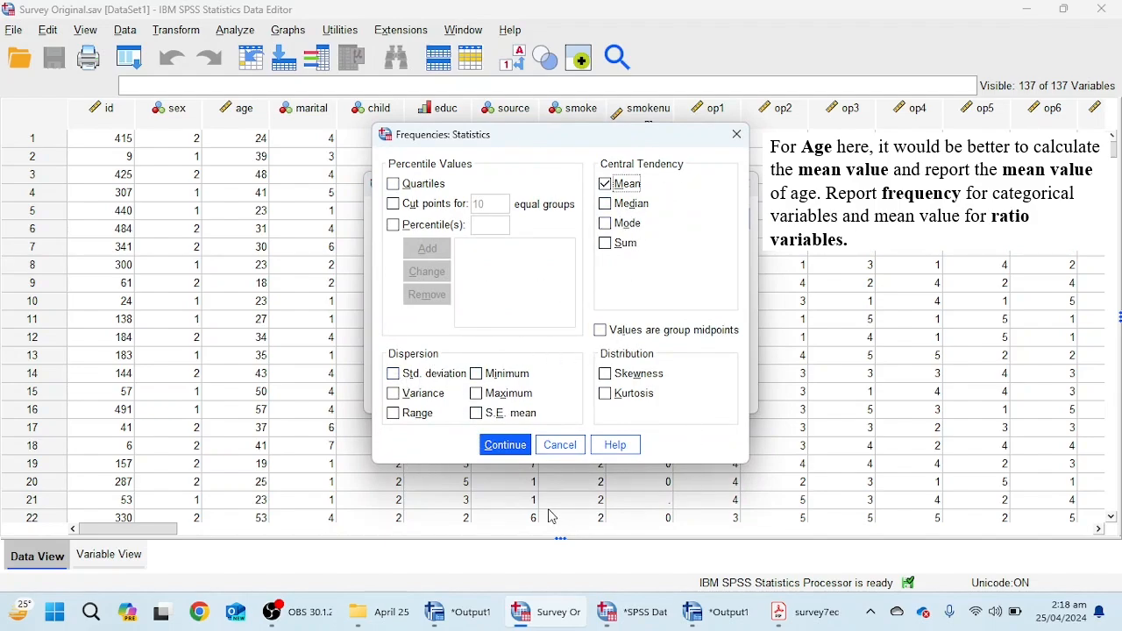
{"action": "left_click", "coordinate": [511, 446]}
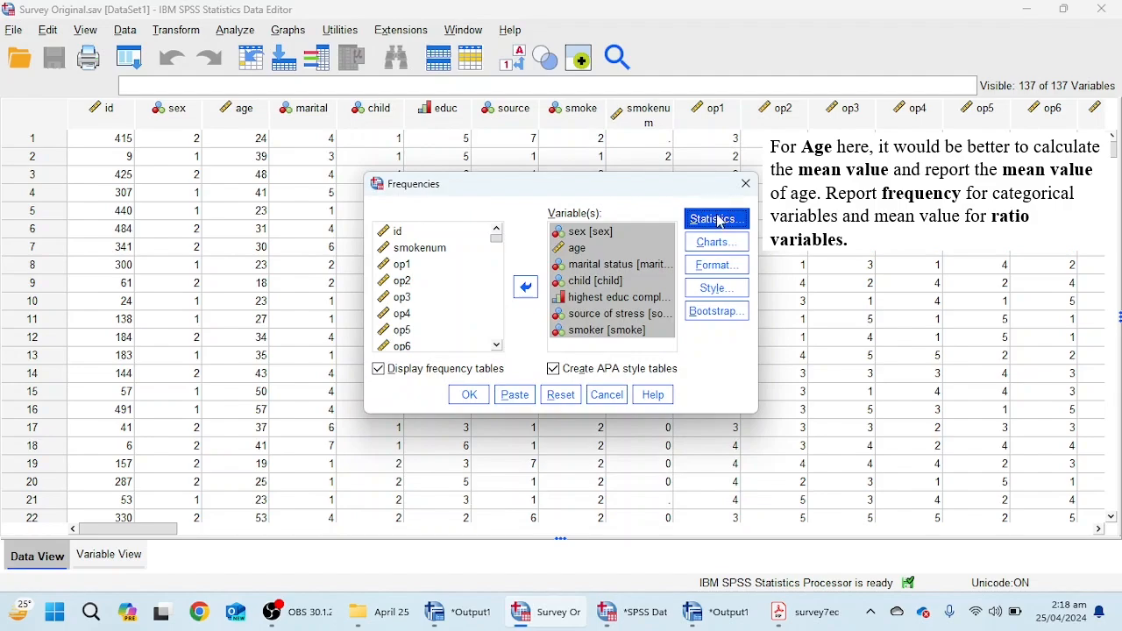
{"action": "left_click", "coordinate": [717, 218]}
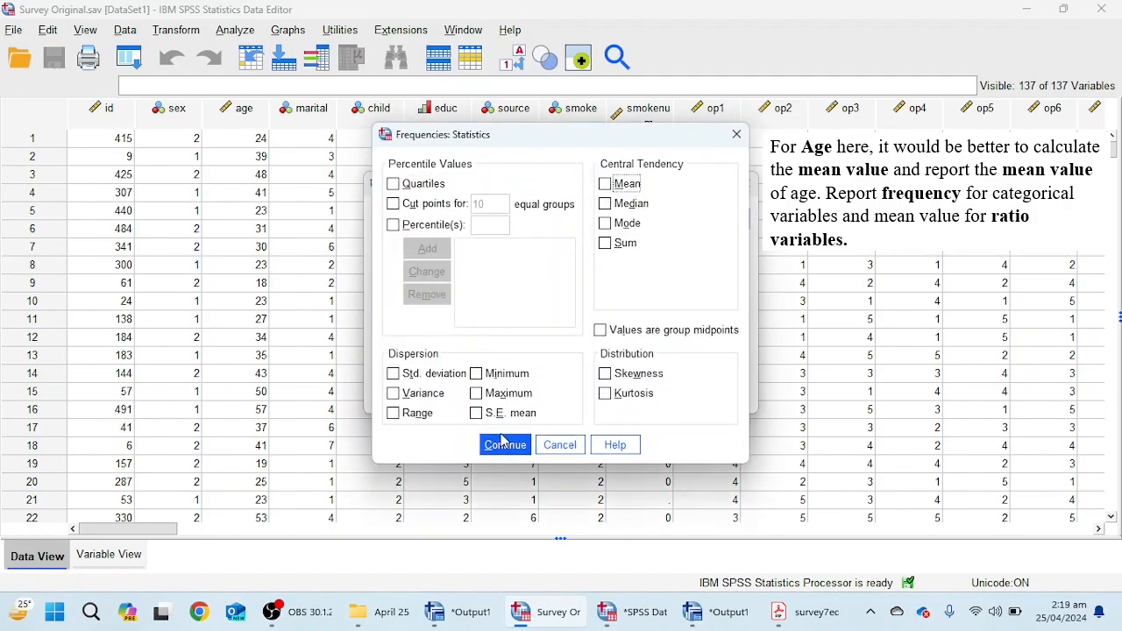
{"action": "left_click", "coordinate": [506, 446]}
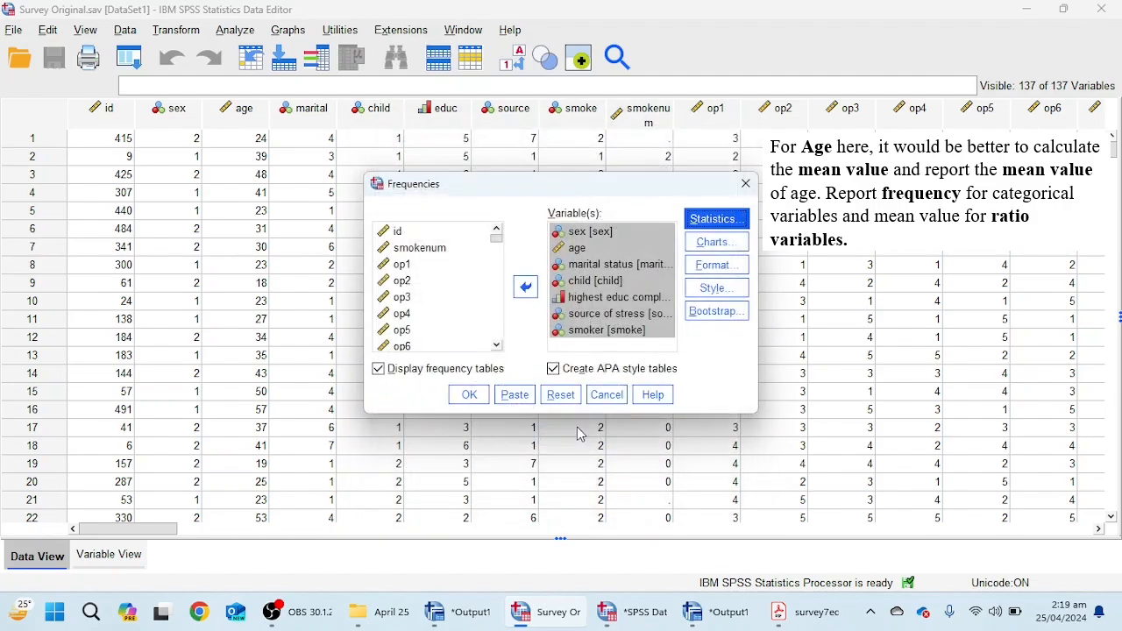
Run the Frequencies analysis and review the output tables from sex through smoker
{"action": "left_click", "coordinate": [470, 397]}
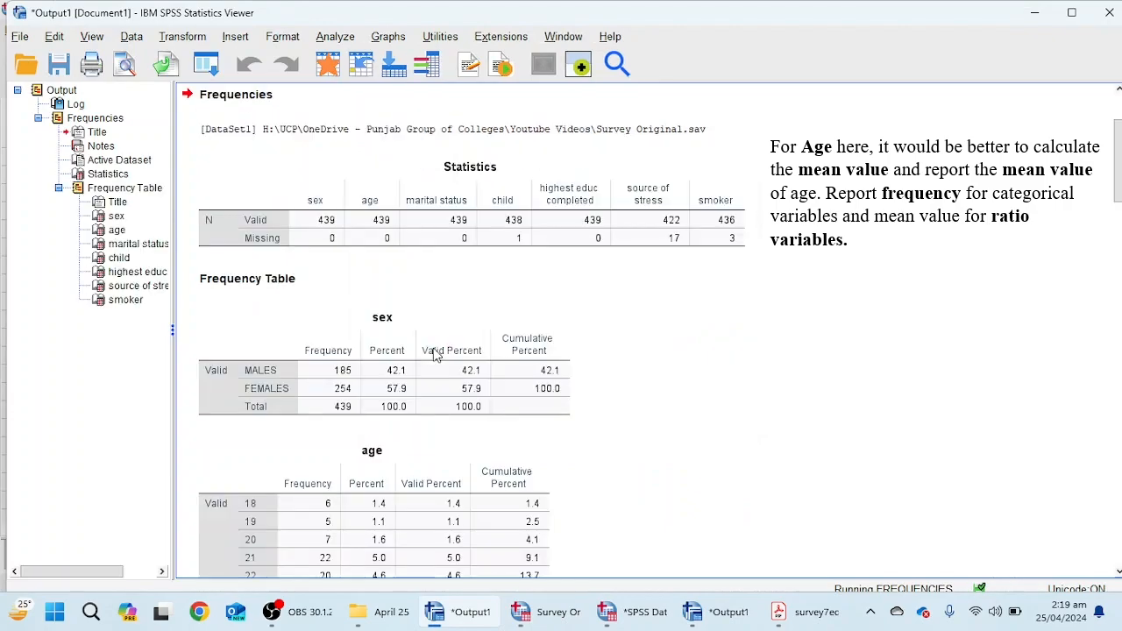
{"action": "scroll", "coordinate": [513, 303], "scroll_direction": "up", "scroll_amount": 20}
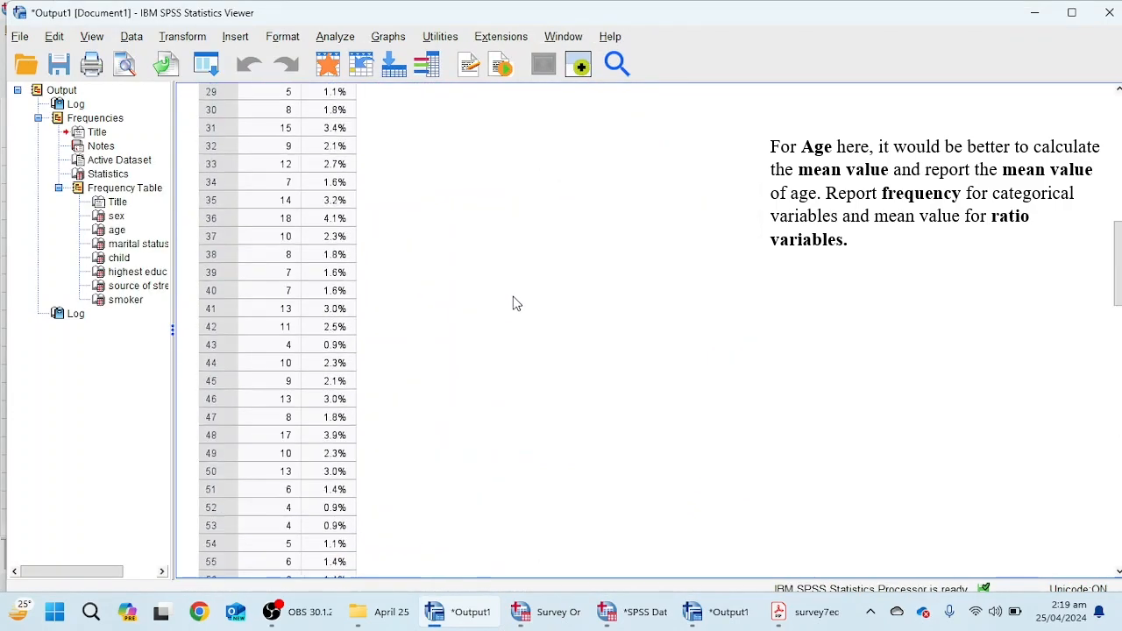
{"action": "scroll", "coordinate": [517, 299], "scroll_direction": "down", "scroll_amount": 8}
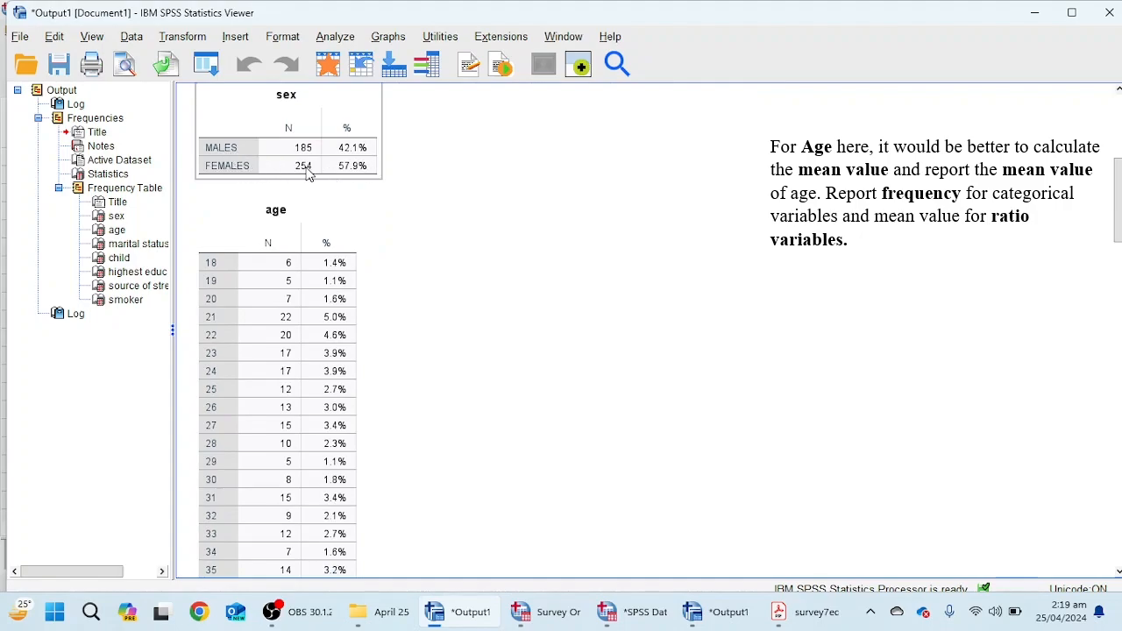
{"action": "scroll", "coordinate": [416, 306], "scroll_direction": "down", "scroll_amount": 15}
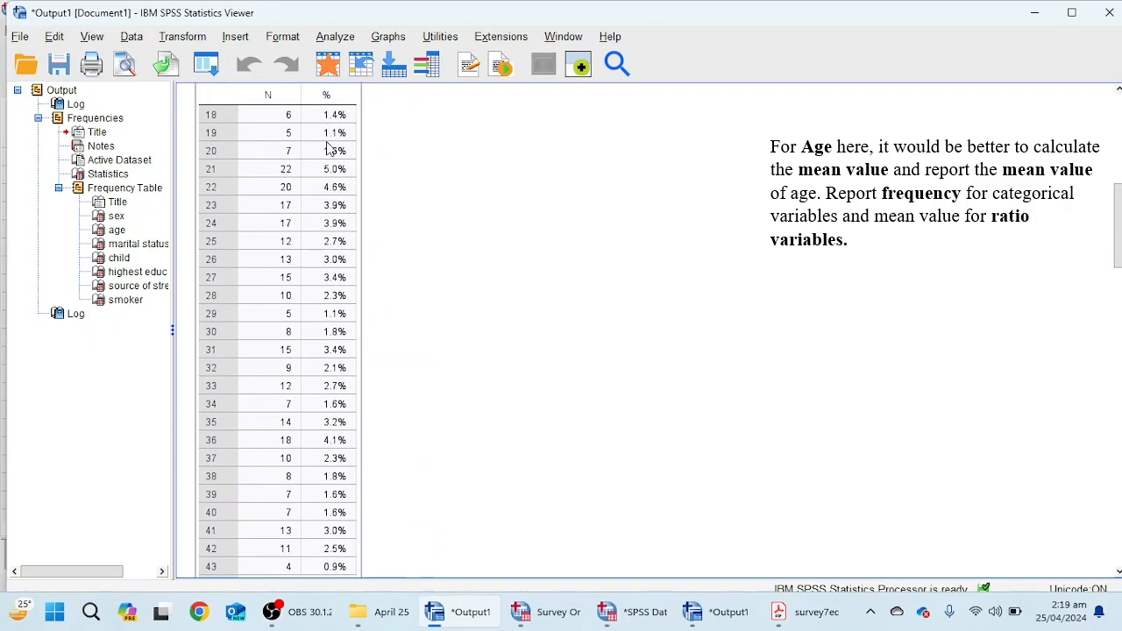
{"action": "scroll", "coordinate": [247, 326], "scroll_direction": "down", "scroll_amount": 10}
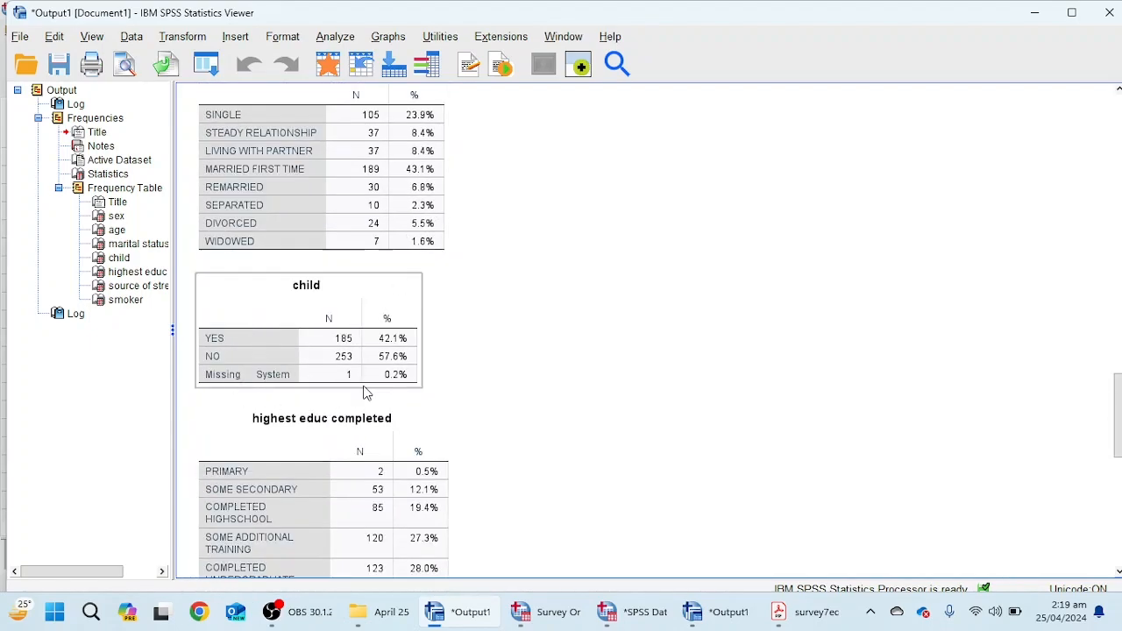
{"action": "scroll", "coordinate": [365, 386], "scroll_direction": "down", "scroll_amount": 3}
{"action": "scroll", "coordinate": [318, 219], "scroll_direction": "up", "scroll_amount": 1}
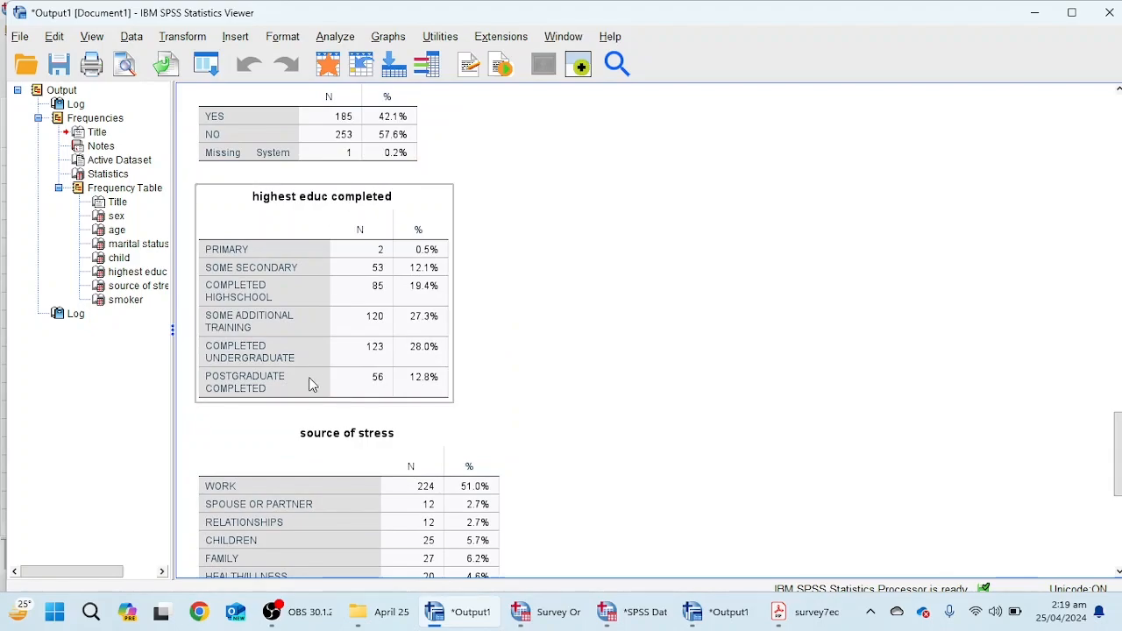
{"action": "scroll", "coordinate": [327, 368], "scroll_direction": "down", "scroll_amount": 3}
{"action": "scroll", "coordinate": [369, 403], "scroll_direction": "down", "scroll_amount": 4}
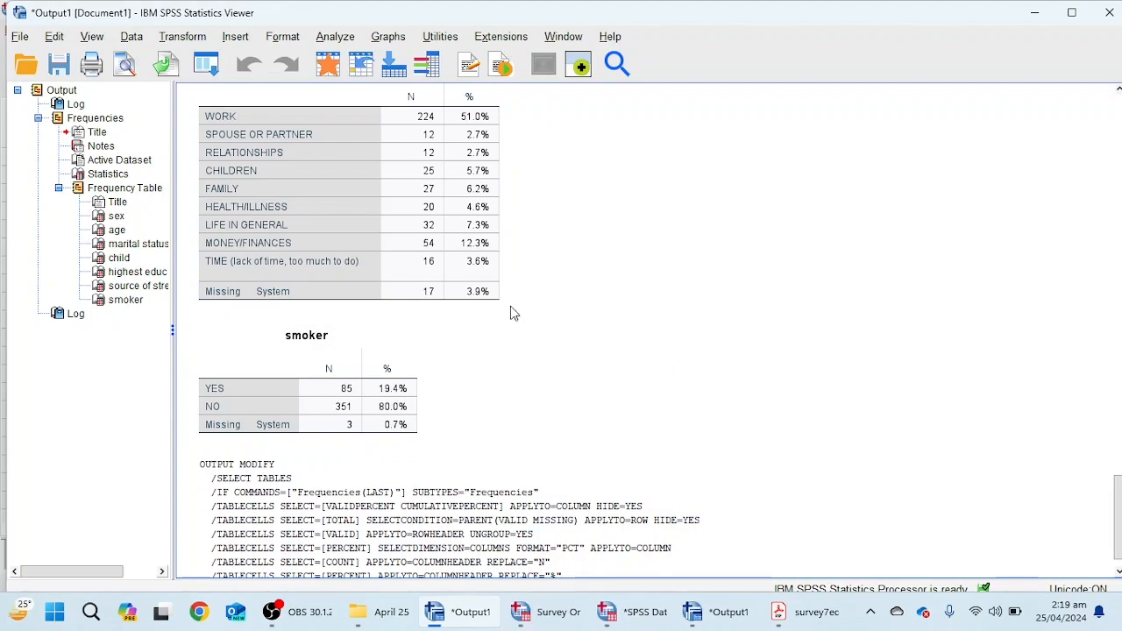
{"action": "left_click", "coordinate": [634, 612]}
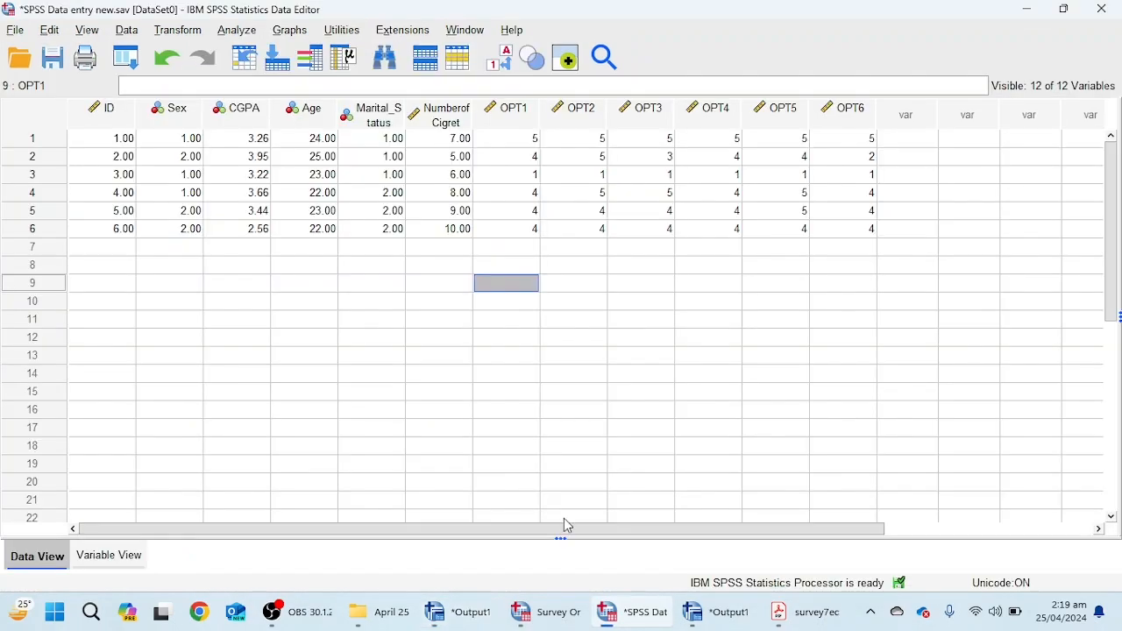
{"action": "left_click", "coordinate": [554, 607]}
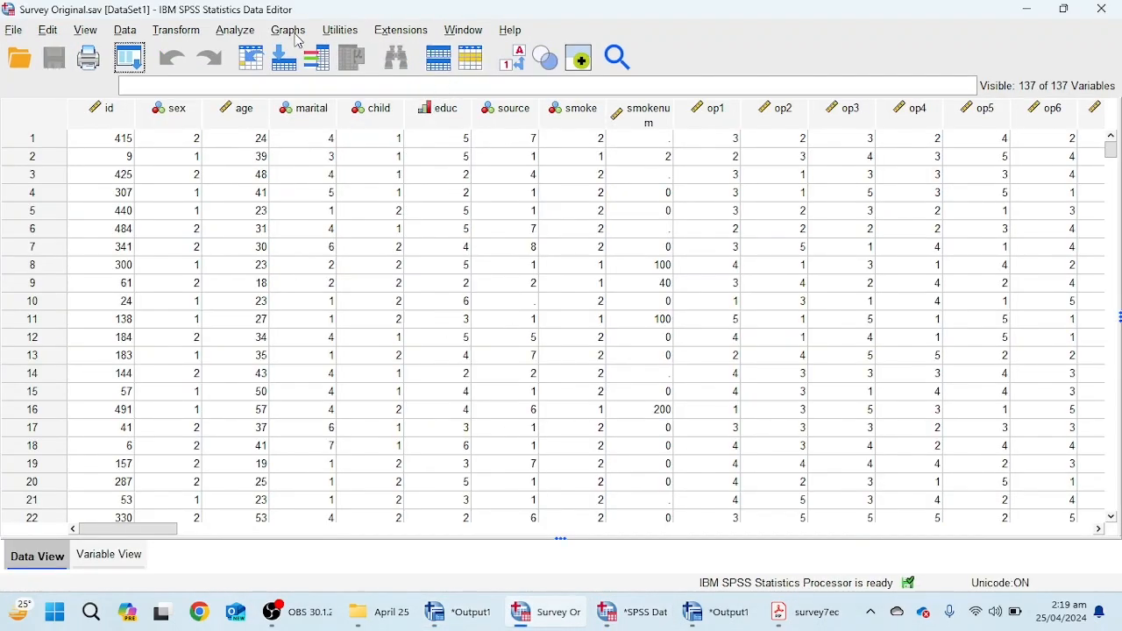
{"action": "left_click", "coordinate": [126, 31]}
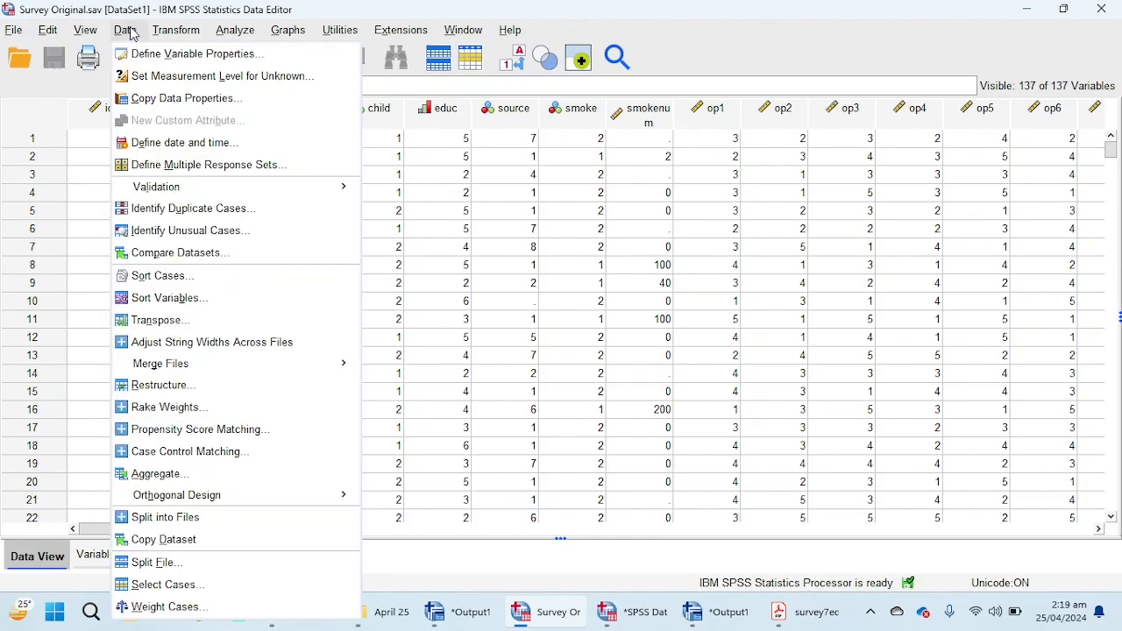
{"action": "mouse_move", "coordinate": [176, 31]}
{"action": "mouse_move", "coordinate": [130, 35]}
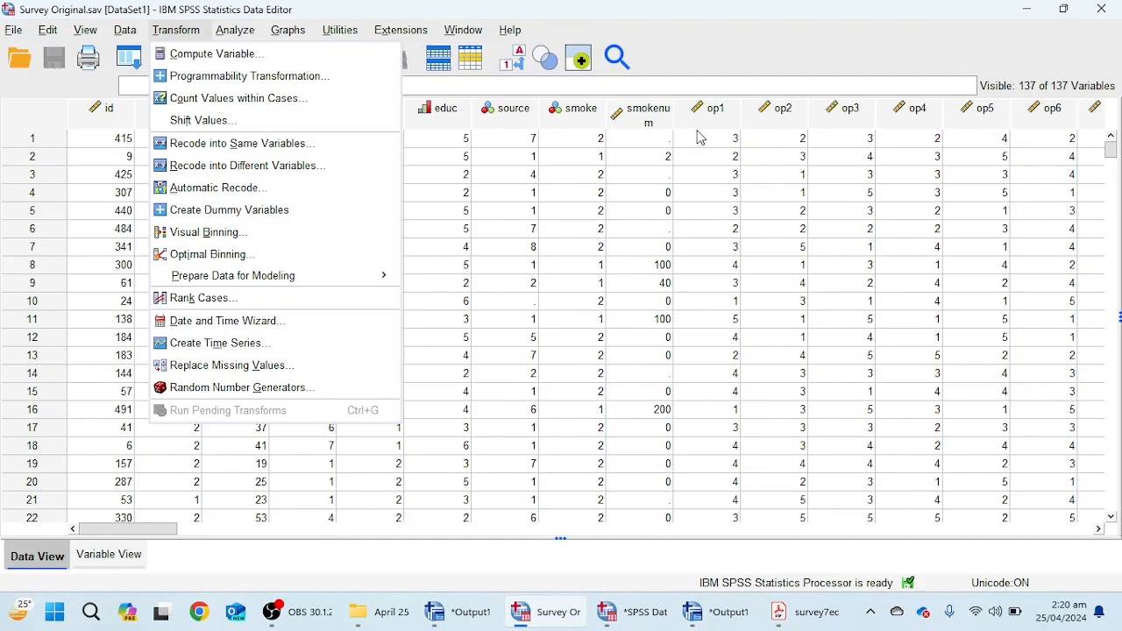
Switch to the SPSS Data entry new dataset and start Compute Variable, showing variable names instead of labels in its list
{"action": "left_click", "coordinate": [631, 612]}
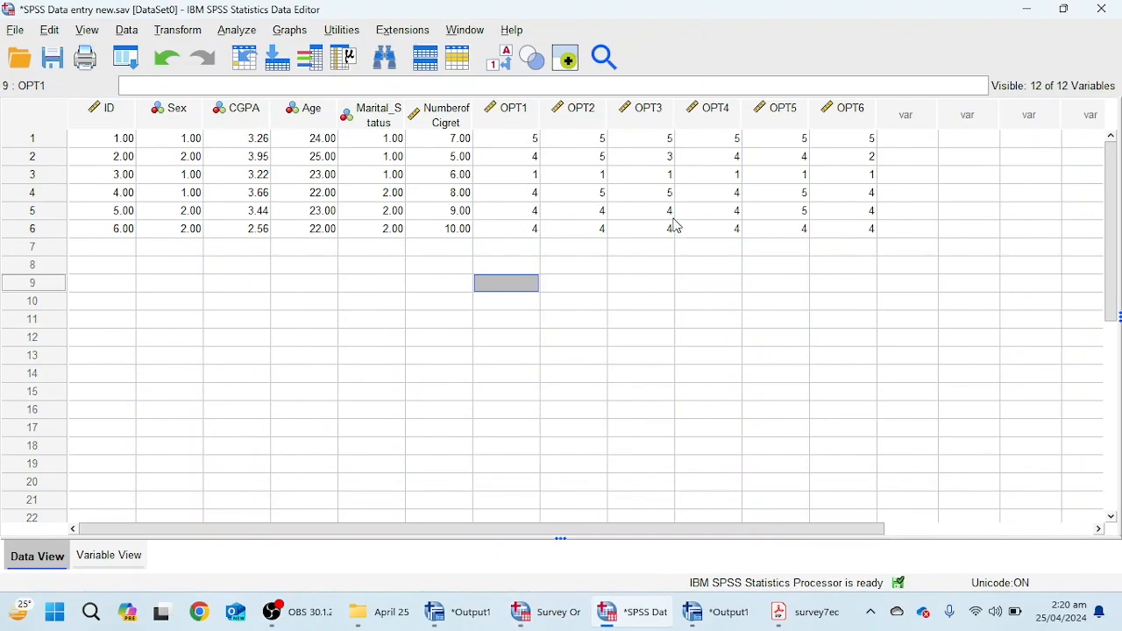
{"action": "left_click", "coordinate": [186, 29]}
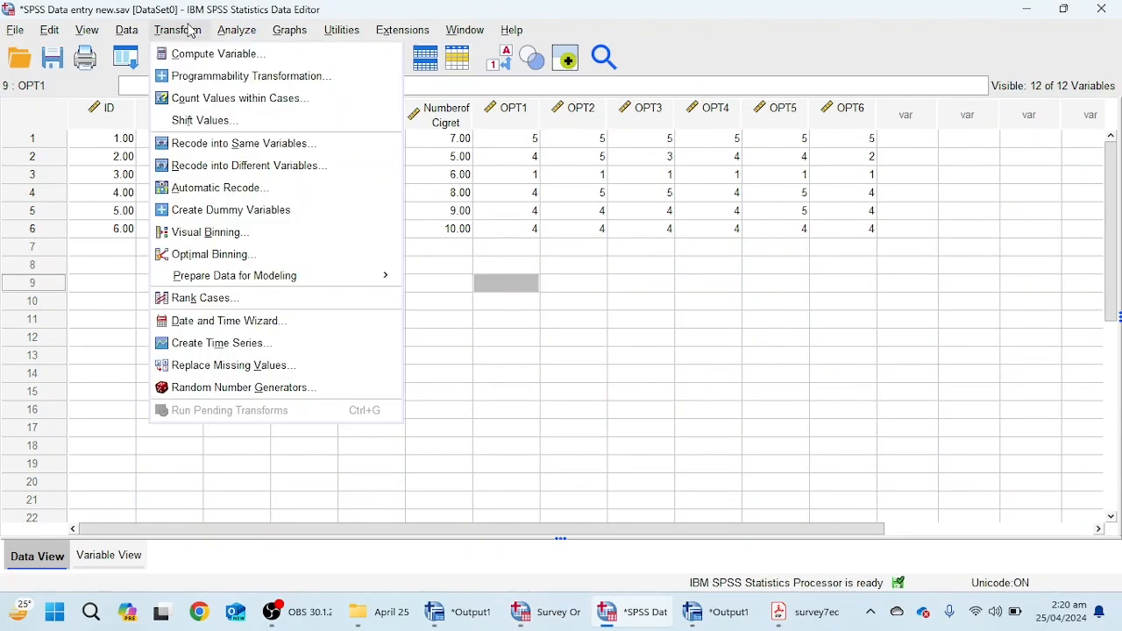
{"action": "left_click", "coordinate": [218, 54]}
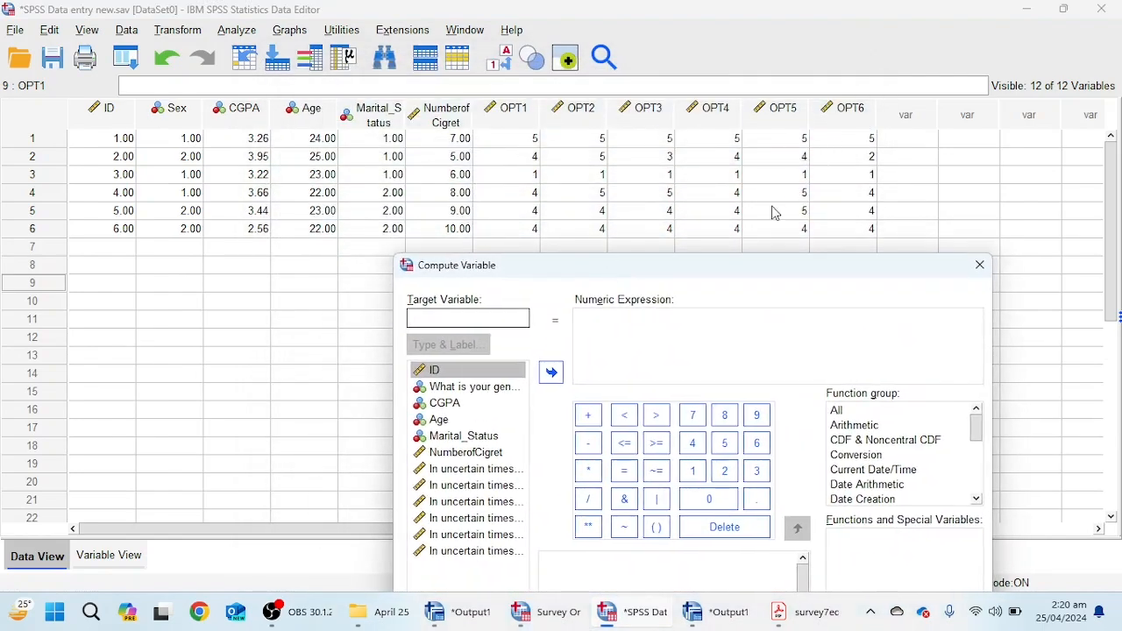
{"action": "left_click", "coordinate": [465, 474]}
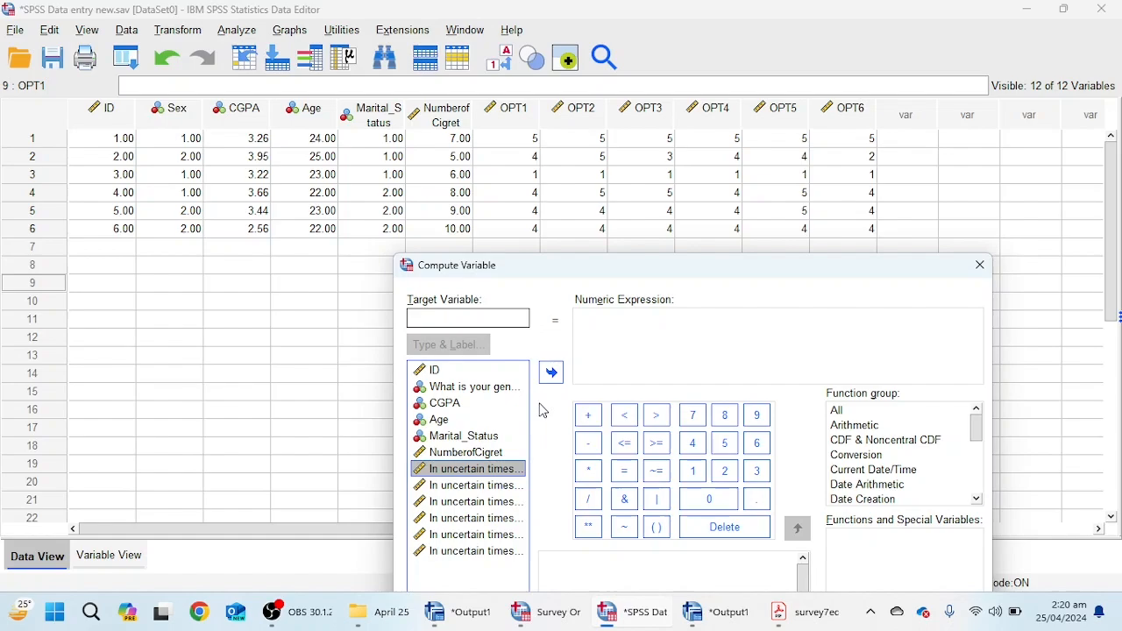
{"action": "right_click", "coordinate": [453, 473]}
{"action": "left_click", "coordinate": [456, 508]}
{"action": "right_click", "coordinate": [480, 490]}
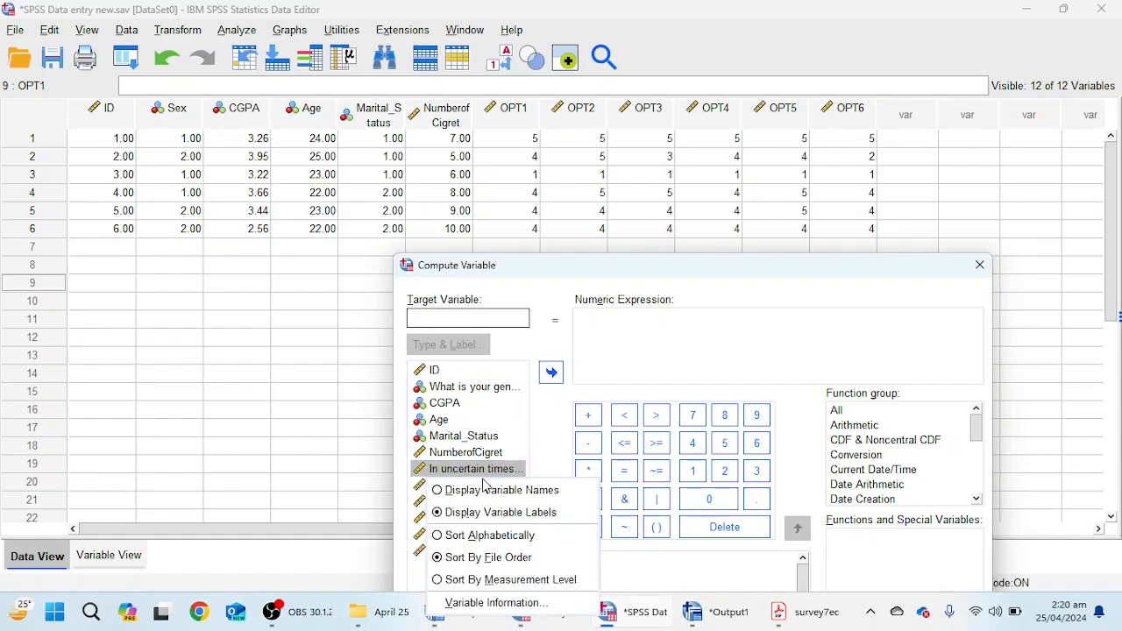
{"action": "left_click", "coordinate": [482, 489]}
Define the target variable Optimism with the numeric expression OPT1 + OPT2 + OPT3 + OPT4 + OPT5 + OPT6
{"action": "left_click", "coordinate": [552, 377]}
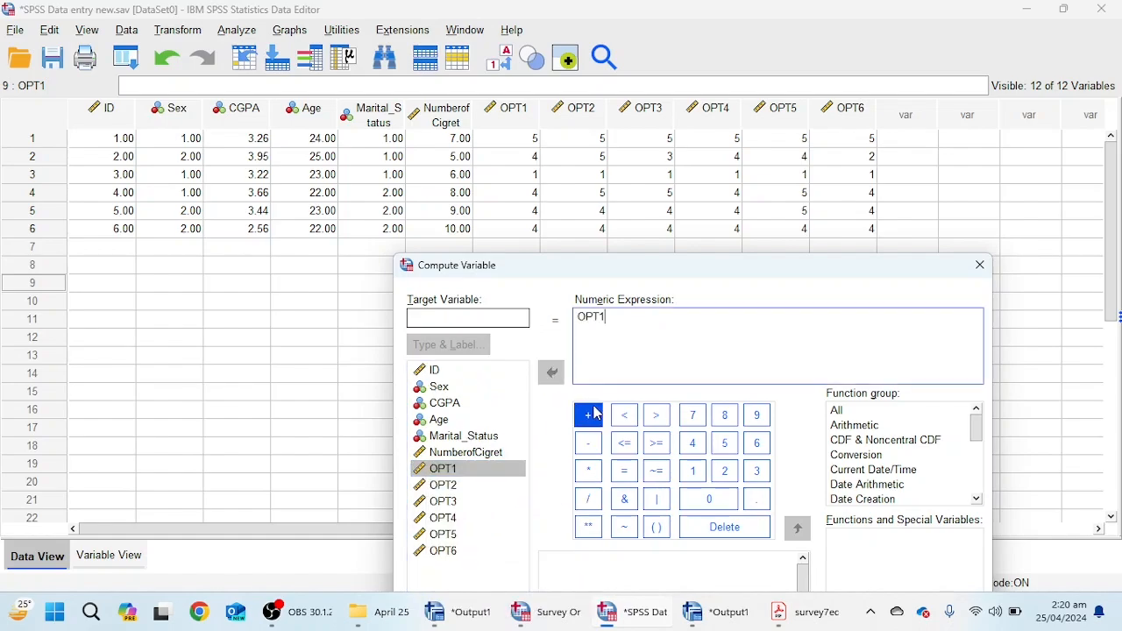
{"action": "left_click", "coordinate": [588, 416]}
{"action": "left_click", "coordinate": [467, 485]}
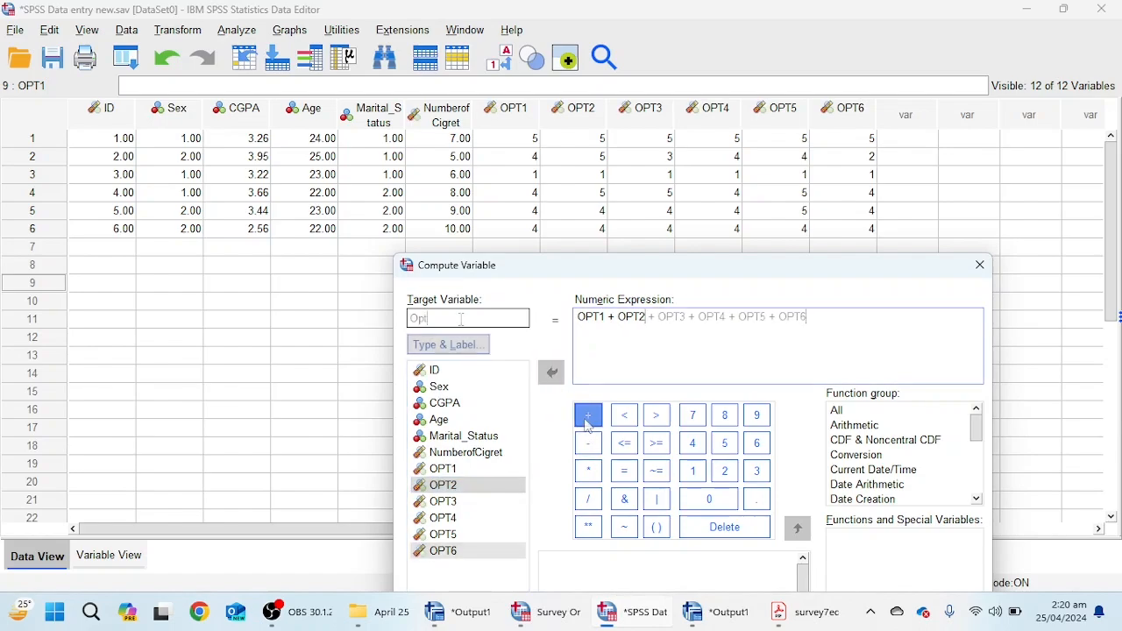
{"action": "type", "text": "imism"}
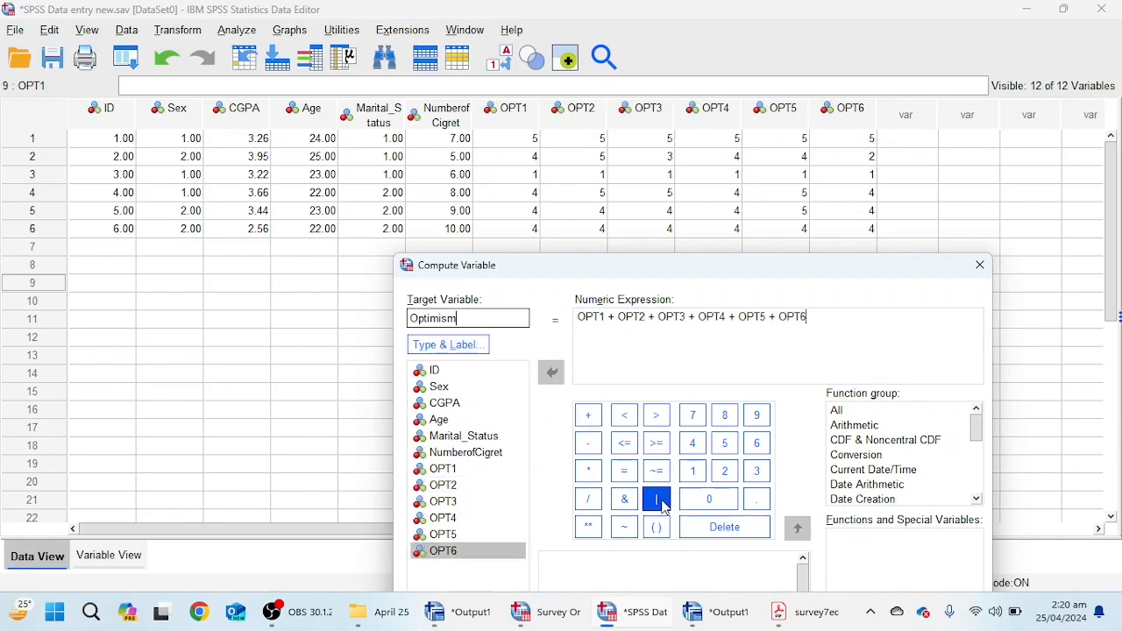
{"action": "left_click_drag", "start_coordinate": [780, 275], "coordinate": [697, 106]}
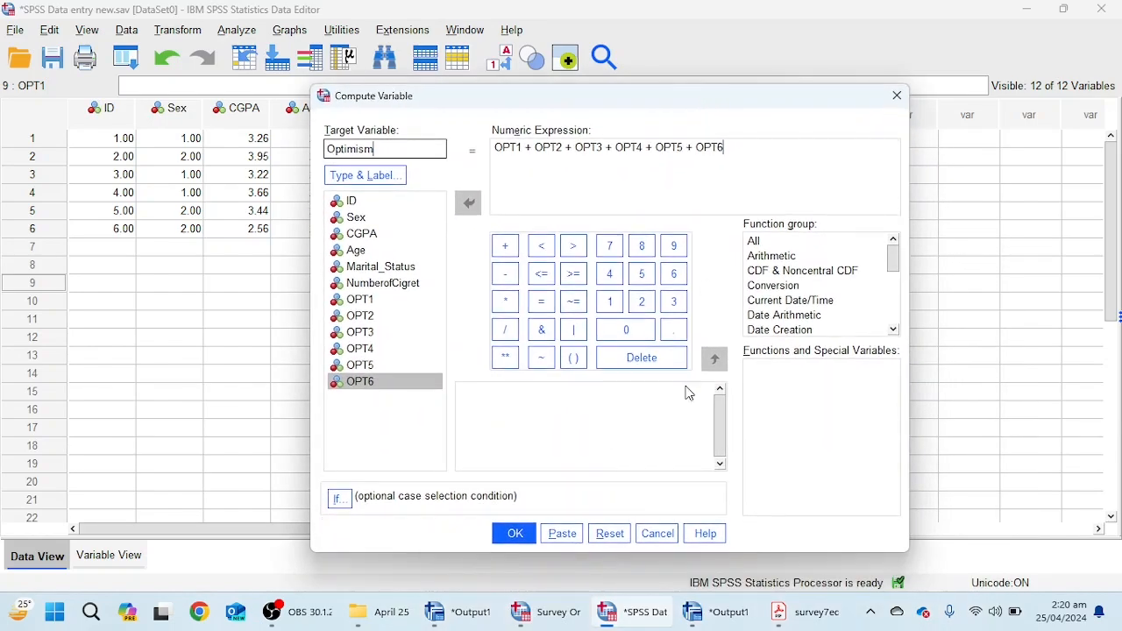
Run the computation and inspect the Optimism column in the SPSS Data entry new dataset against the OPT items
{"action": "left_click", "coordinate": [515, 534]}
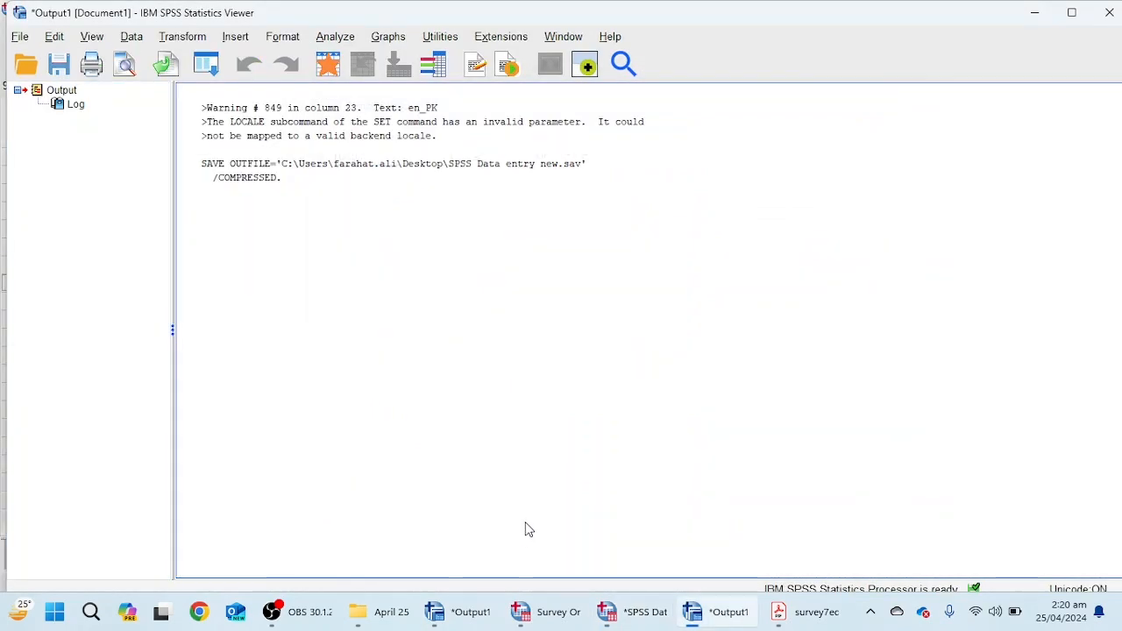
{"action": "left_click", "coordinate": [635, 612]}
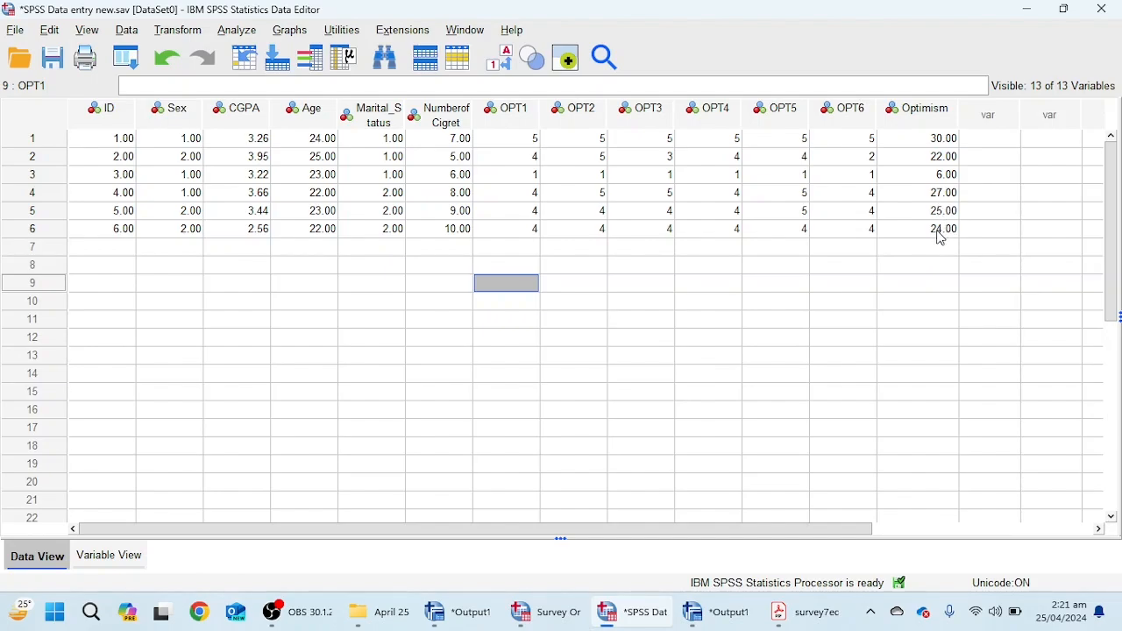
{"action": "left_click", "coordinate": [931, 117]}
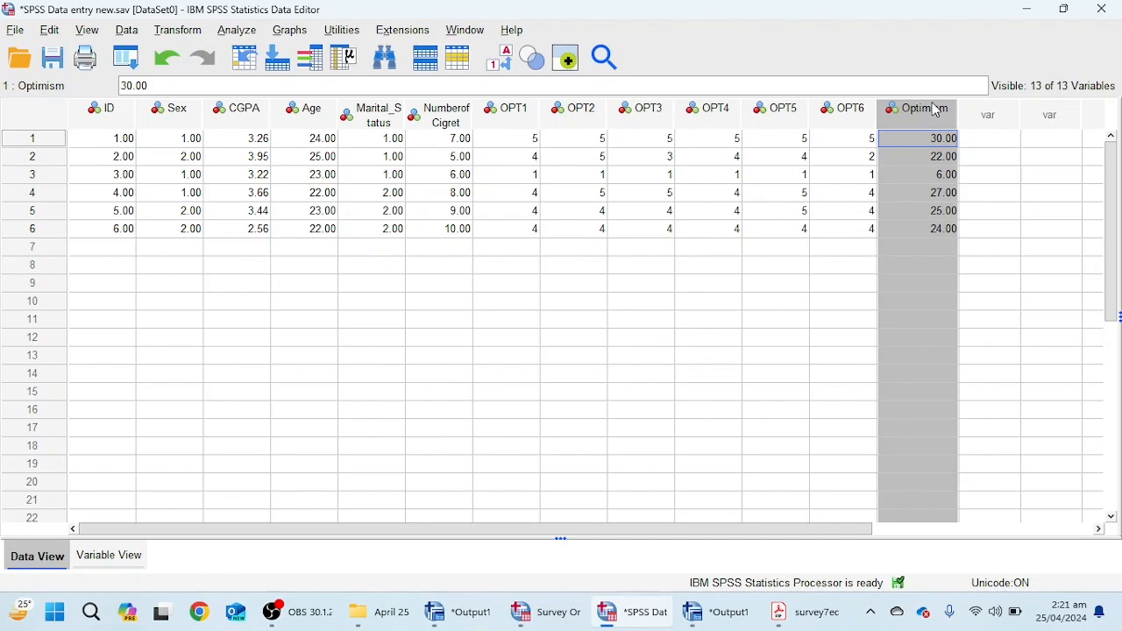
{"action": "left_click", "coordinate": [569, 119]}
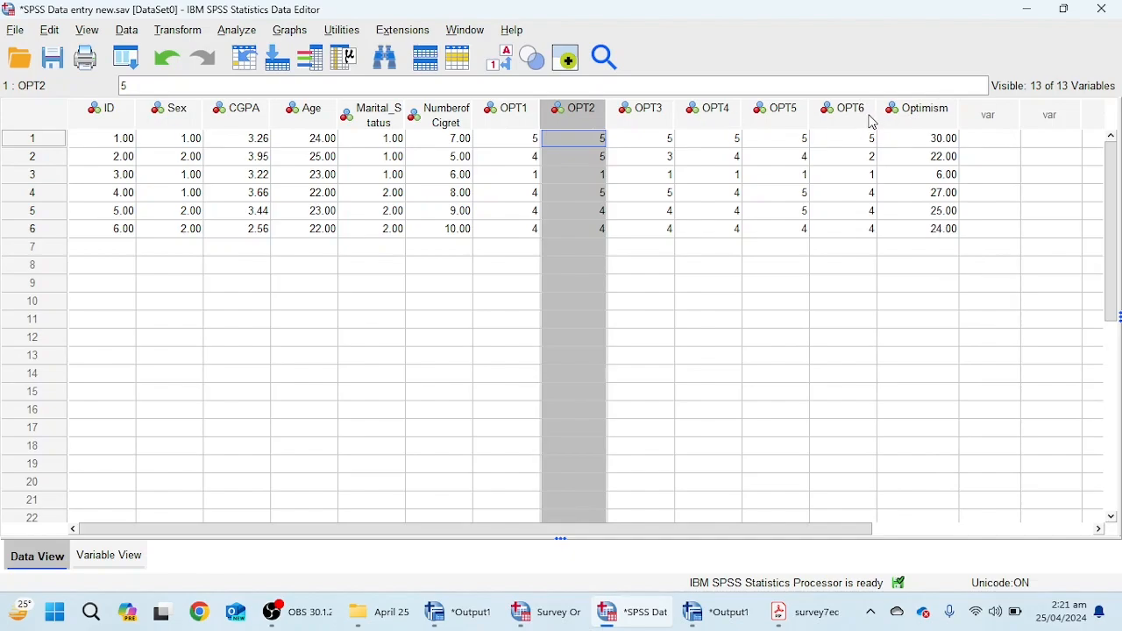
{"action": "left_click", "coordinate": [941, 116]}
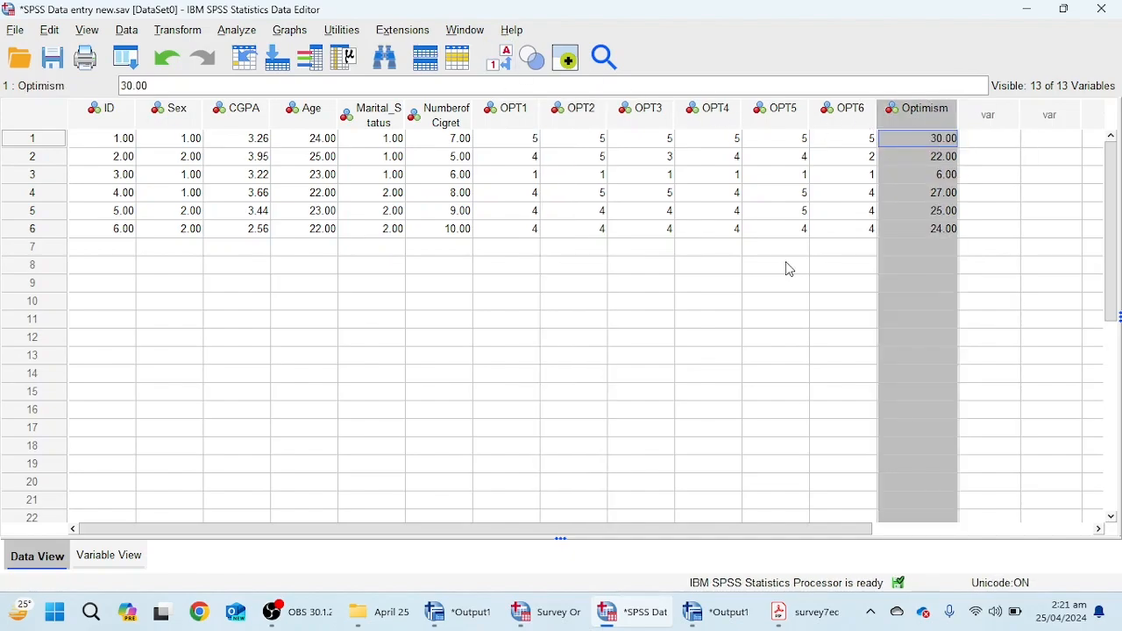
{"action": "left_click", "coordinate": [574, 319]}
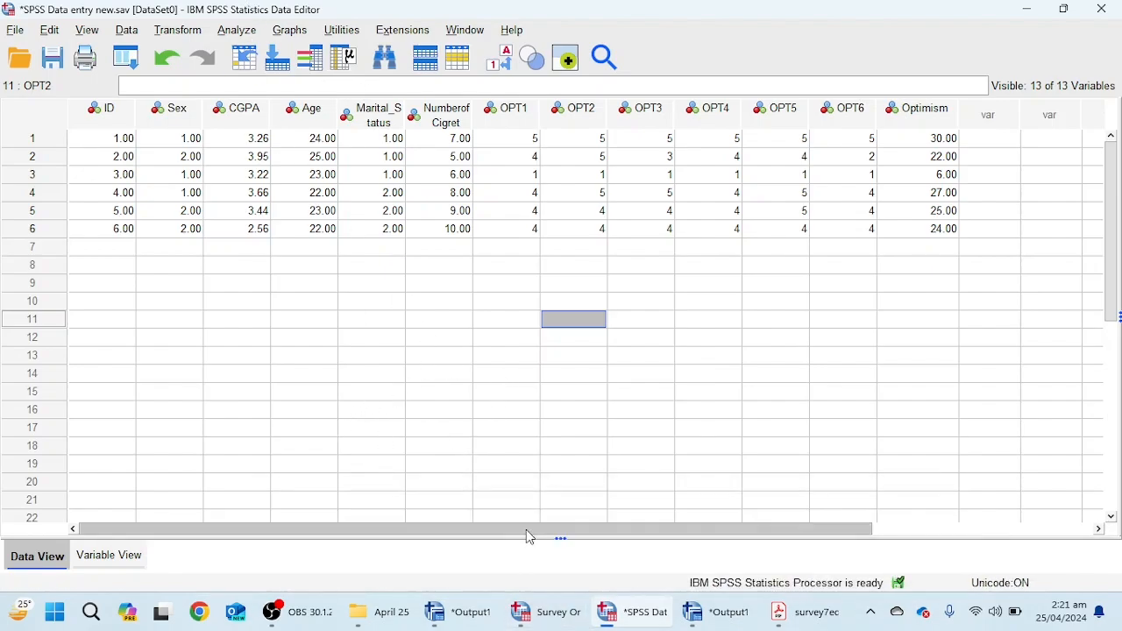
Switch to the Survey Original dataset and set up a Reliability Analysis with lifsat1 through lifsat5 as the items
{"action": "left_click", "coordinate": [543, 611]}
{"action": "left_click", "coordinate": [237, 31]}
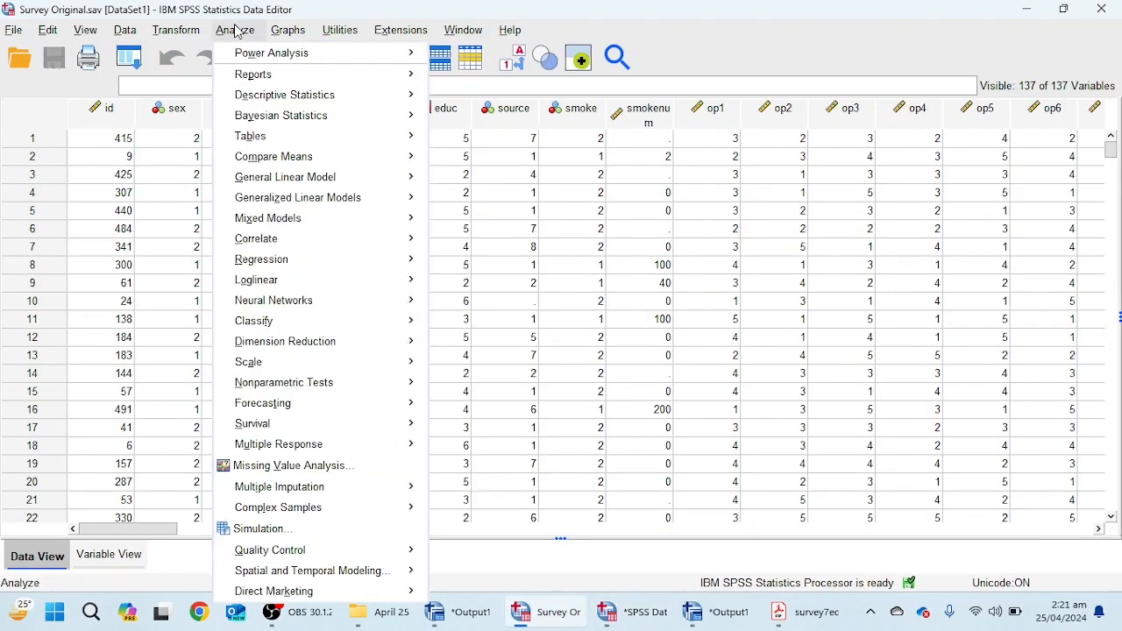
{"action": "mouse_move", "coordinate": [283, 330]}
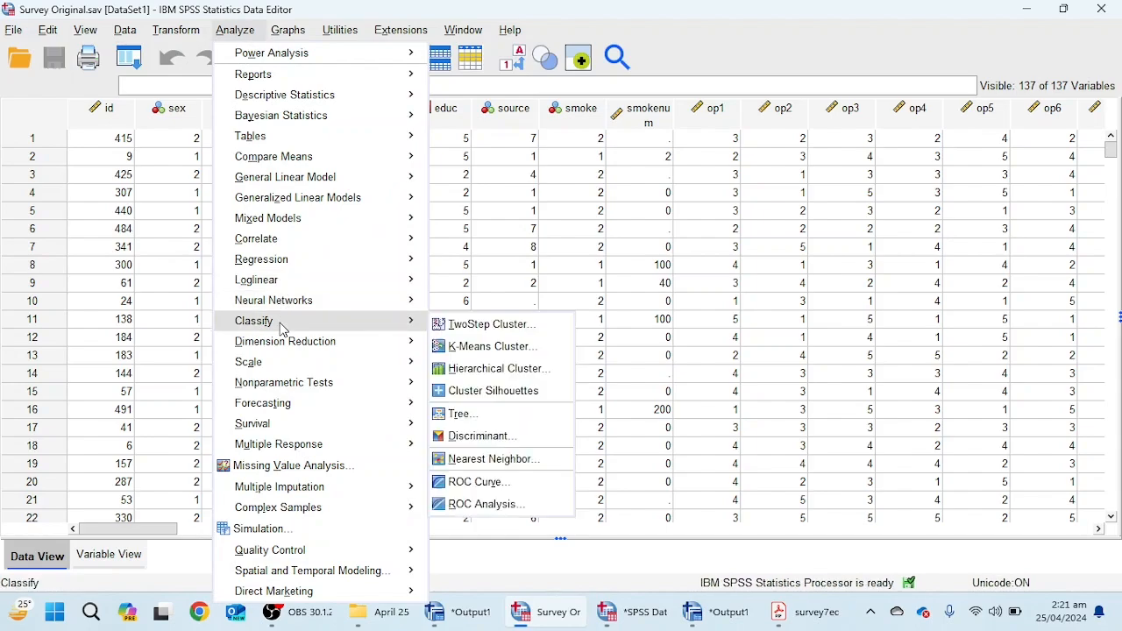
{"action": "mouse_move", "coordinate": [281, 368]}
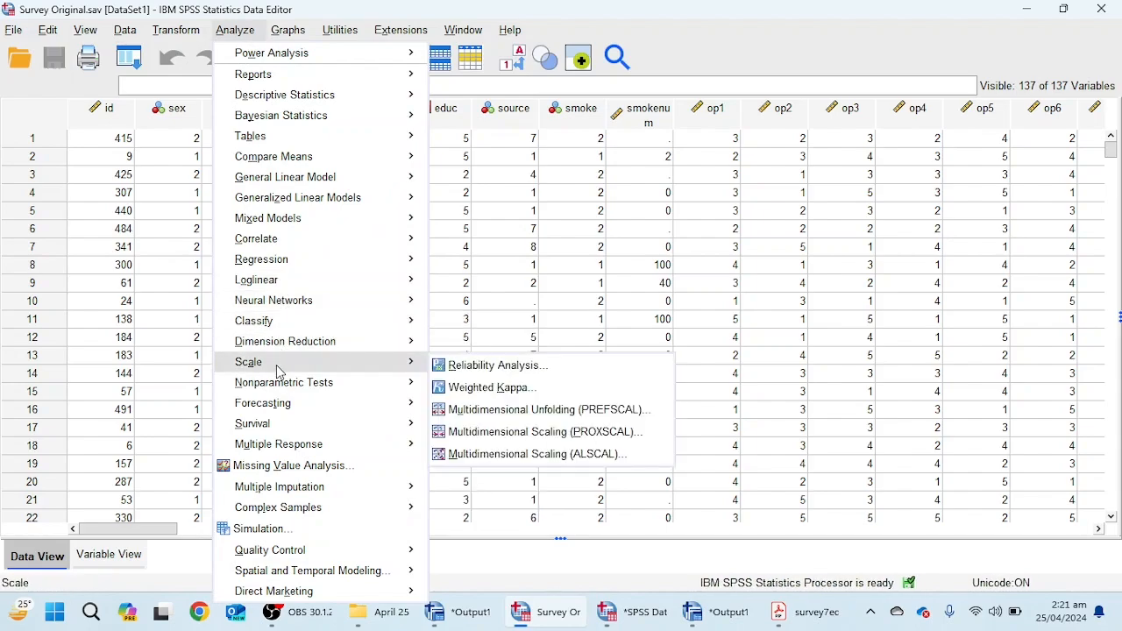
{"action": "left_click", "coordinate": [501, 372]}
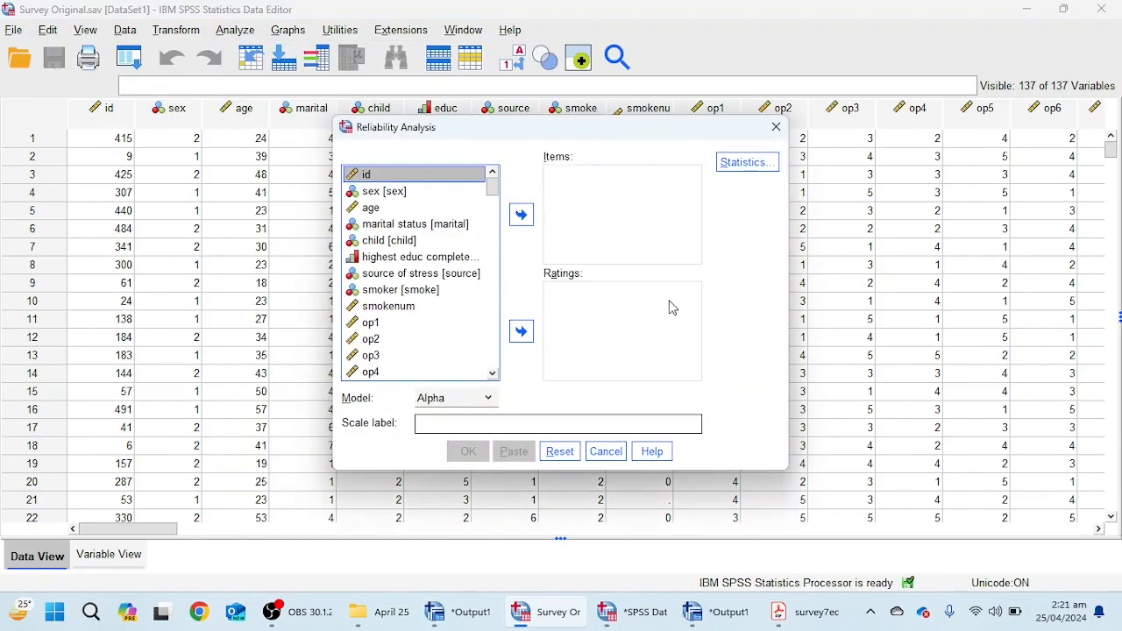
{"action": "scroll", "coordinate": [420, 315], "scroll_direction": "down", "scroll_amount": 5}
{"action": "scroll", "coordinate": [419, 316], "scroll_direction": "down", "scroll_amount": 10}
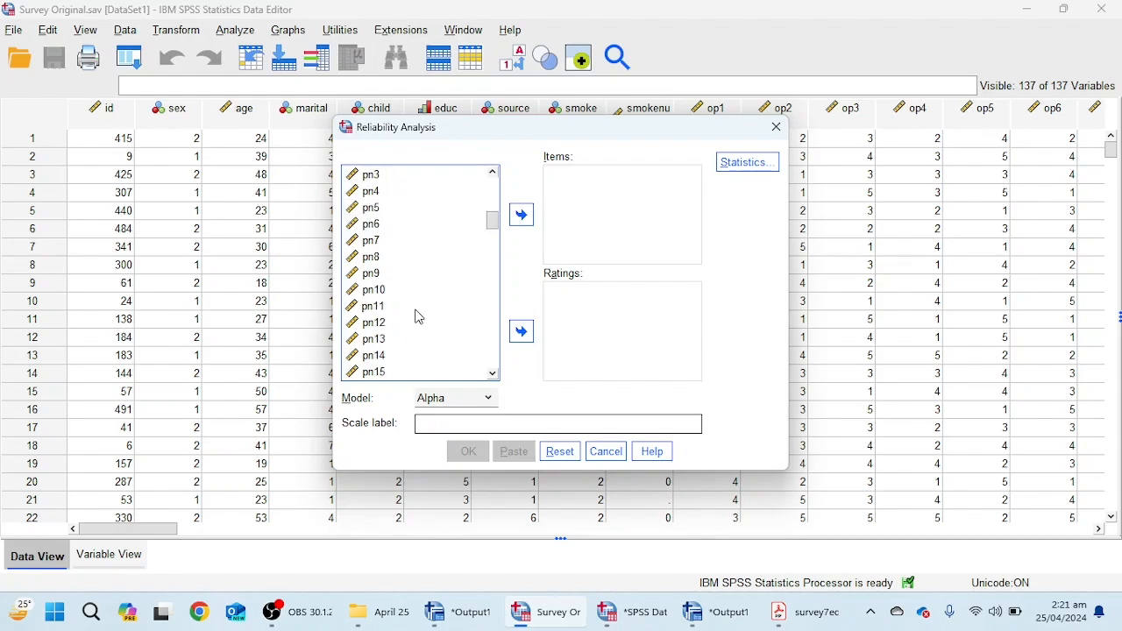
{"action": "scroll", "coordinate": [419, 315], "scroll_direction": "up", "scroll_amount": 2}
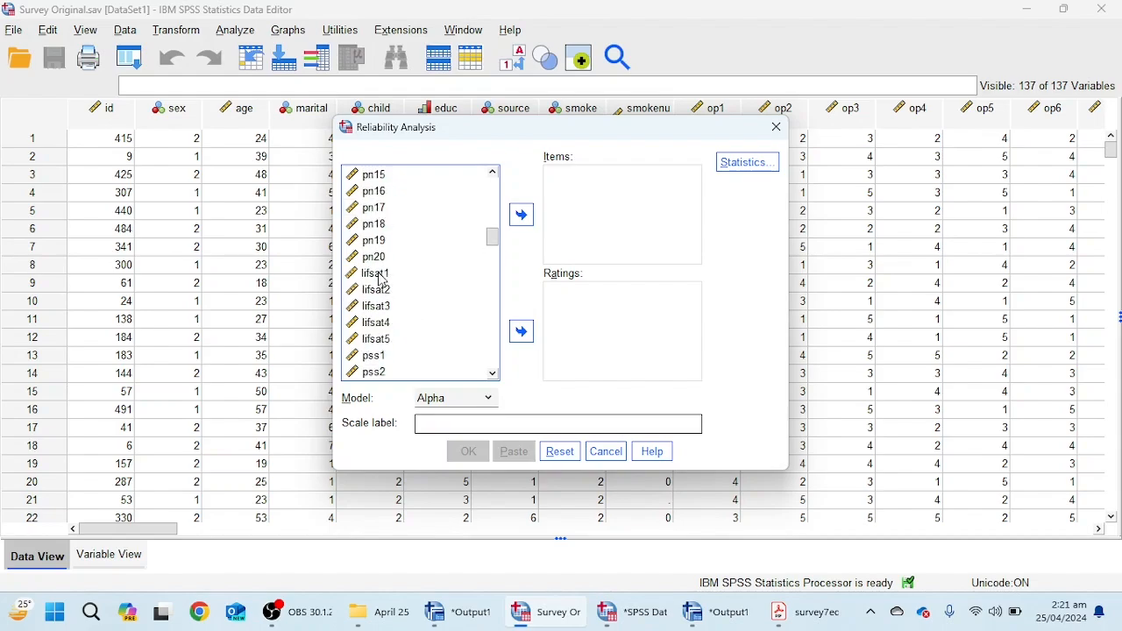
{"action": "left_click_drag", "start_coordinate": [377, 275], "coordinate": [384, 339]}
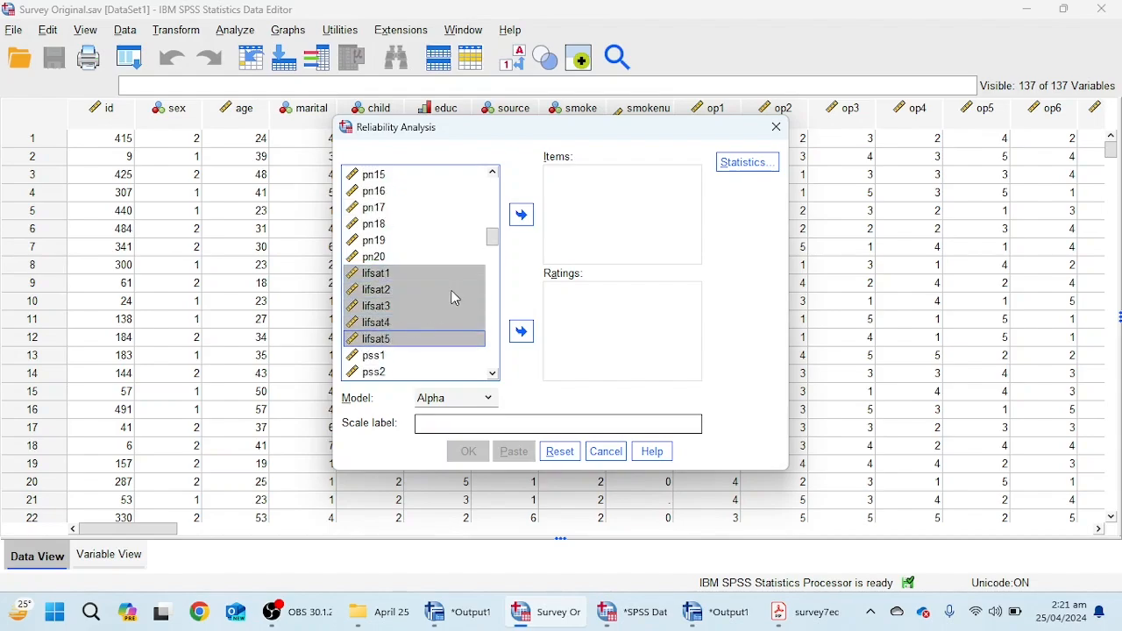
{"action": "left_click", "coordinate": [522, 215]}
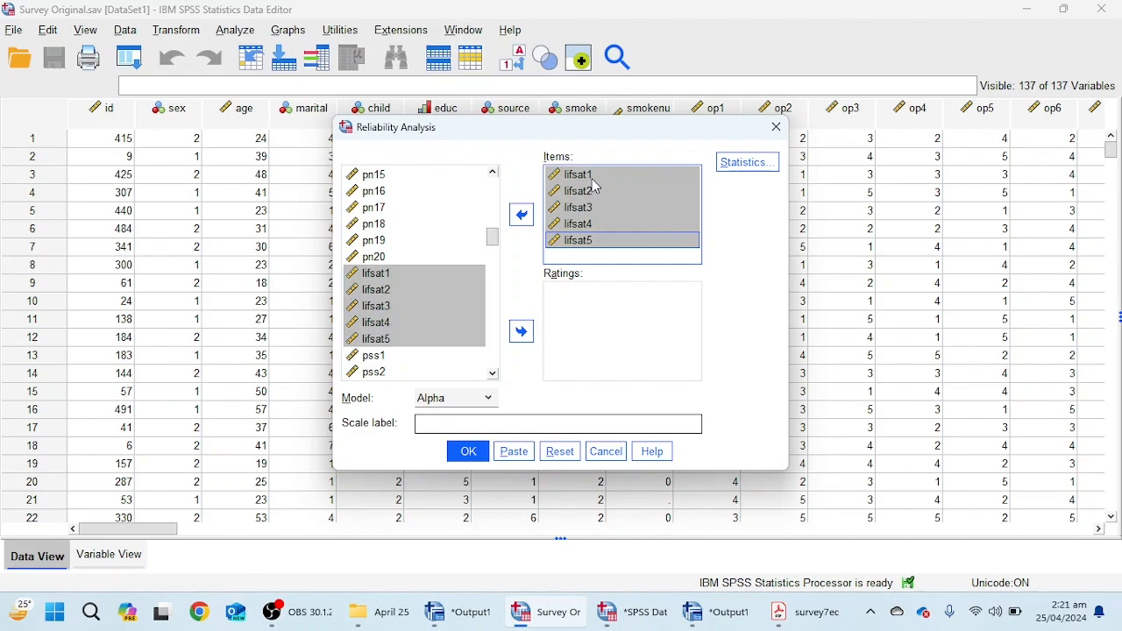
Keep Alpha as the reliability model, run the analysis and examine the Reliability Statistics table
{"action": "left_click", "coordinate": [447, 402]}
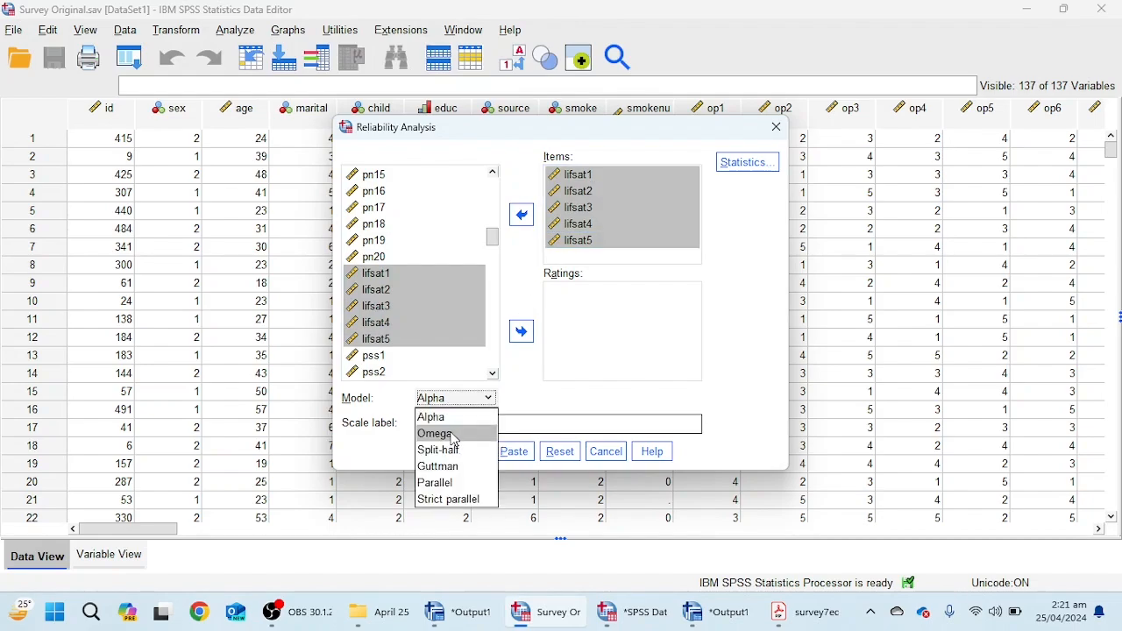
{"action": "left_click", "coordinate": [518, 392]}
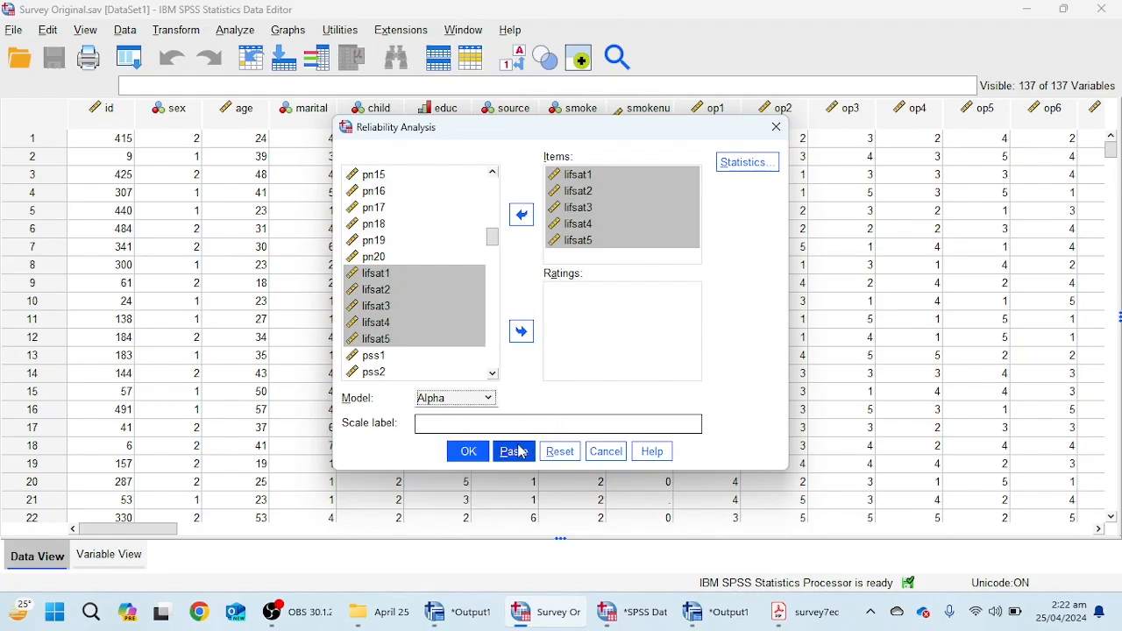
{"action": "left_click", "coordinate": [469, 453]}
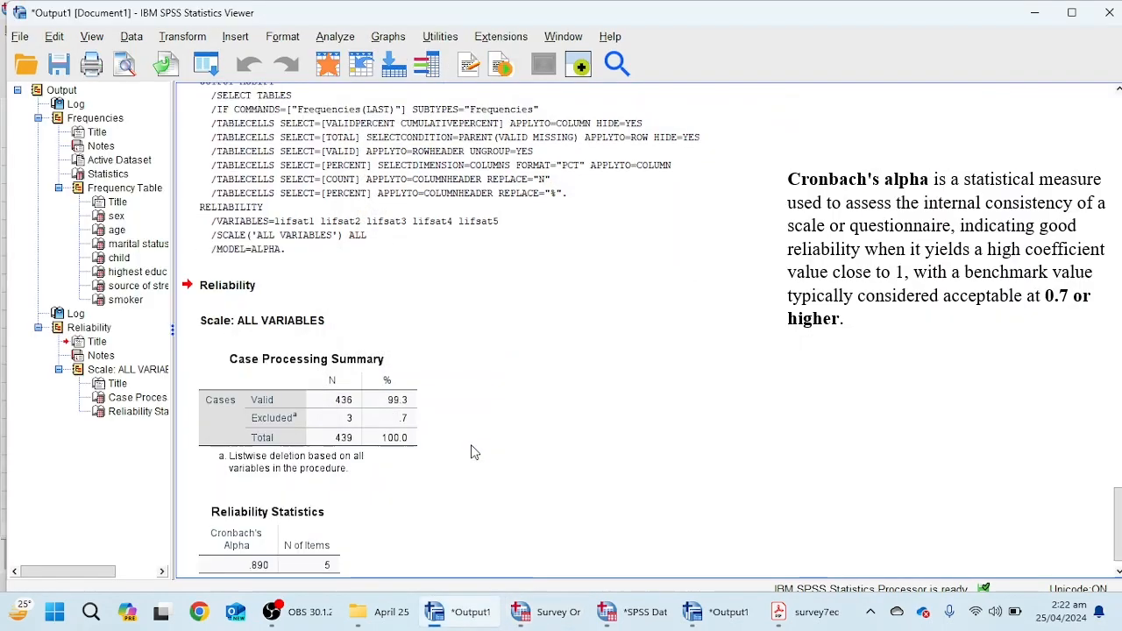
{"action": "left_click", "coordinate": [281, 528]}
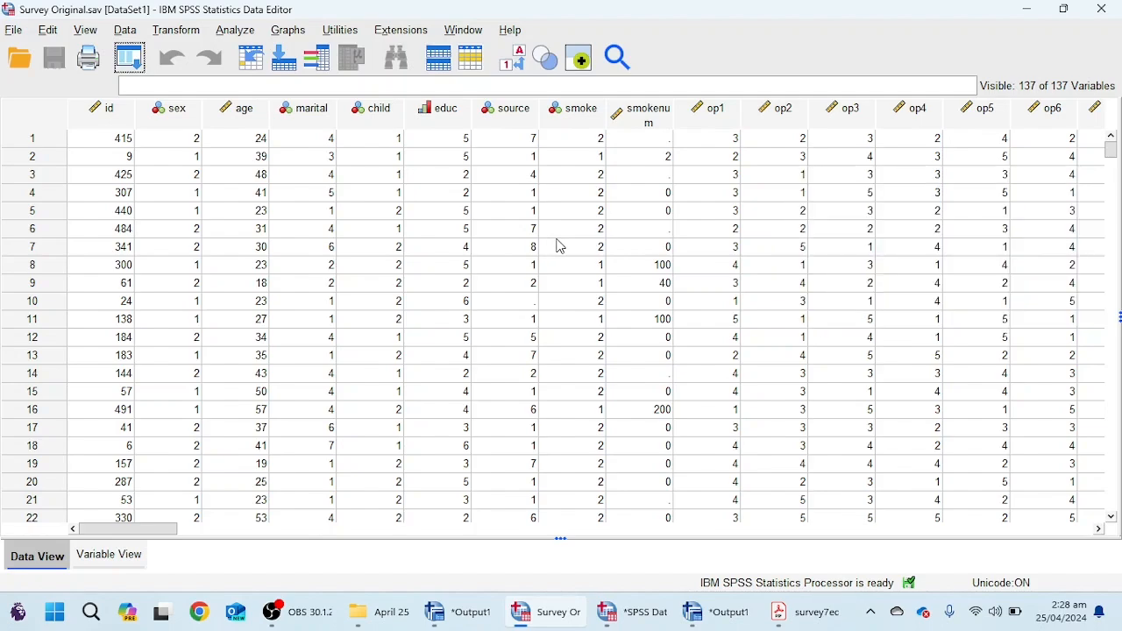
{"action": "left_click", "coordinate": [235, 32]}
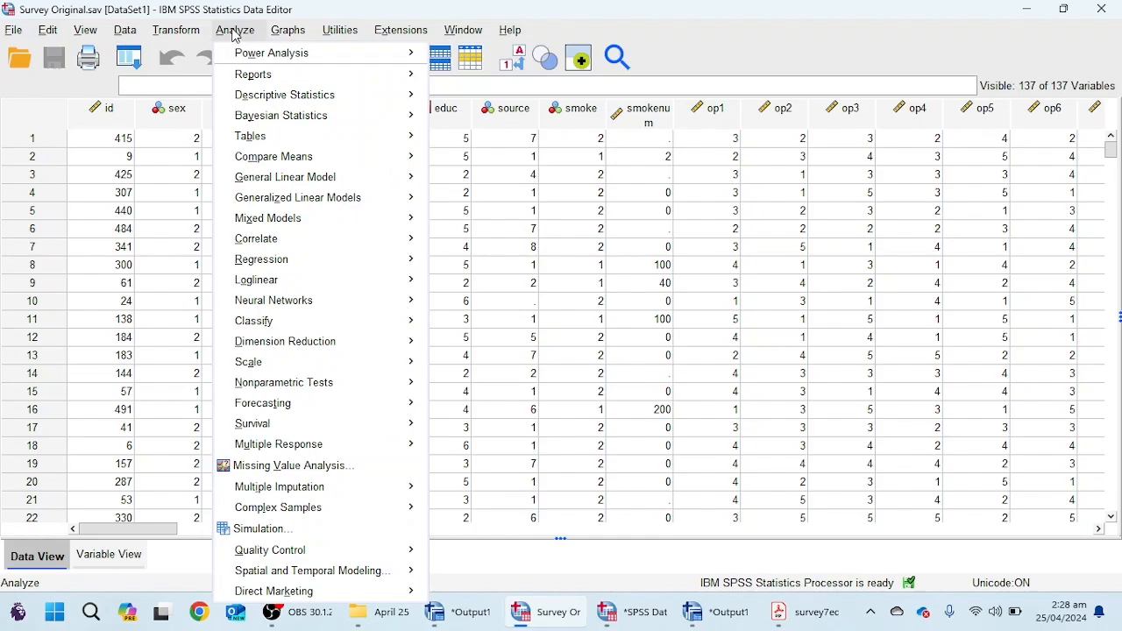
{"action": "mouse_move", "coordinate": [302, 157]}
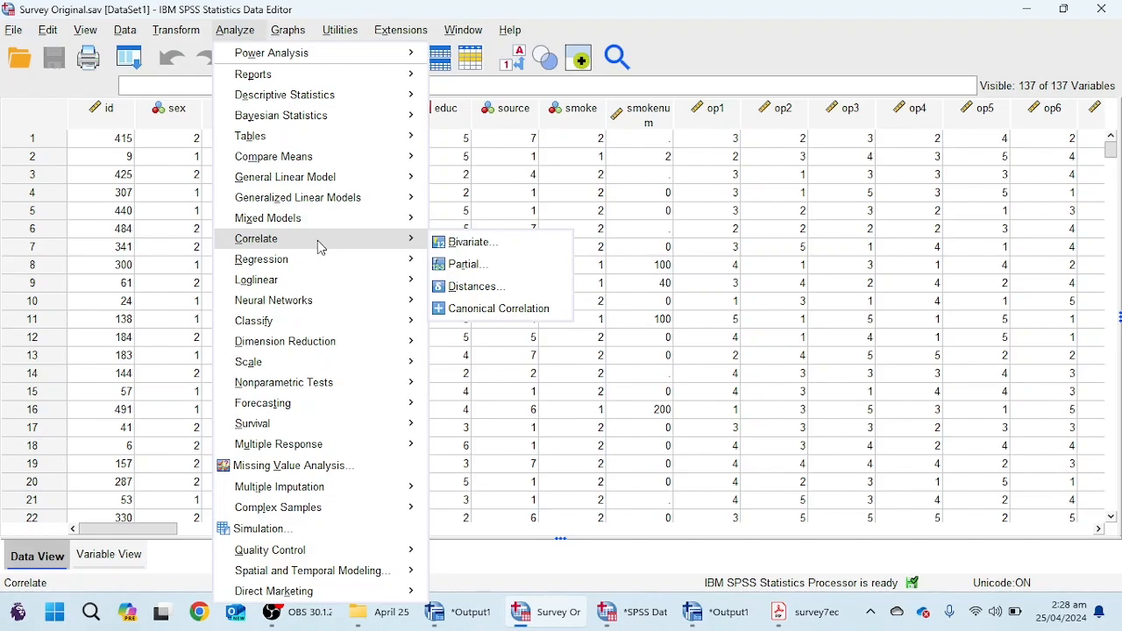
{"action": "mouse_move", "coordinate": [397, 259]}
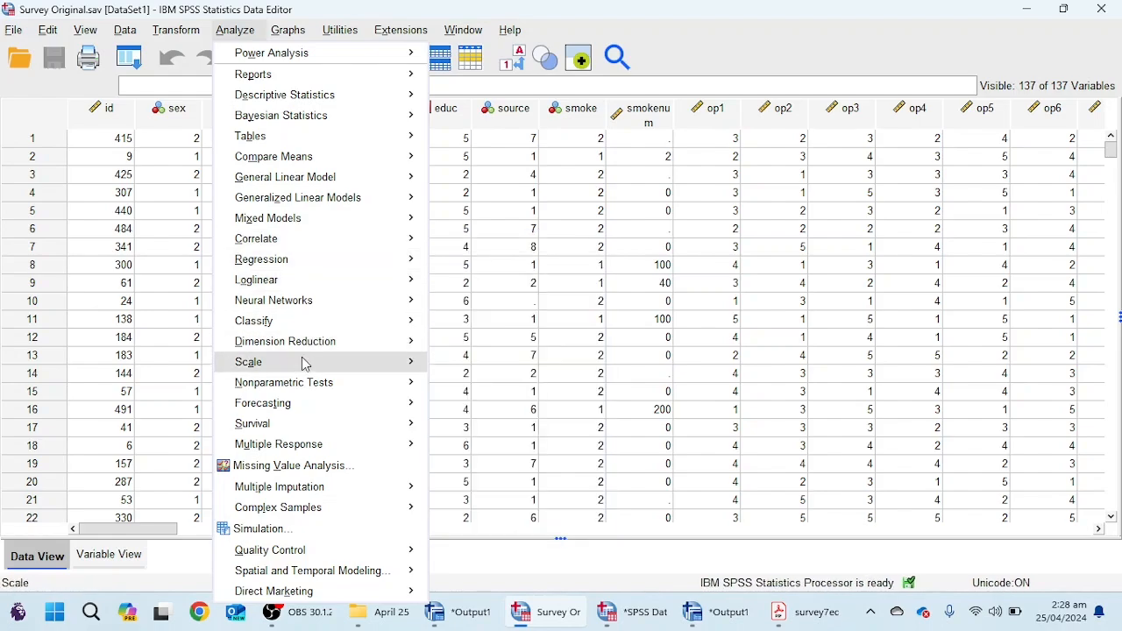
{"action": "mouse_move", "coordinate": [306, 366]}
{"action": "mouse_move", "coordinate": [322, 348]}
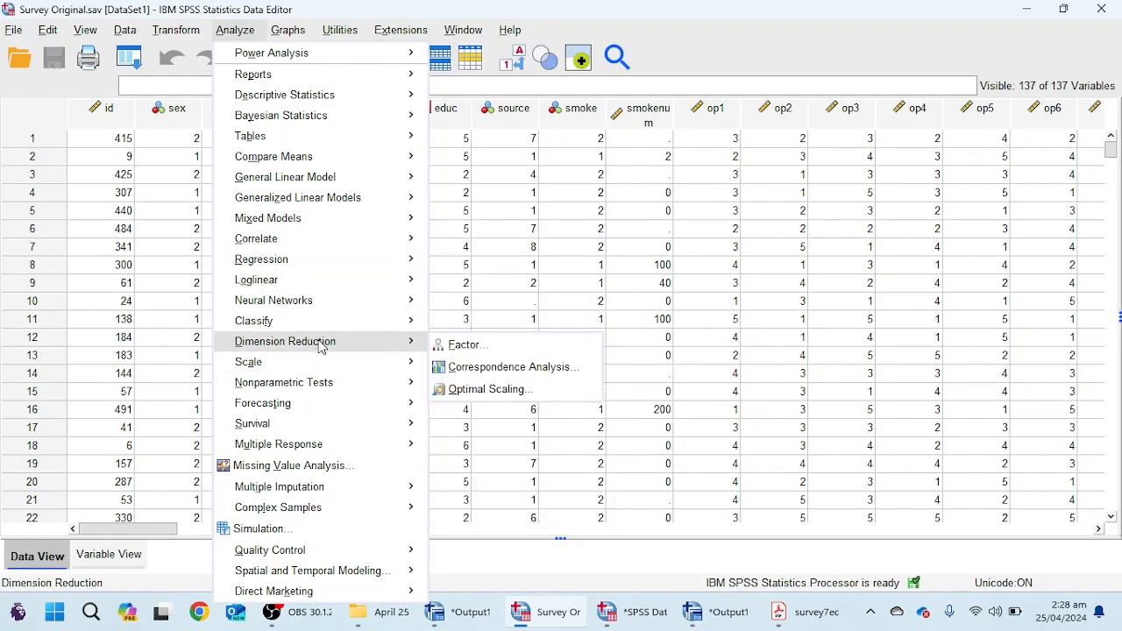
{"action": "mouse_move", "coordinate": [332, 60]}
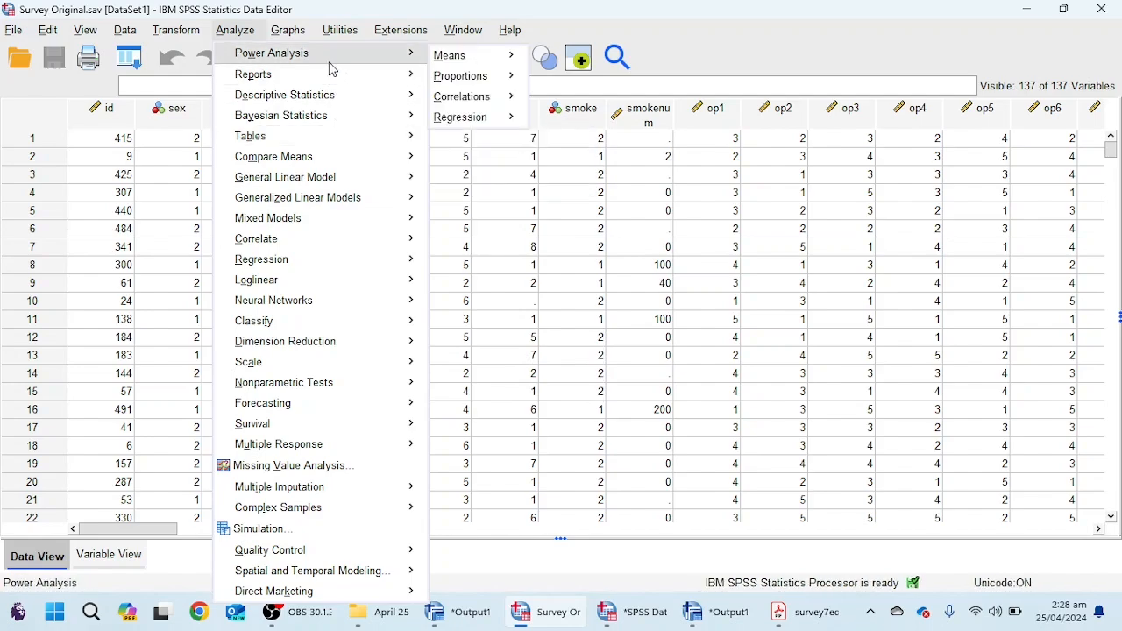
{"action": "mouse_move", "coordinate": [297, 35]}
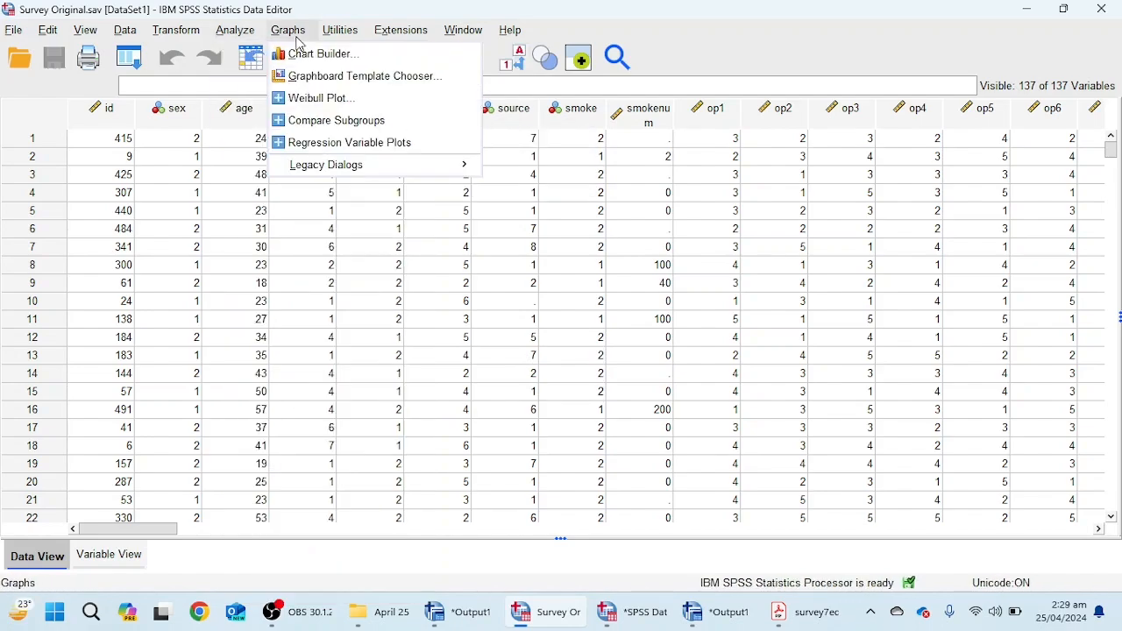